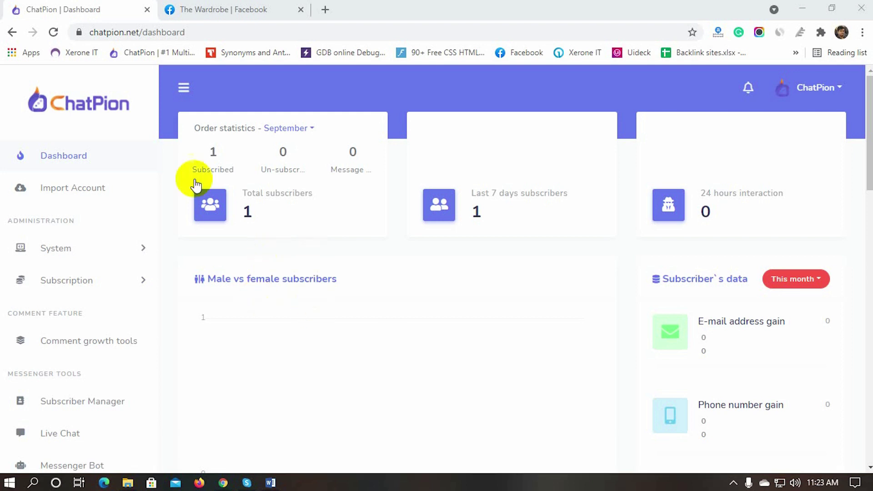
# Step: Go to the Ecommerce store section under ECOMMERCE and open the empty create-store form
pyautogui.scroll(-6, 97, 324)
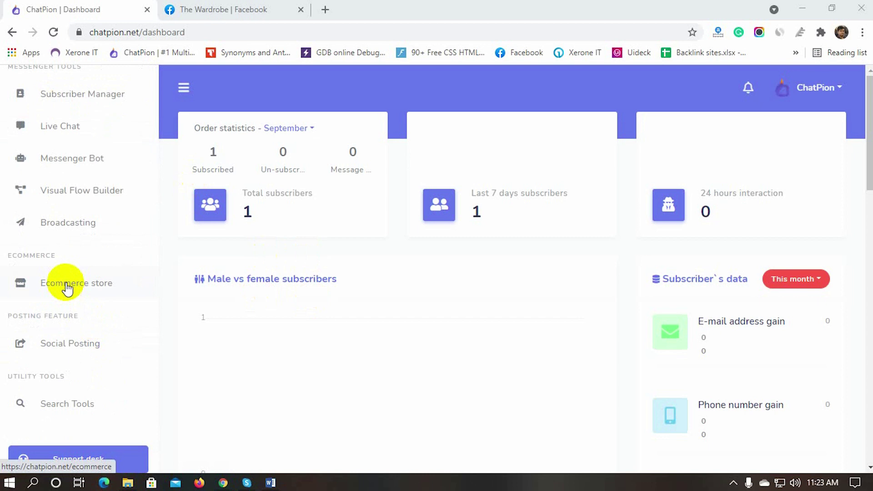
pyautogui.click(67, 286)
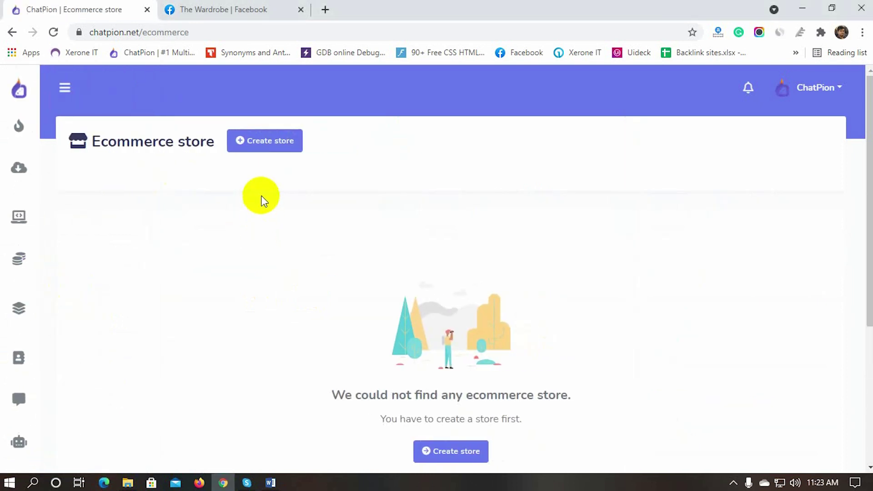
pyautogui.click(267, 150)
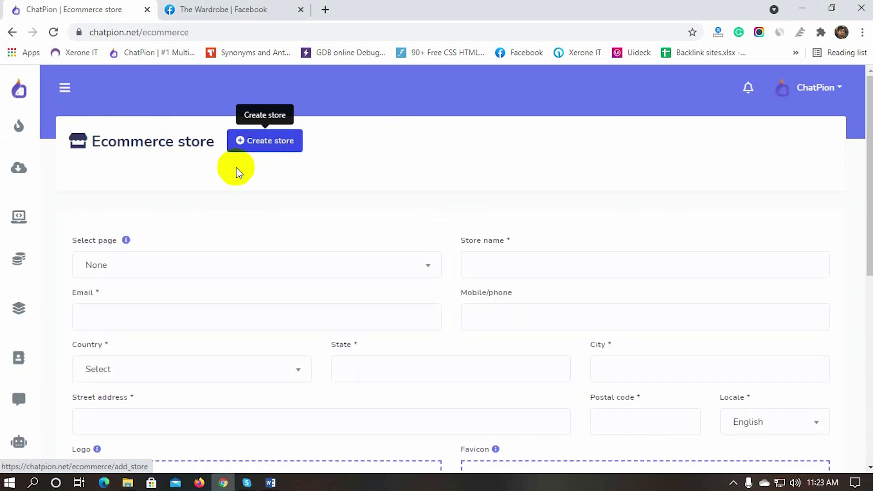
# Step: Link the store to The Wardrobe page, name it The Wardrobe, and enter the contact email
pyautogui.click(283, 268)
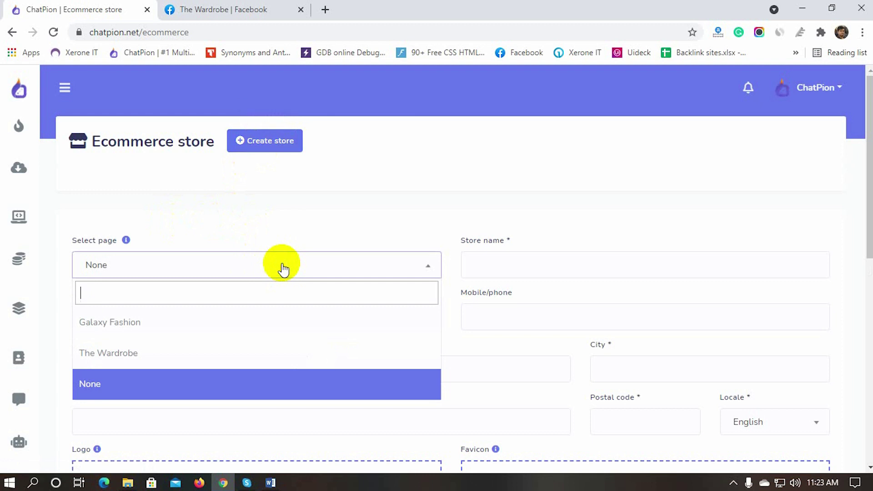
pyautogui.click(117, 356)
pyautogui.click(510, 265)
pyautogui.write('The')
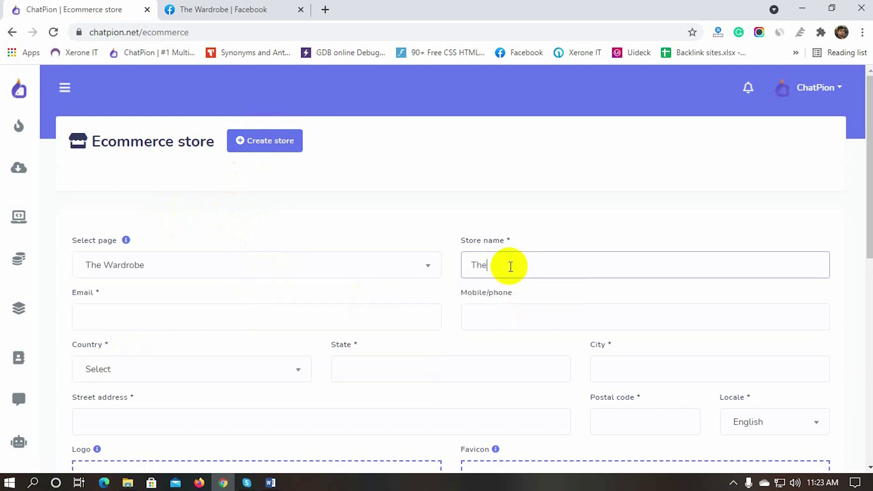
pyautogui.write(' Wardrobe')
pyautogui.click(154, 315)
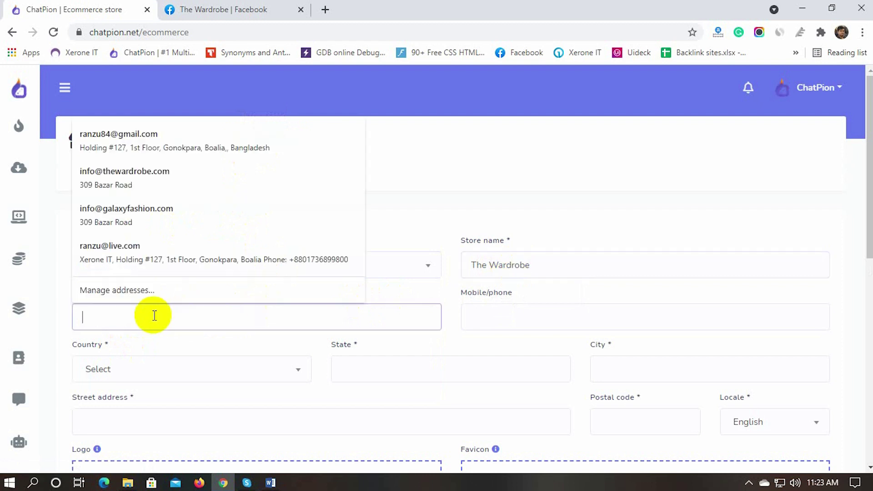
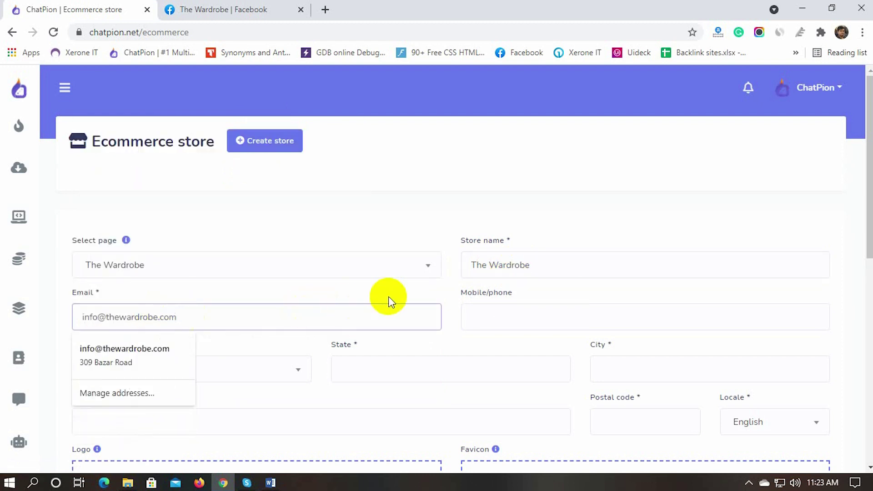
pyautogui.click(451, 307)
pyautogui.scroll(-2, 367, 331)
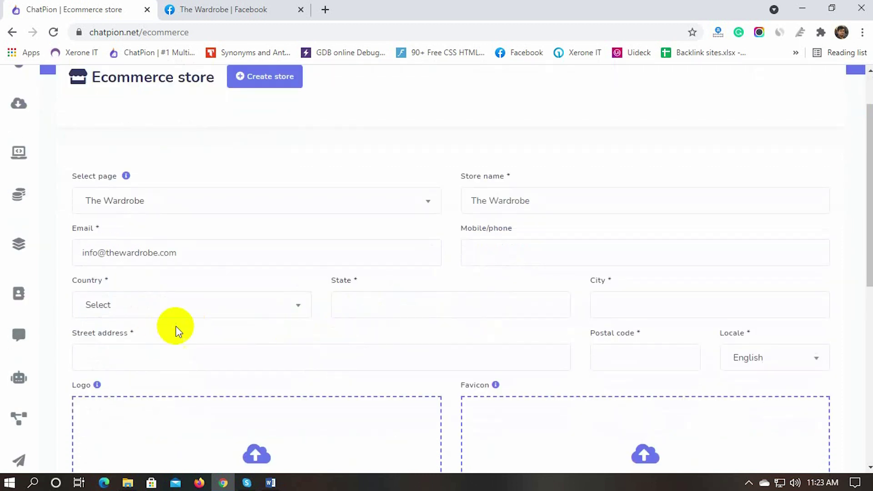
# Step: Set country Bangladesh, autofill the Rajshahi address with postal code 6100, and keep English locale
pyautogui.click(177, 309)
pyautogui.write('bang')
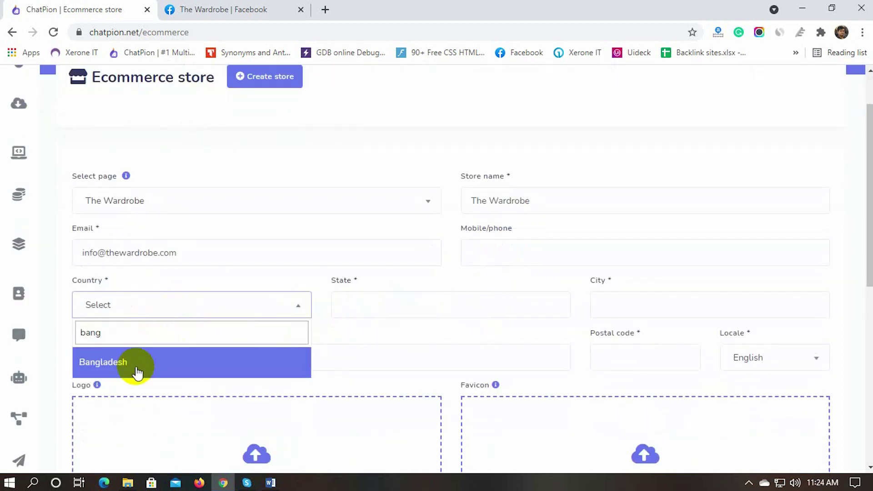
pyautogui.click(137, 363)
pyautogui.click(384, 305)
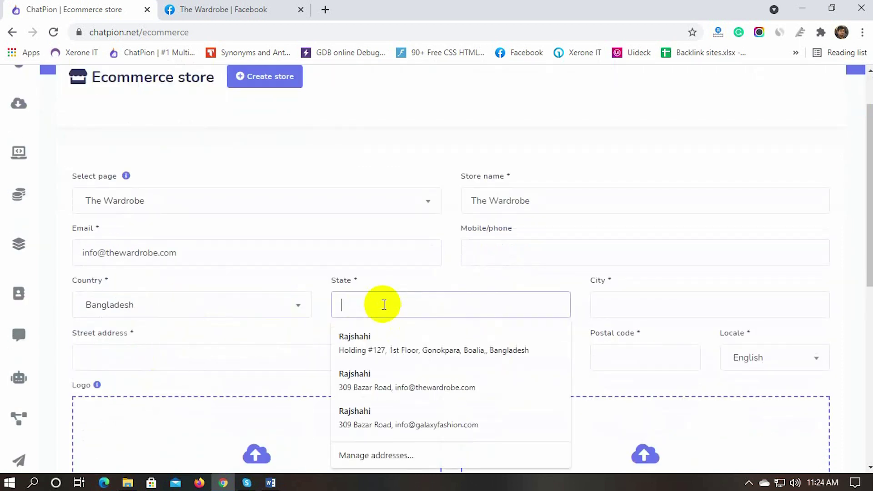
pyautogui.click(378, 346)
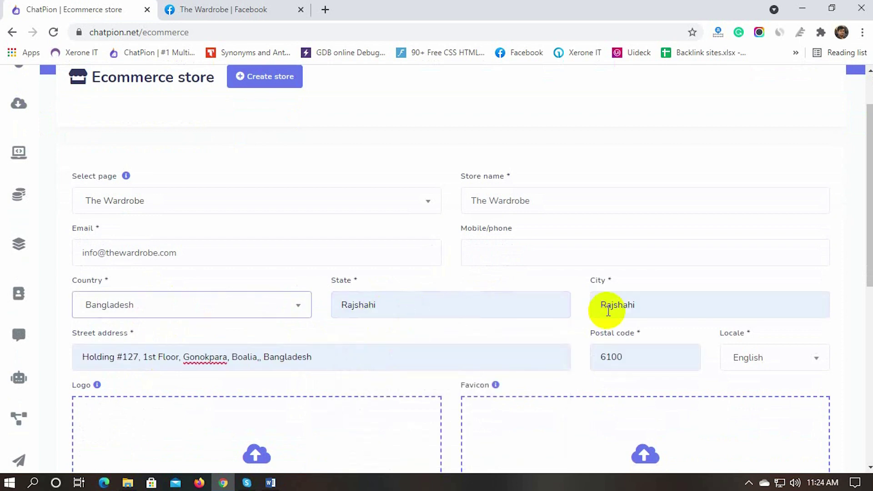
pyautogui.scroll(-3, 255, 350)
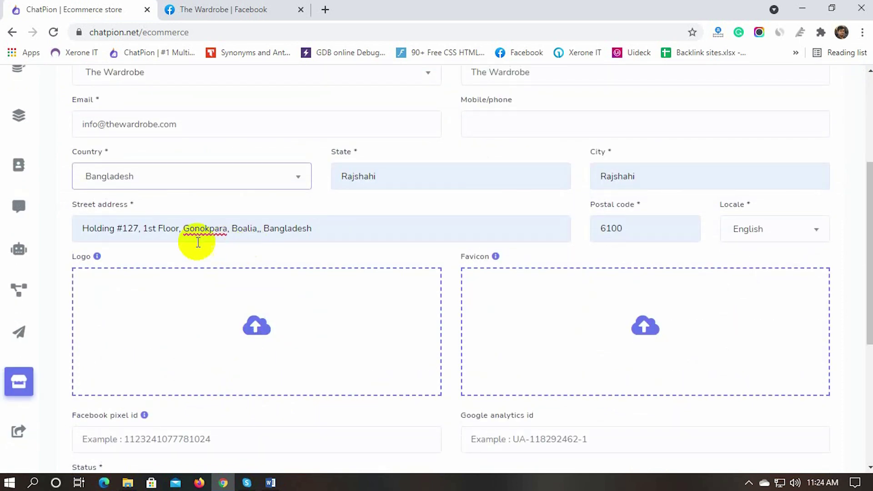
pyautogui.click(817, 231)
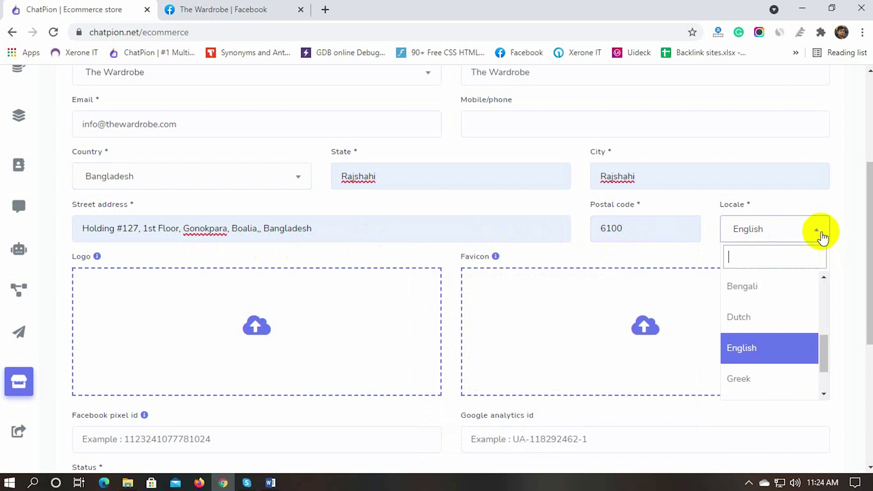
pyautogui.scroll(-2, 789, 323)
pyautogui.scroll(2, 784, 327)
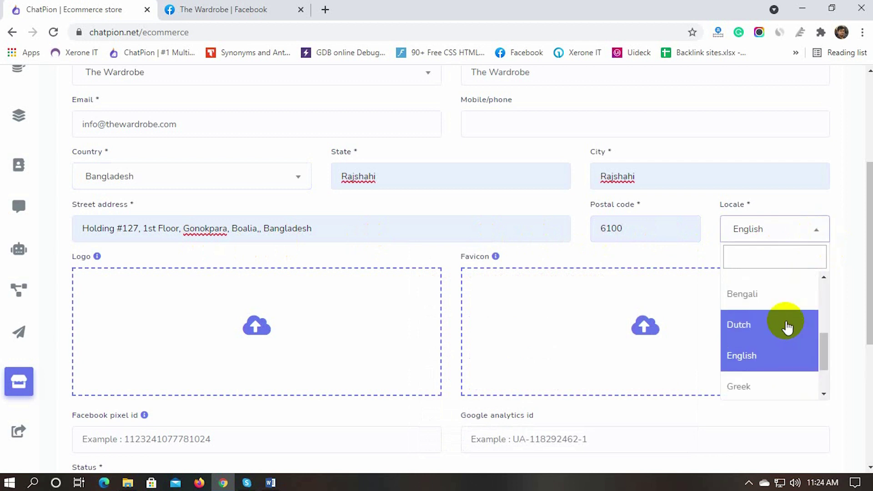
pyautogui.click(746, 359)
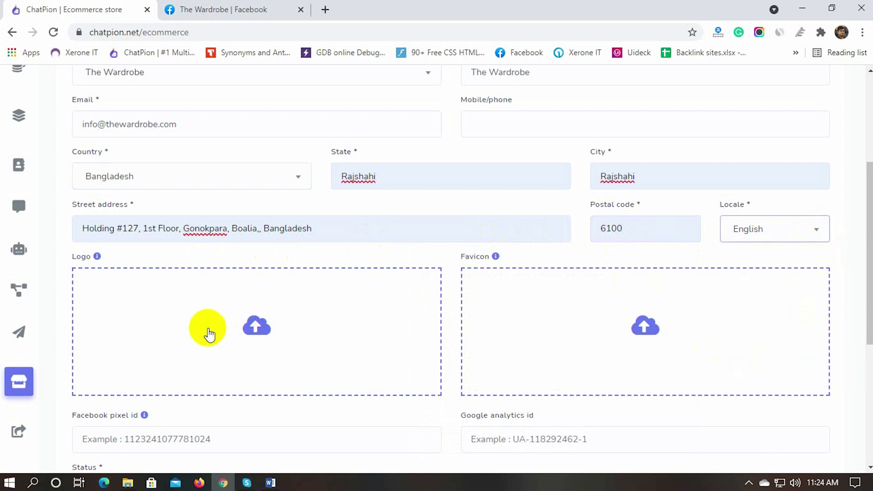
pyautogui.scroll(-1, 179, 325)
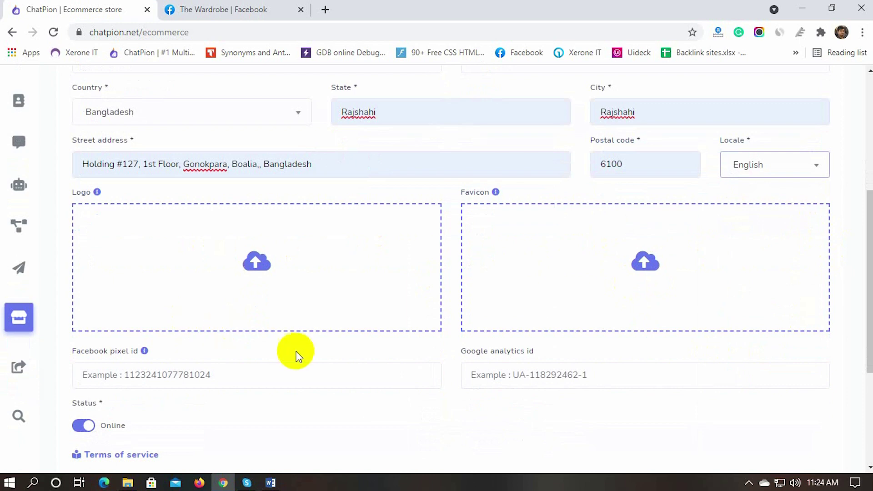
# Step: Upload The-Wardrobe Logo image as the store logo and the Favicon image as favicon
pyautogui.click(257, 264)
pyautogui.click(500, 329)
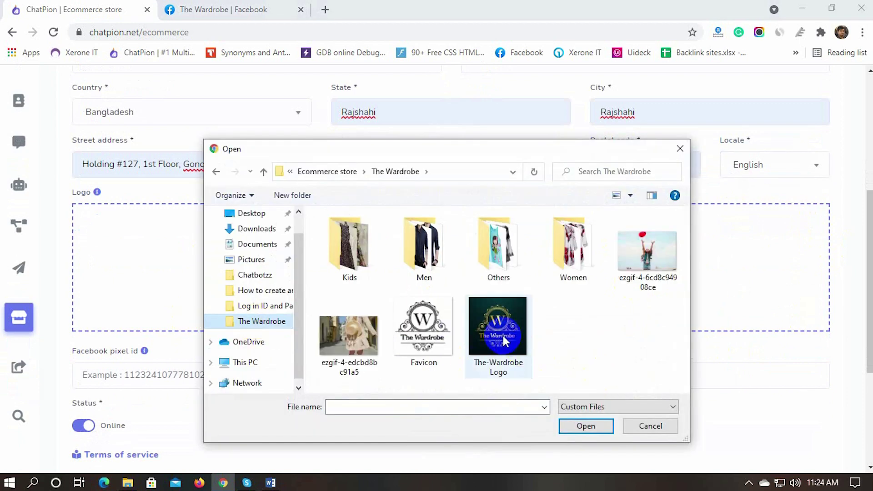
pyautogui.click(585, 426)
pyautogui.click(645, 261)
pyautogui.click(422, 320)
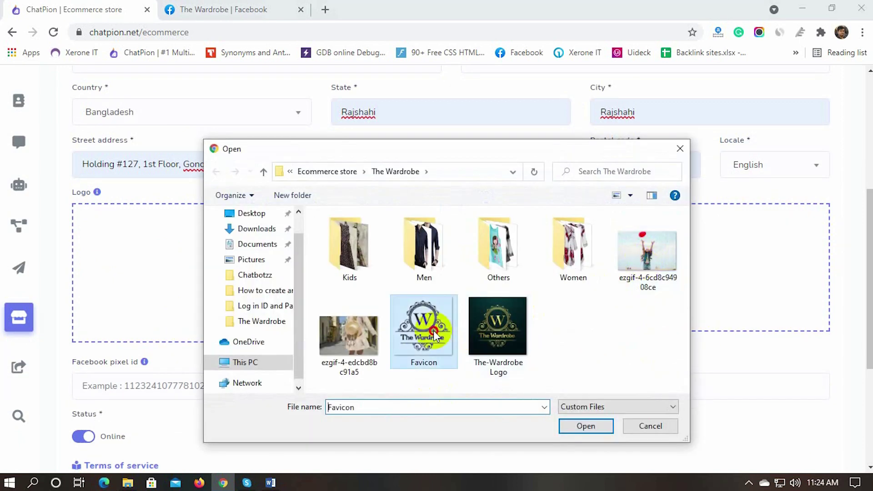
pyautogui.click(582, 424)
pyautogui.scroll(-3, 255, 396)
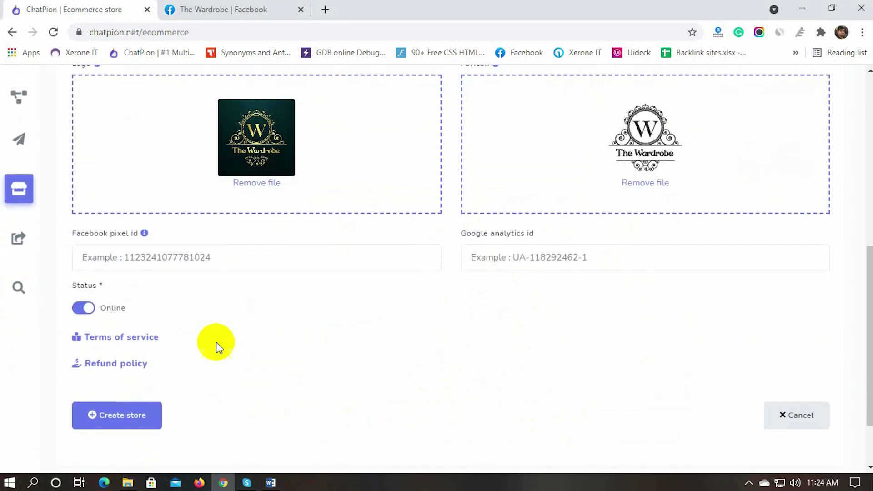
pyautogui.click(153, 259)
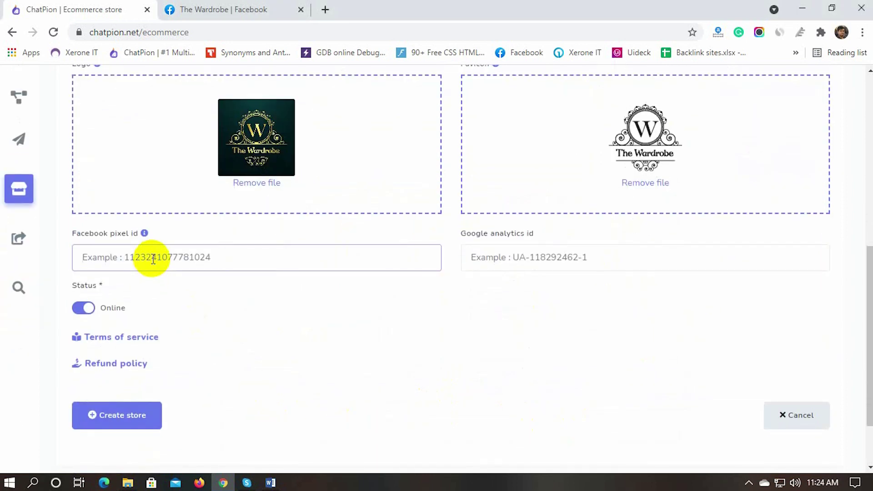
pyautogui.click(523, 259)
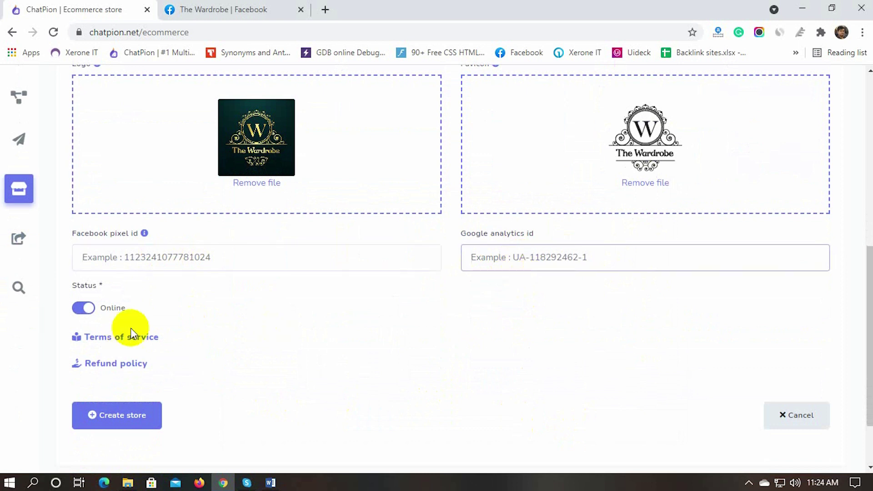
pyautogui.click(84, 309)
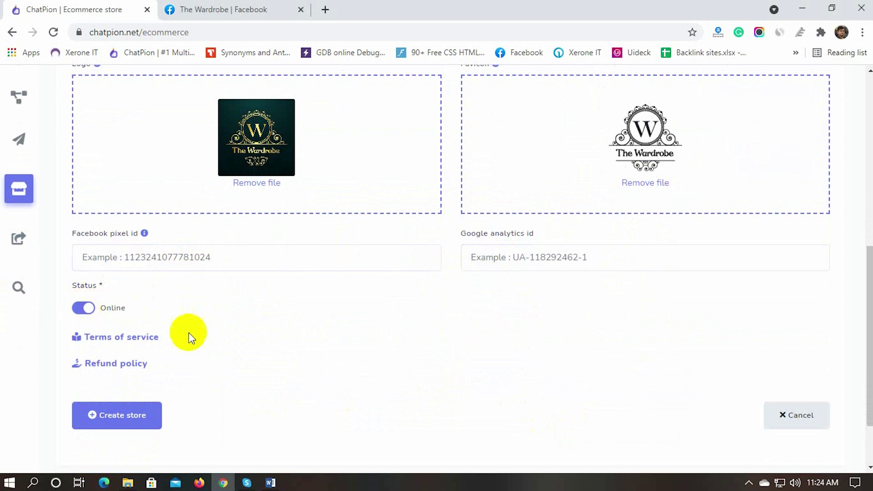
# Step: Write short terms of service and refund policy texts, then create the store
pyautogui.click(133, 341)
pyautogui.scroll(-3, 128, 341)
pyautogui.click(138, 286)
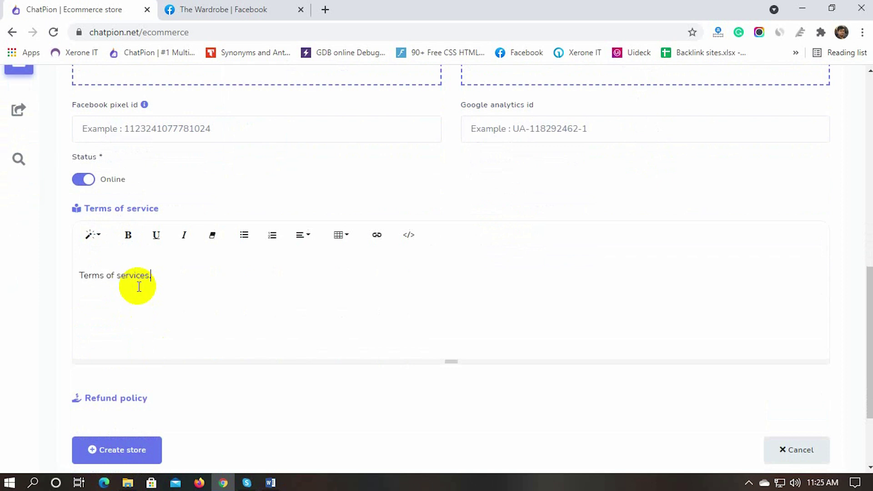
pyautogui.scroll(-2, 125, 321)
pyautogui.click(121, 334)
pyautogui.scroll(-1, 123, 345)
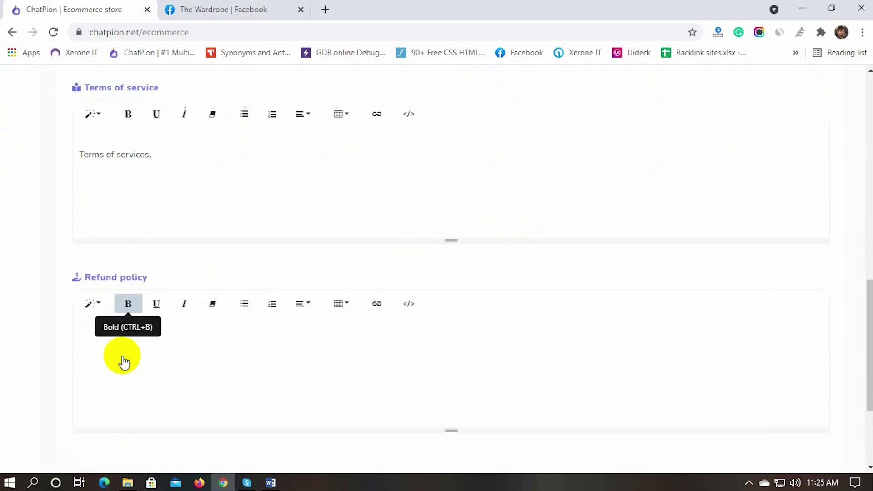
pyautogui.scroll(-2, 123, 359)
pyautogui.click(124, 285)
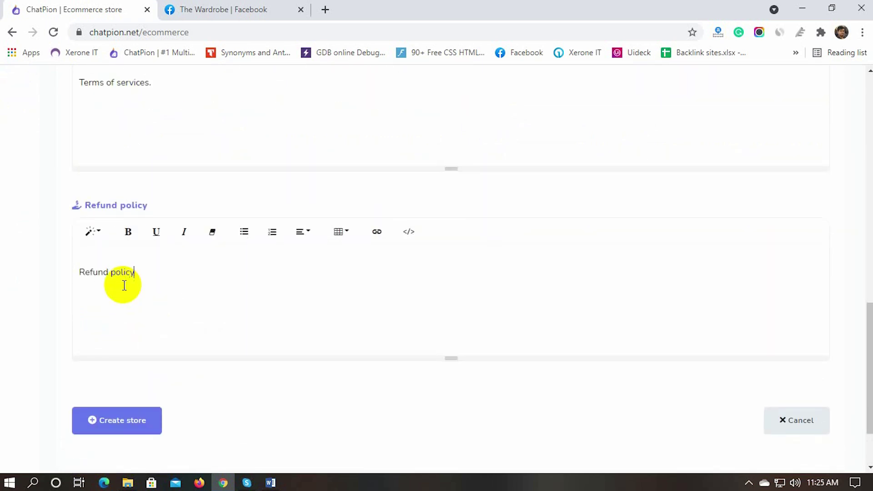
pyautogui.scroll(-2, 200, 396)
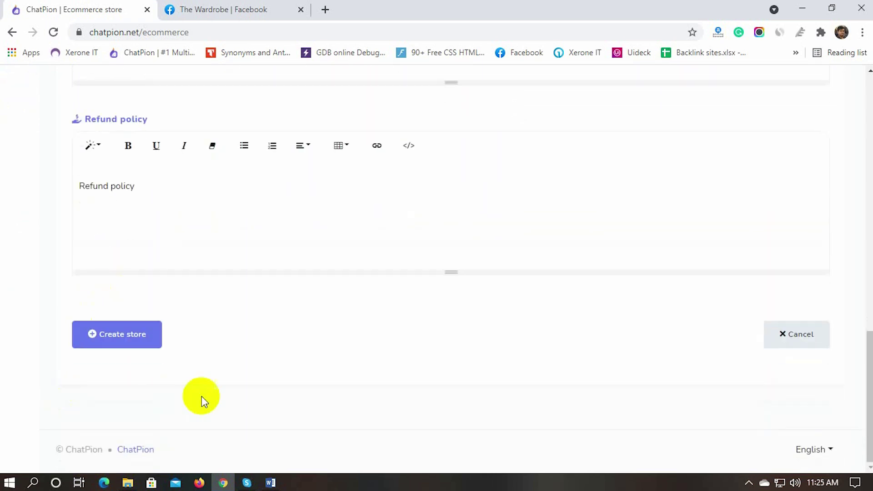
pyautogui.click(122, 335)
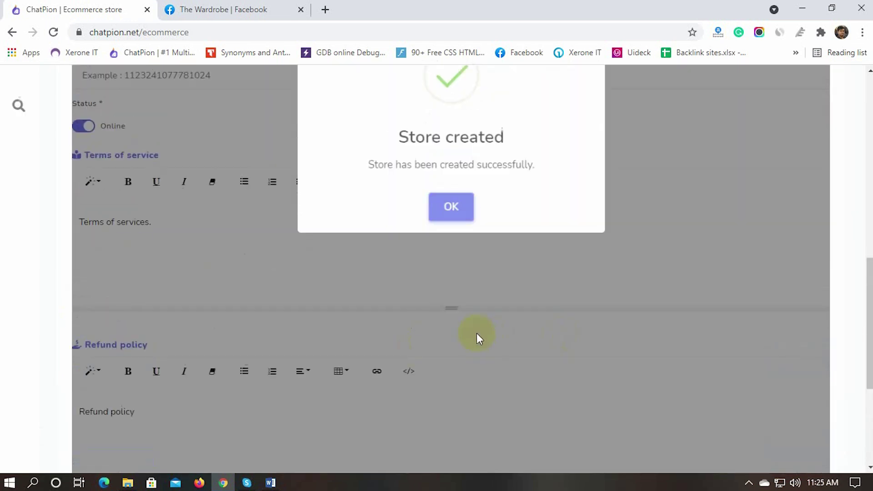
# Step: Dismiss the Store created confirmation and open The Wardrobe's Store settings form
pyautogui.moveTo(400, 300); pyautogui.dragTo(518, 302)
pyautogui.click(450, 365)
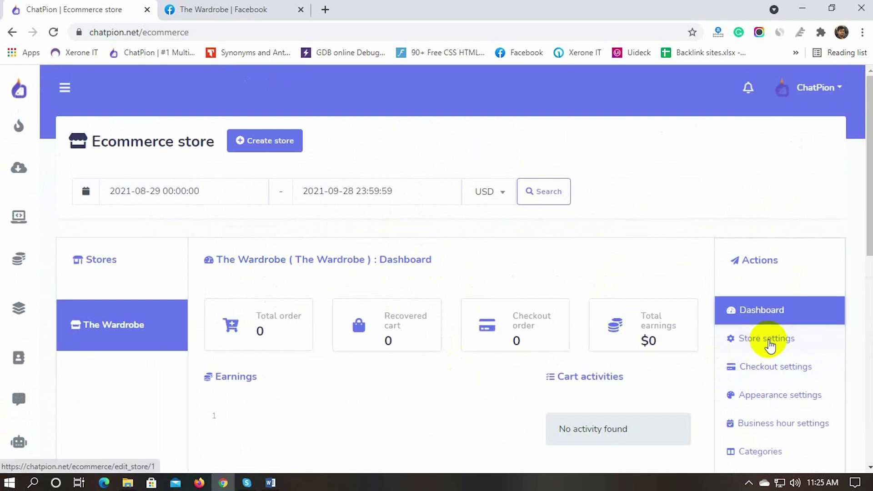
pyautogui.click(770, 345)
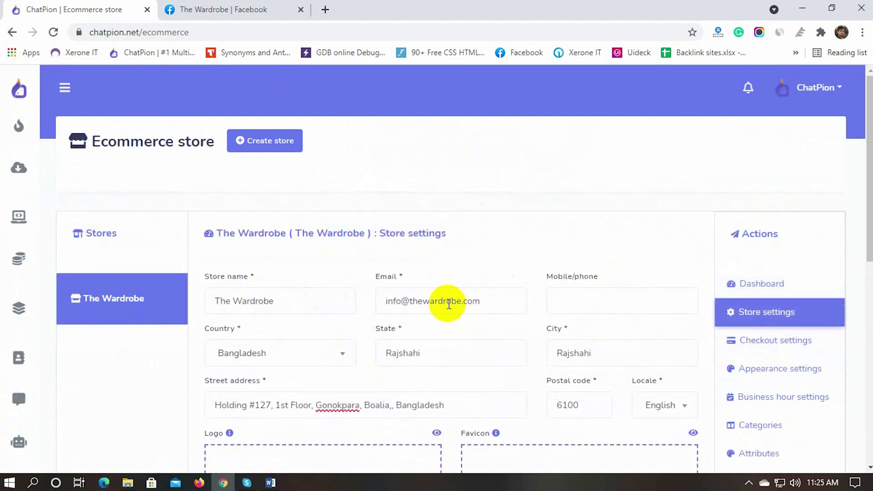
pyautogui.scroll(-9, 423, 341)
pyautogui.scroll(7, 425, 343)
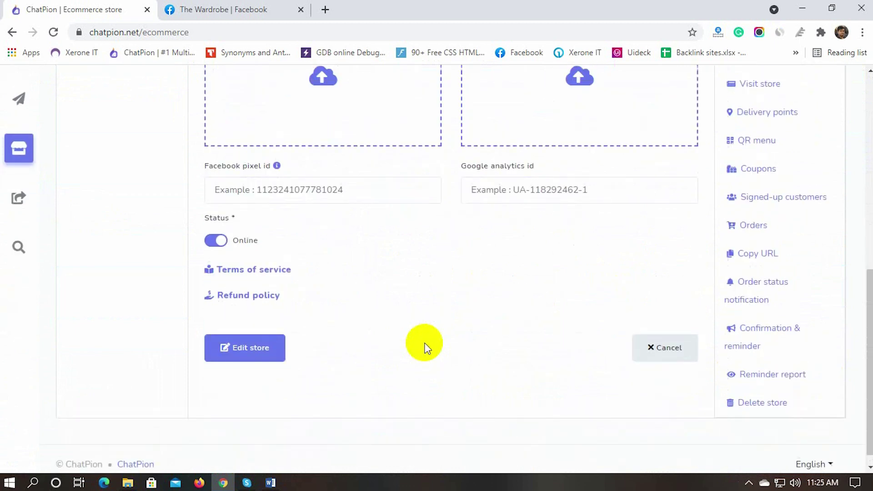
pyautogui.scroll(3, 426, 348)
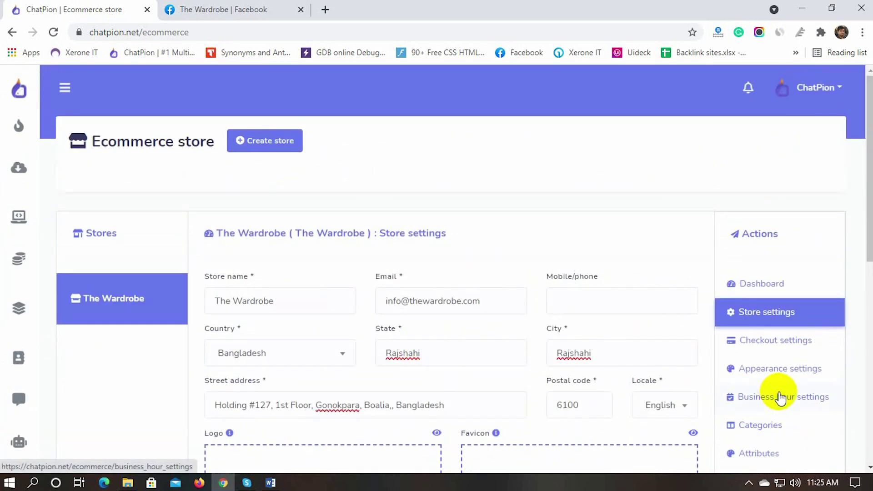
# Step: In checkout settings, enter the store's PayPal email address
pyautogui.click(760, 342)
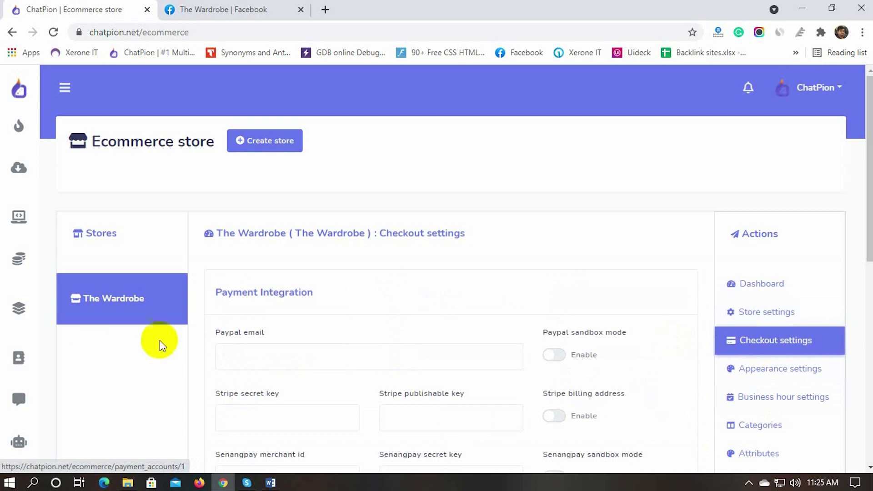
pyautogui.scroll(-3, 148, 357)
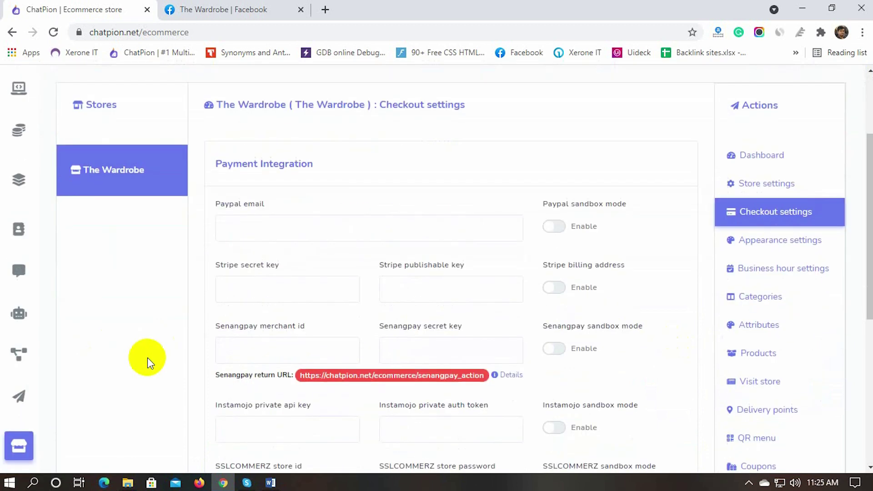
pyautogui.click(279, 226)
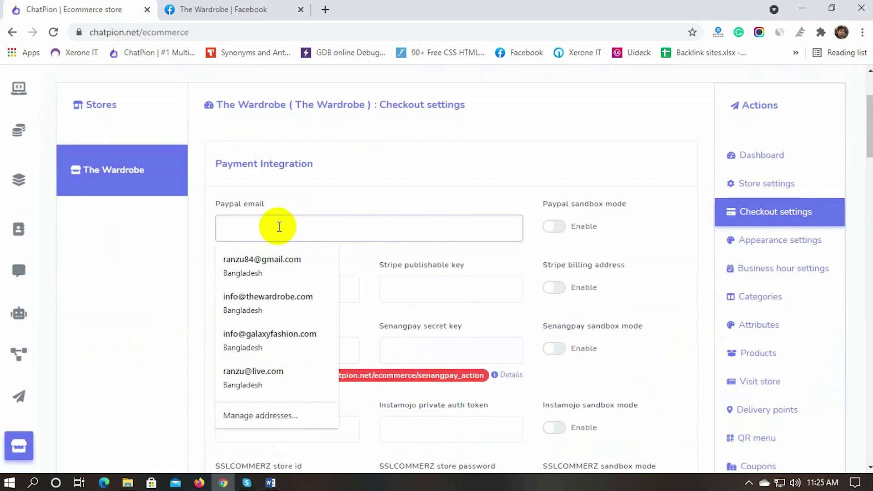
pyautogui.write('in')
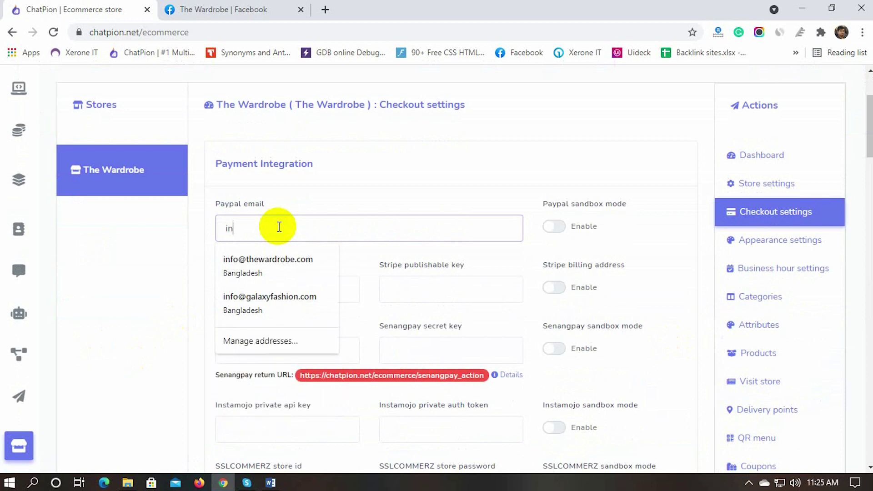
pyautogui.press('BackSpace')
pyautogui.press('BackSpace')
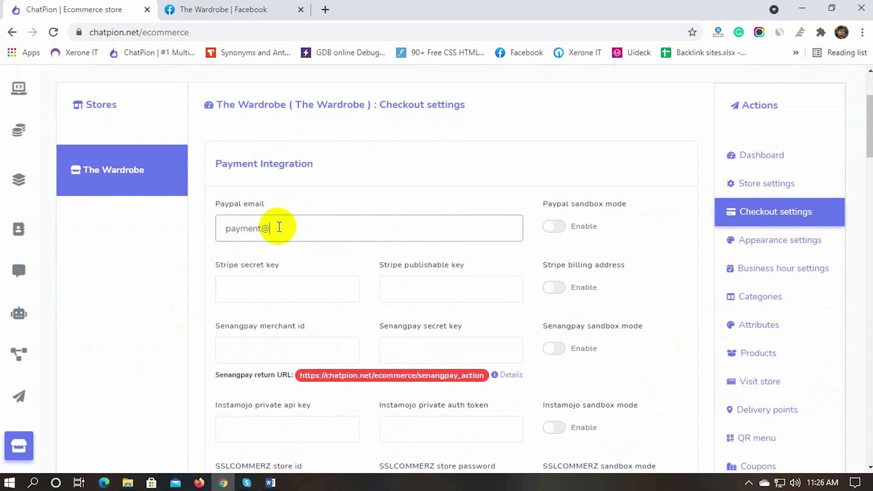
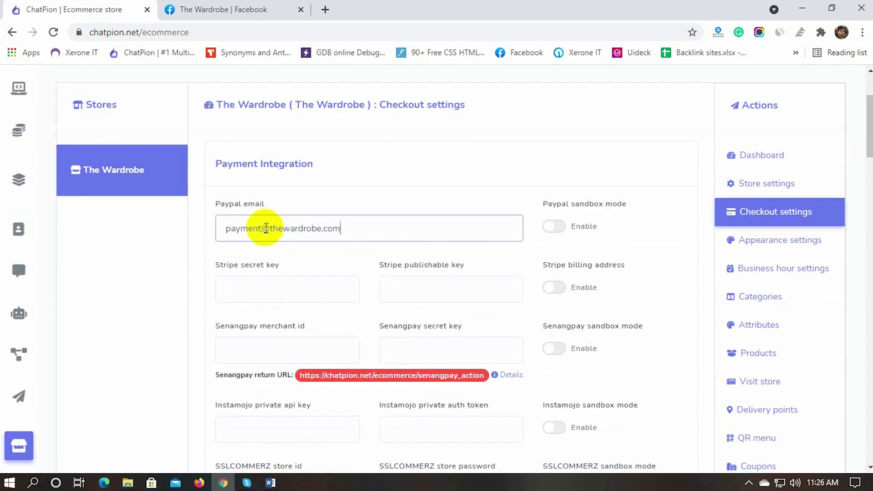
pyautogui.click(247, 289)
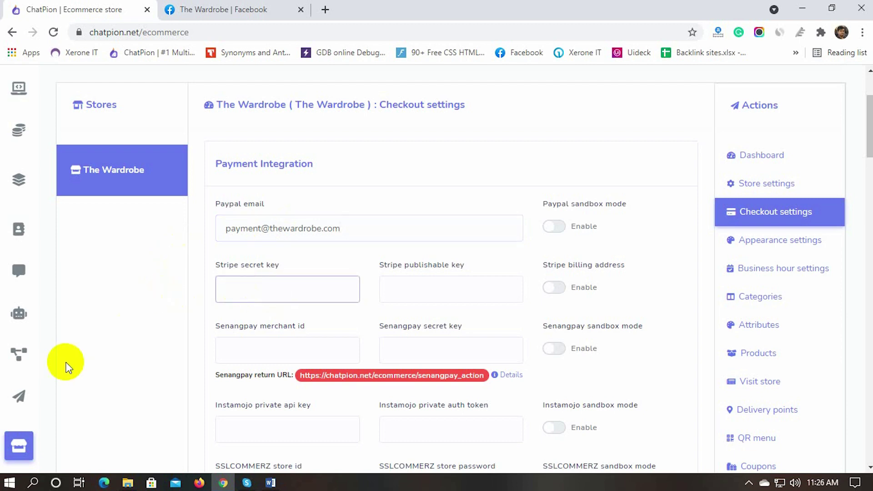
# Step: Paste the Stripe secret and publishable test keys from the saved keys text file
pyautogui.click(127, 482)
pyautogui.doubleClick(641, 101)
pyautogui.moveTo(343, 101); pyautogui.dragTo(195, 101)
pyautogui.click(175, 121)
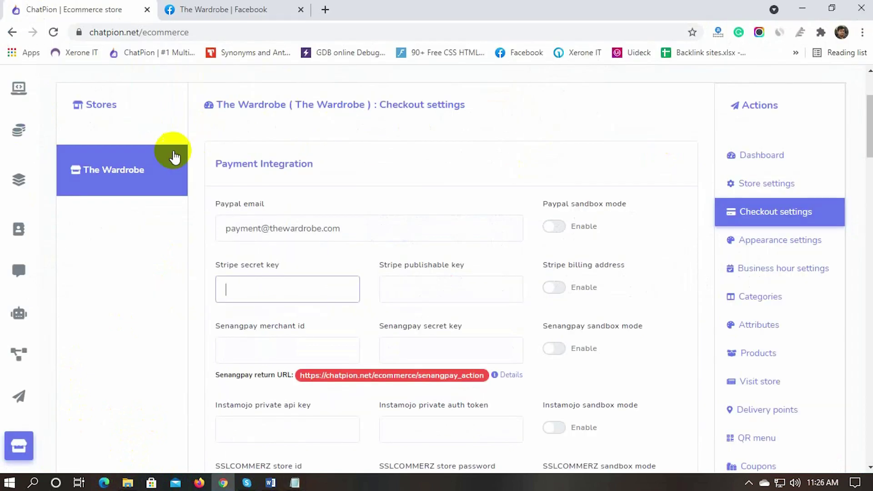
pyautogui.hotkey('ctrl', 'v')
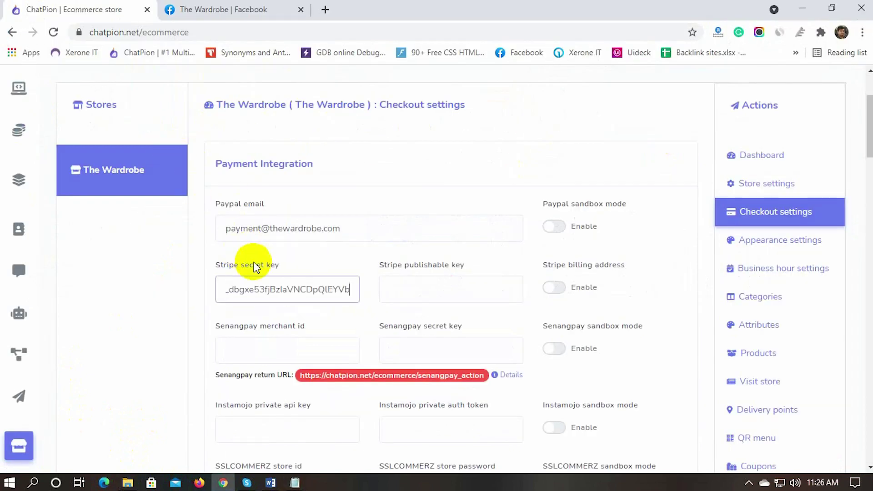
pyautogui.click(295, 483)
pyautogui.doubleClick(289, 139)
pyautogui.hotkey('ctrl', 'c')
pyautogui.hotkey('alt', 'Tab')
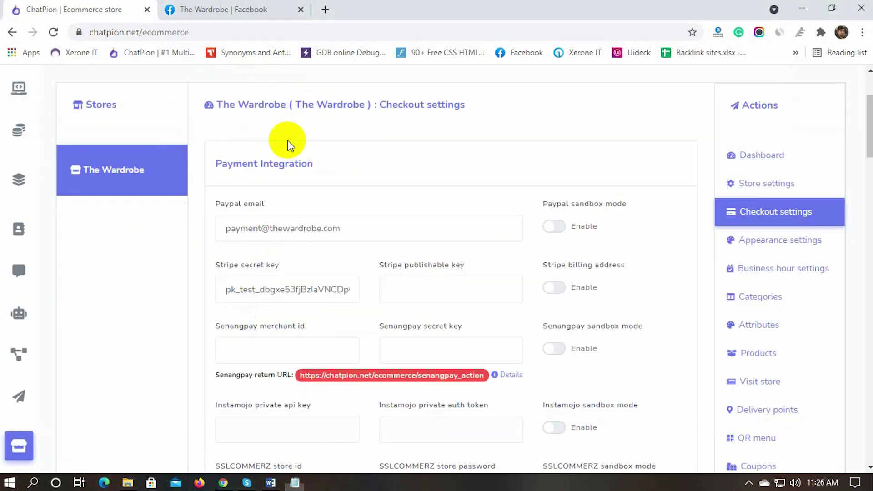
pyautogui.click(450, 289)
pyautogui.hotkey('ctrl', 'v')
# Step: Copy the Mollie test API key from the keys file into the Mollie field
pyautogui.scroll(-3, 183, 344)
pyautogui.scroll(-4, 180, 312)
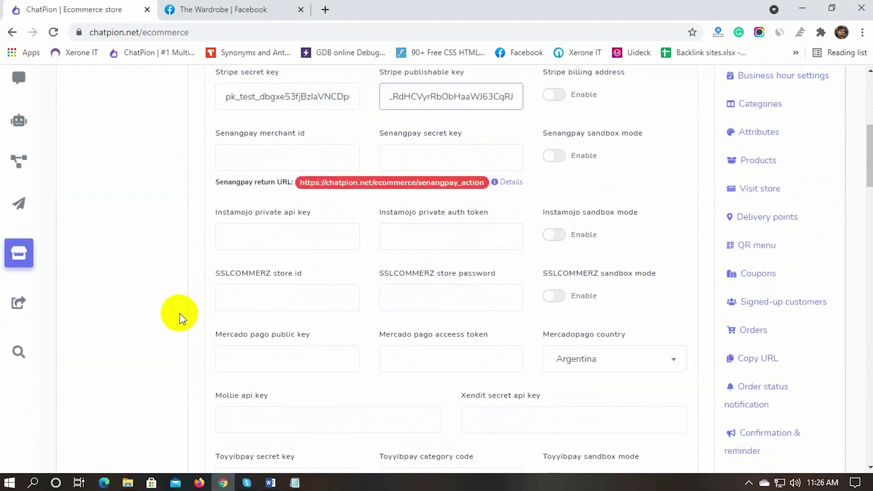
pyautogui.click(296, 297)
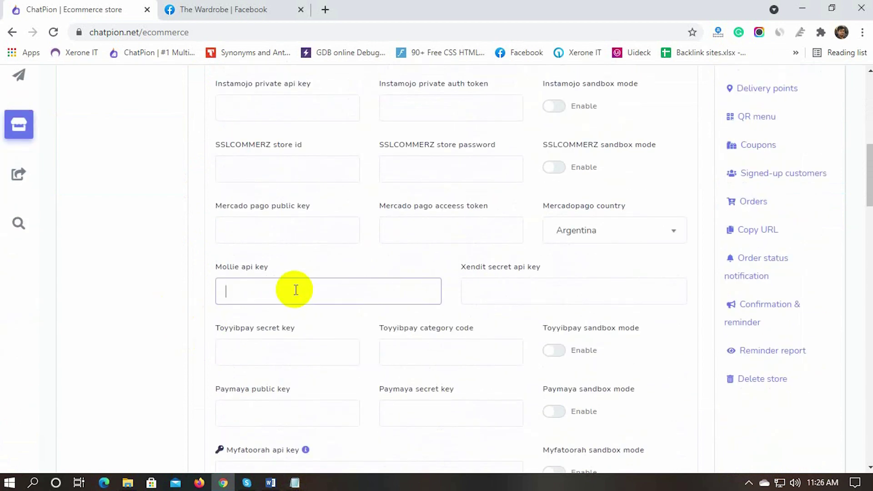
pyautogui.hotkey('alt', 'Tab')
pyautogui.click(373, 174)
pyautogui.moveTo(374, 173); pyautogui.dragTo(187, 173)
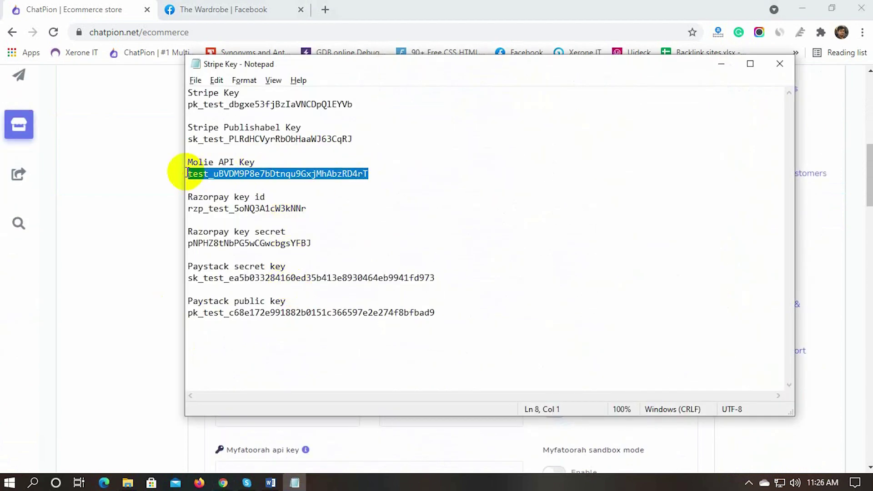
pyautogui.hotkey('ctrl', 'c')
pyautogui.hotkey('alt', 'Tab')
pyautogui.hotkey('ctrl', 'v')
# Step: Write manual payment instructions asking customers to pay to the PayPal email, then message the store
pyautogui.scroll(-8, 266, 337)
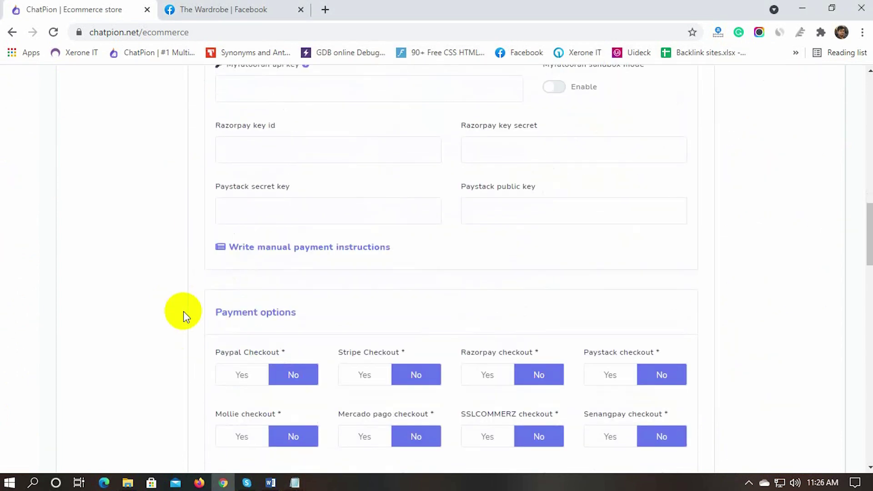
pyautogui.click(276, 251)
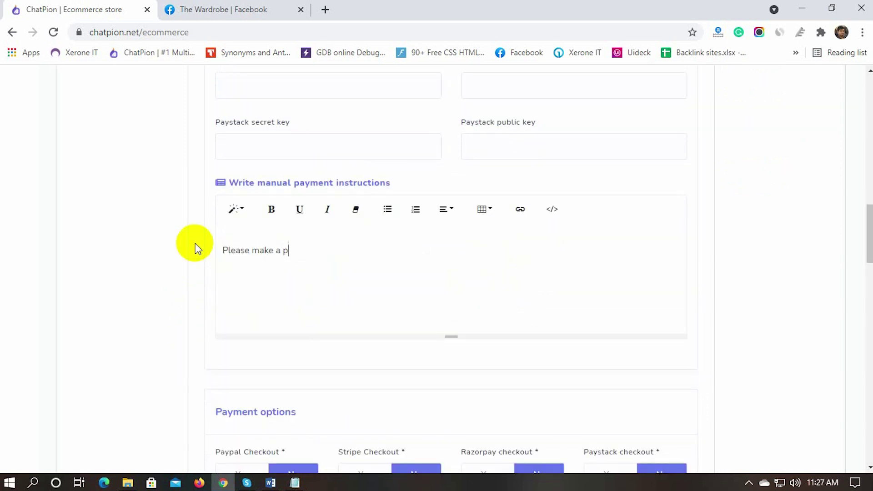
pyautogui.write('Please make a payment to our PayPal email and')
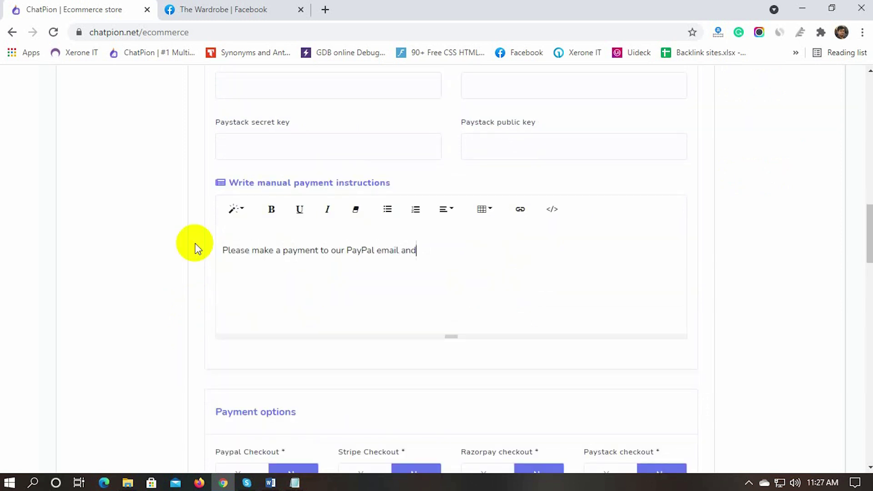
pyautogui.write(' then send us an email or send m')
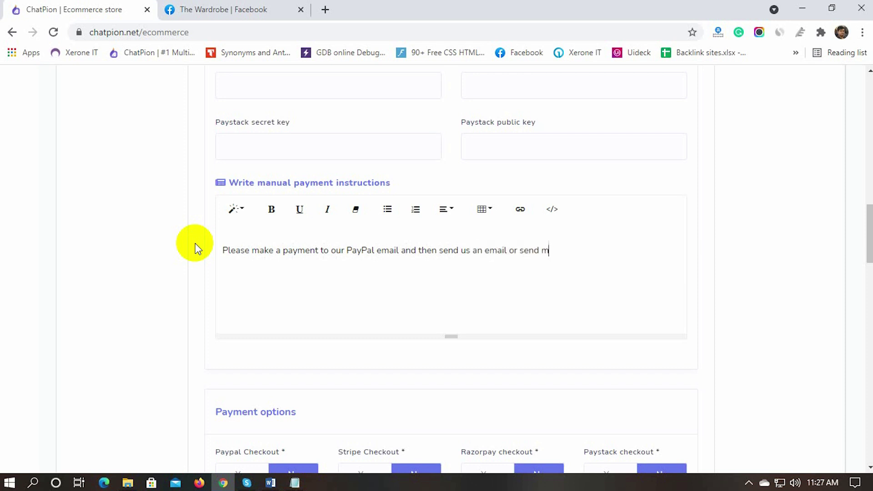
pyautogui.write('essage to our messag')
# Step: Set PayPal, Stripe, Mollie and Manual checkout to Yes, leaving Cash on Delivery on
pyautogui.scroll(-4, 195, 247)
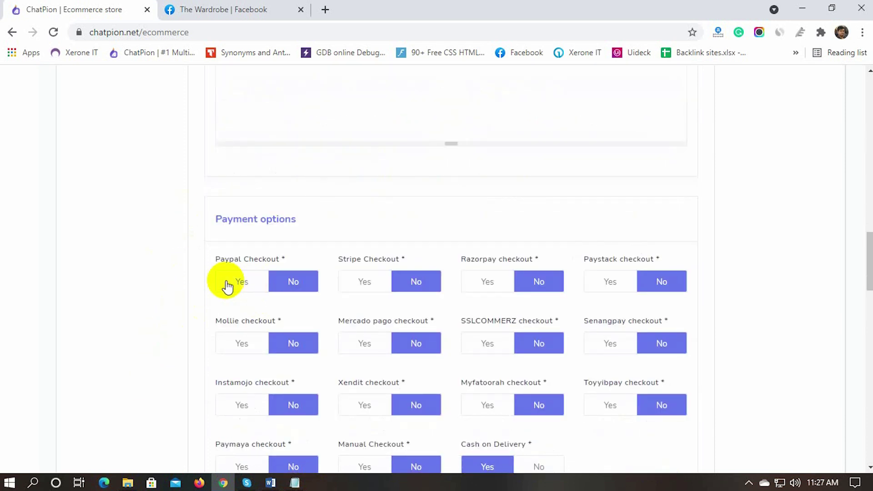
pyautogui.click(242, 284)
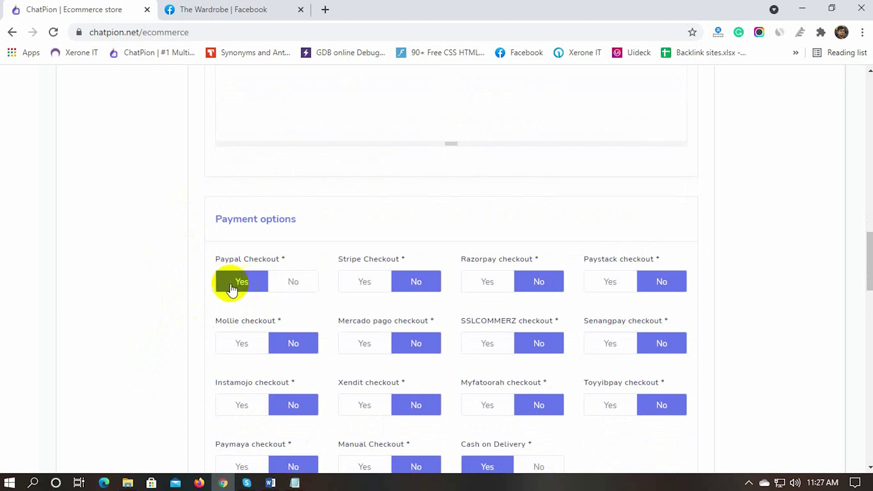
pyautogui.click(368, 284)
pyautogui.scroll(-1, 136, 308)
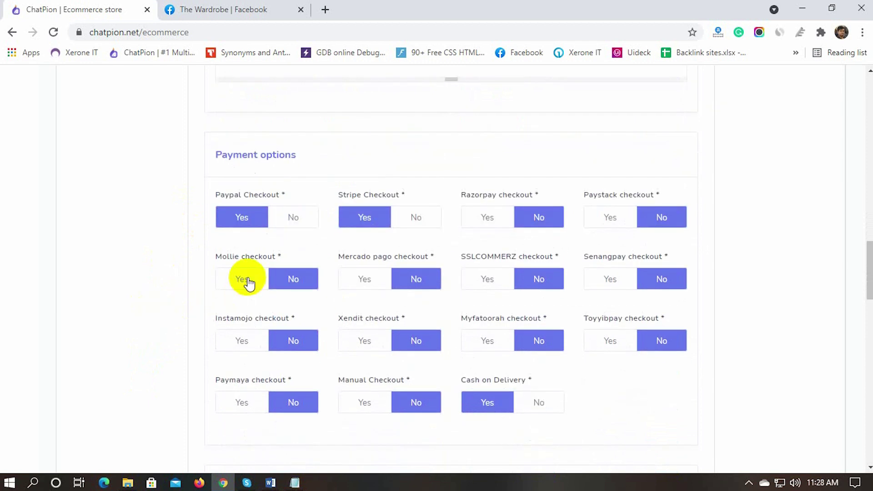
pyautogui.click(247, 281)
pyautogui.scroll(-1, 176, 334)
pyautogui.scroll(-1, 175, 334)
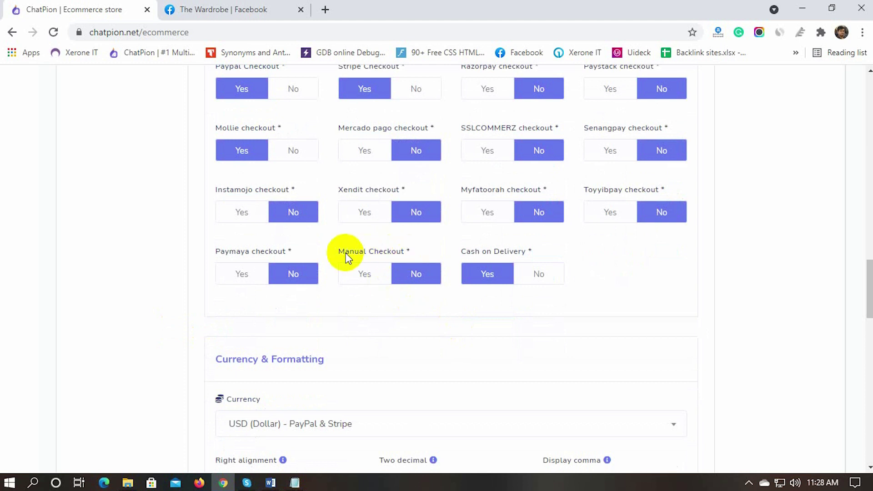
pyautogui.click(375, 274)
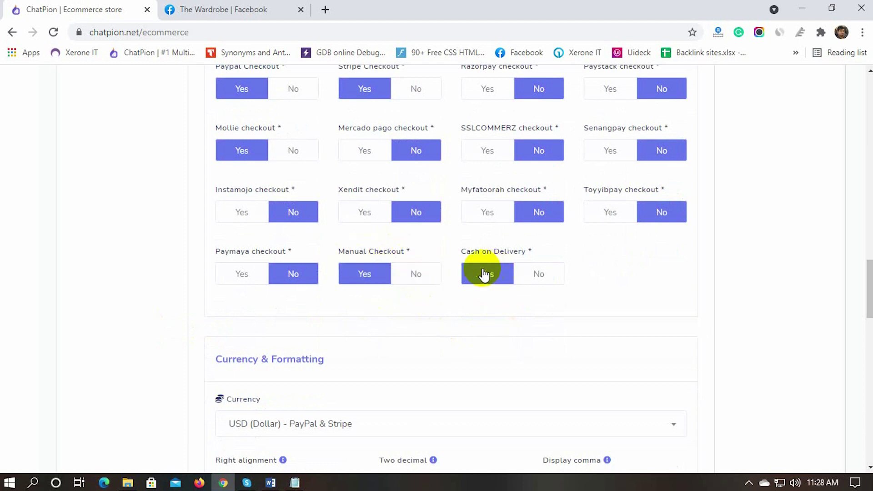
pyautogui.moveTo(462, 253); pyautogui.dragTo(529, 258)
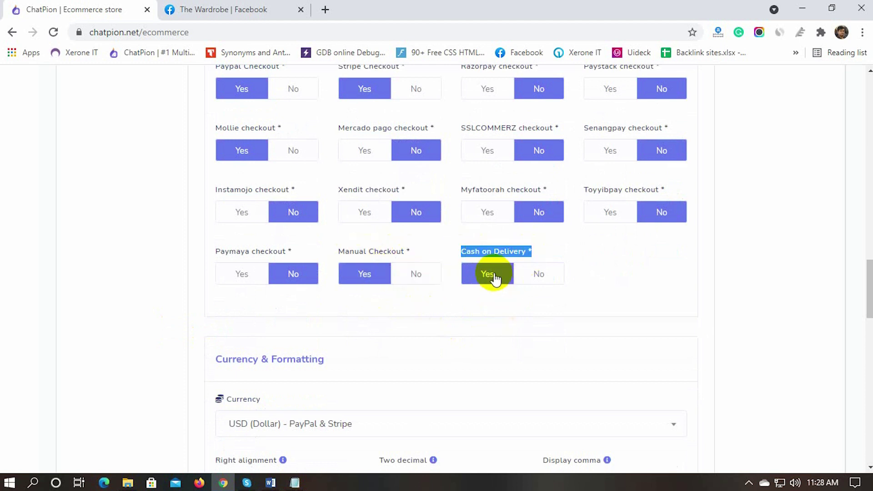
pyautogui.click(615, 240)
pyautogui.scroll(-3, 190, 365)
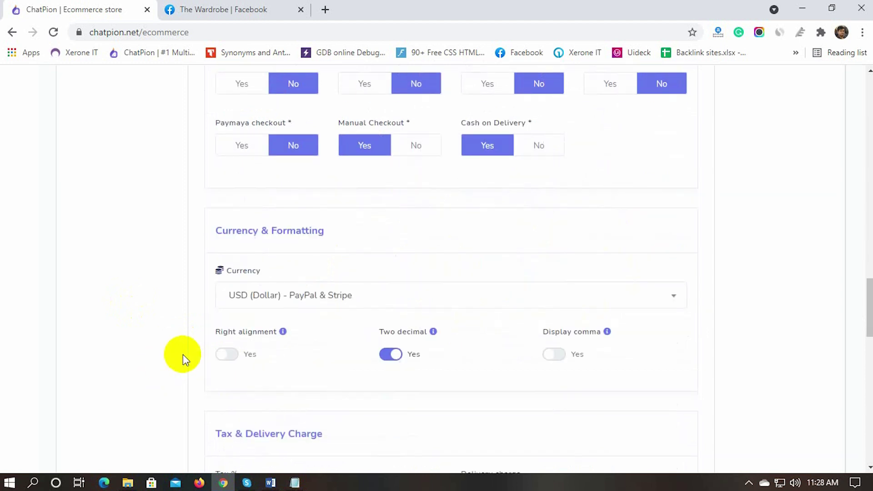
# Step: Keep USD (Dollar) as the store currency
pyautogui.scroll(-2, 183, 354)
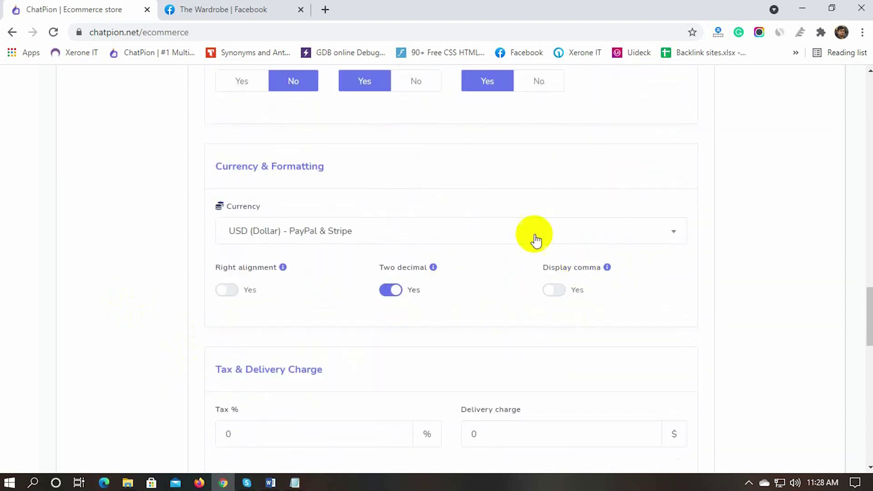
pyautogui.click(425, 237)
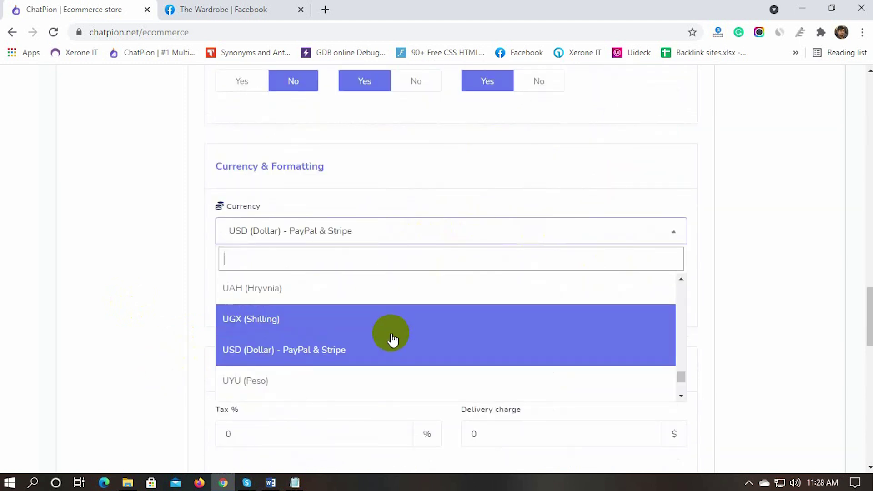
pyautogui.scroll(-4, 390, 337)
pyautogui.scroll(3, 390, 337)
pyautogui.scroll(2, 390, 337)
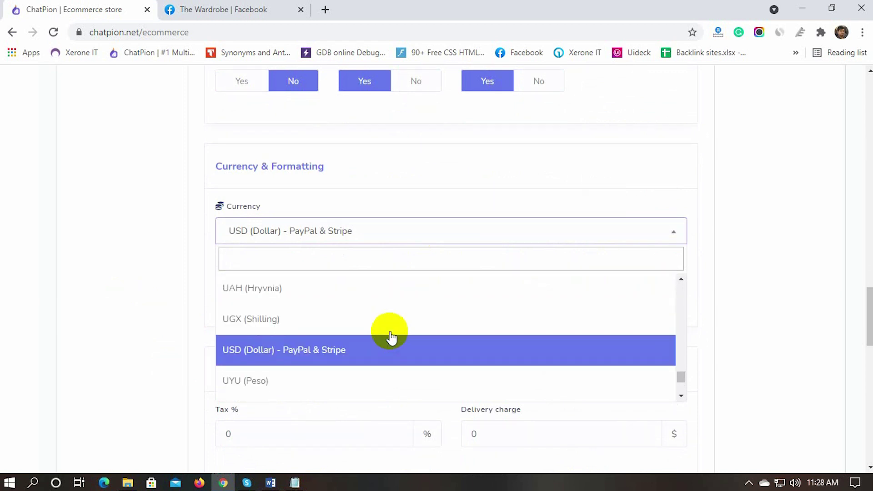
pyautogui.scroll(6, 396, 318)
pyautogui.click(403, 193)
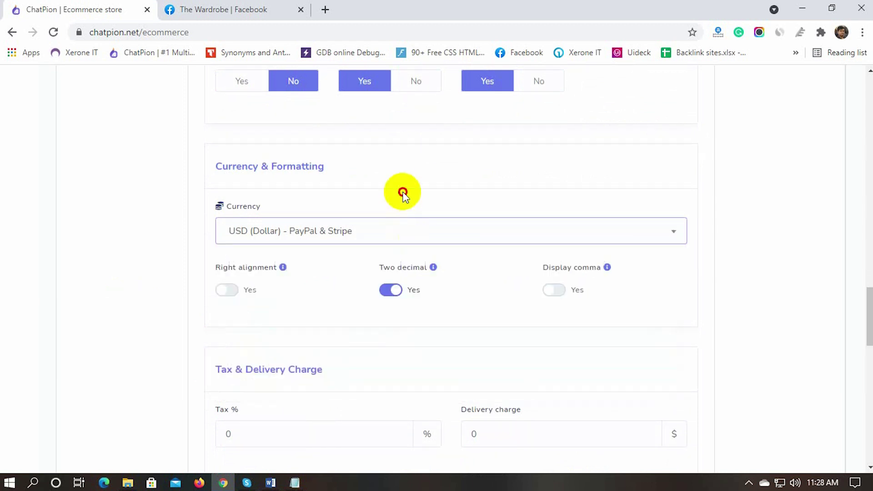
# Step: Leave right alignment off and turn on comma separators for displayed prices
pyautogui.scroll(-2, 172, 303)
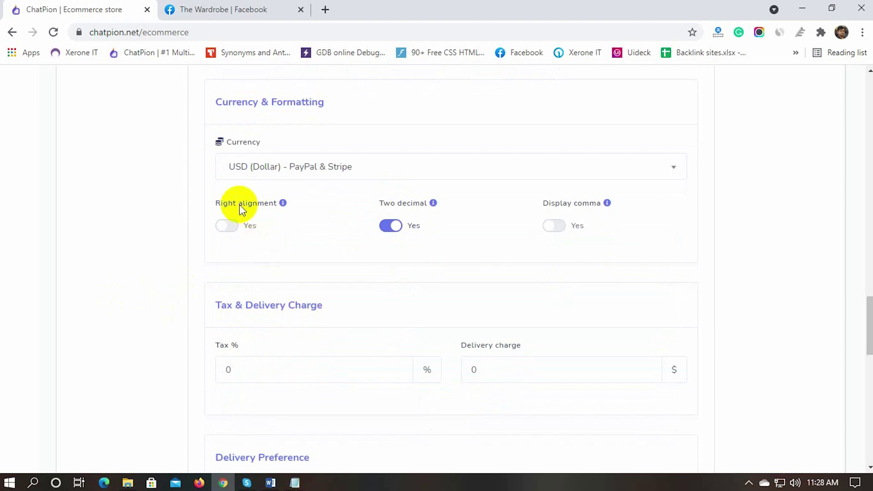
pyautogui.moveTo(217, 204); pyautogui.dragTo(276, 205)
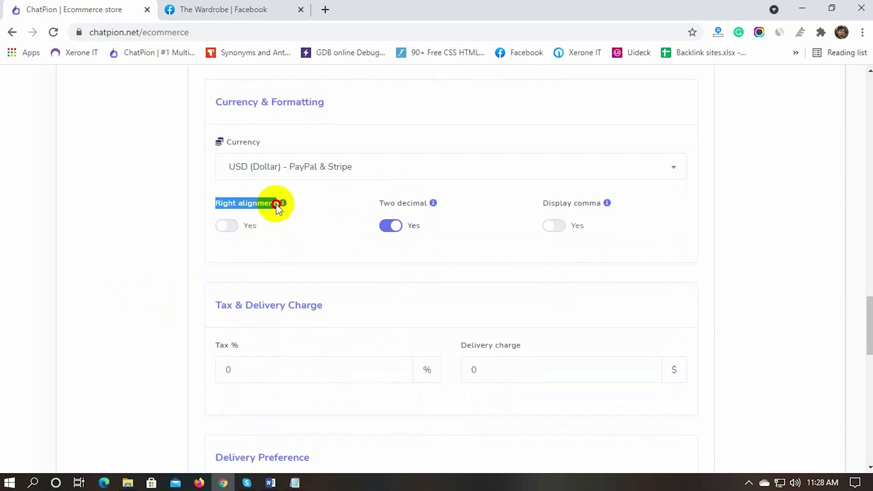
pyautogui.click(236, 229)
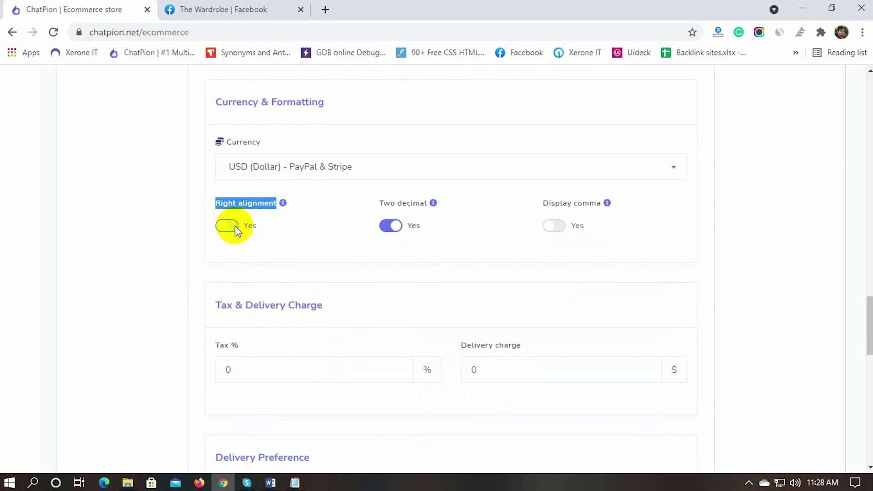
pyautogui.click(235, 225)
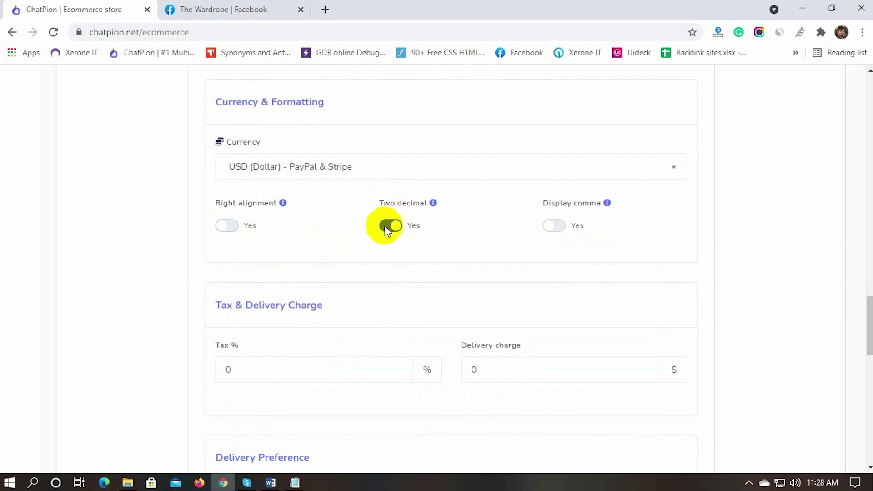
pyautogui.click(555, 226)
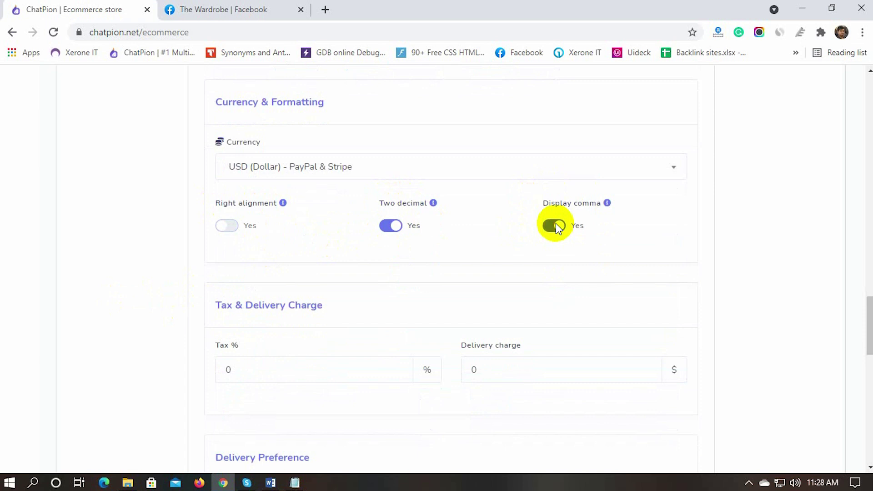
pyautogui.scroll(-3, 182, 292)
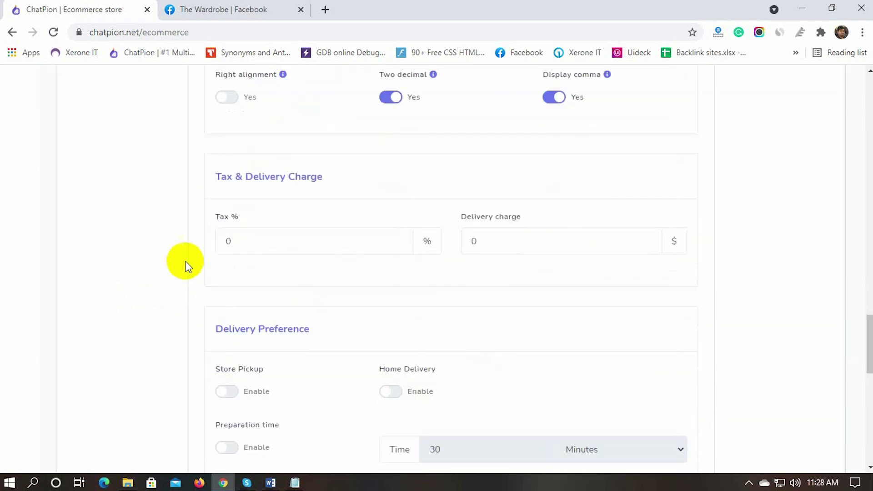
# Step: Set the delivery charge to 5
pyautogui.moveTo(214, 177); pyautogui.dragTo(320, 178)
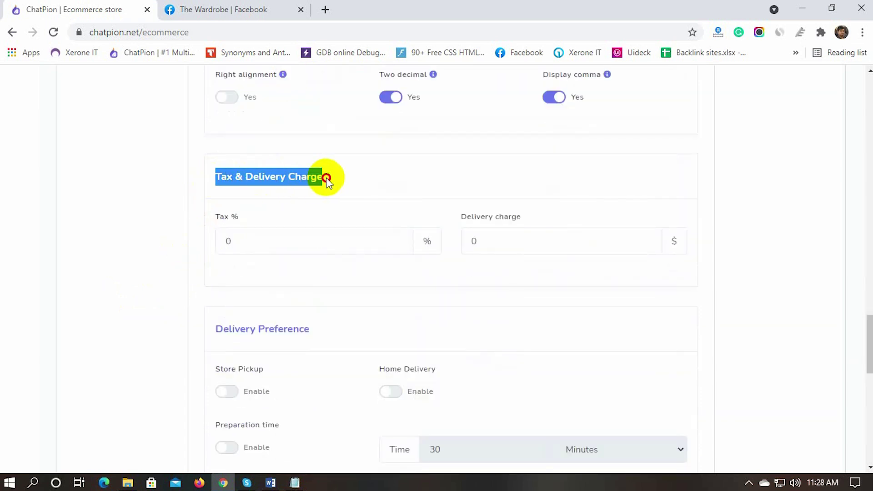
pyautogui.click(159, 291)
pyautogui.scroll(-1, 159, 292)
pyautogui.doubleClick(475, 177)
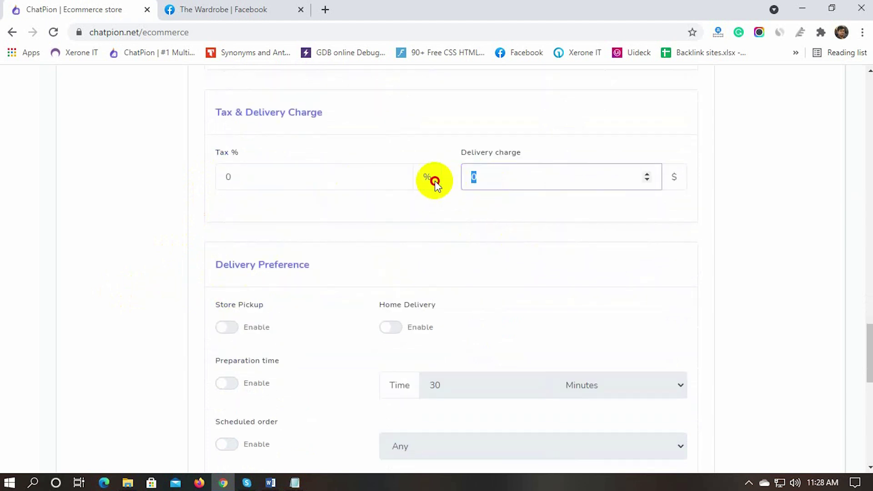
pyautogui.write('5')
pyautogui.click(186, 215)
# Step: Toggle preparation time and scheduled orders on, then back off
pyautogui.scroll(-1, 171, 248)
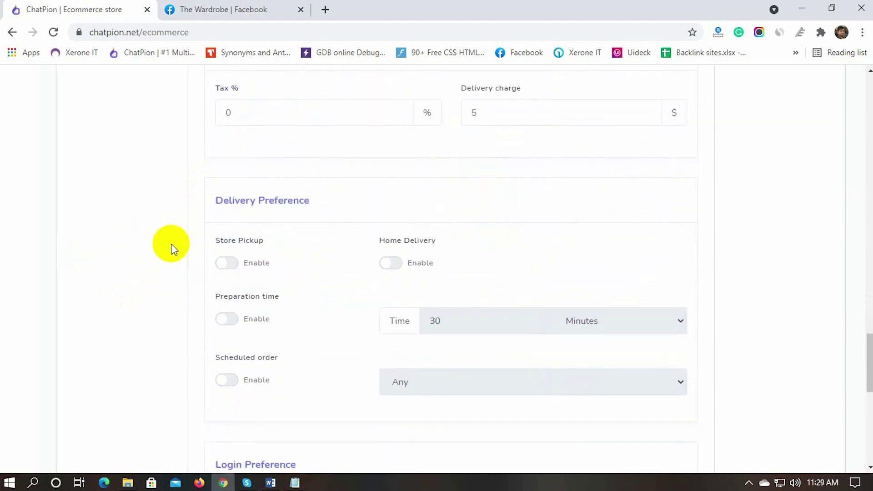
pyautogui.scroll(-1, 176, 279)
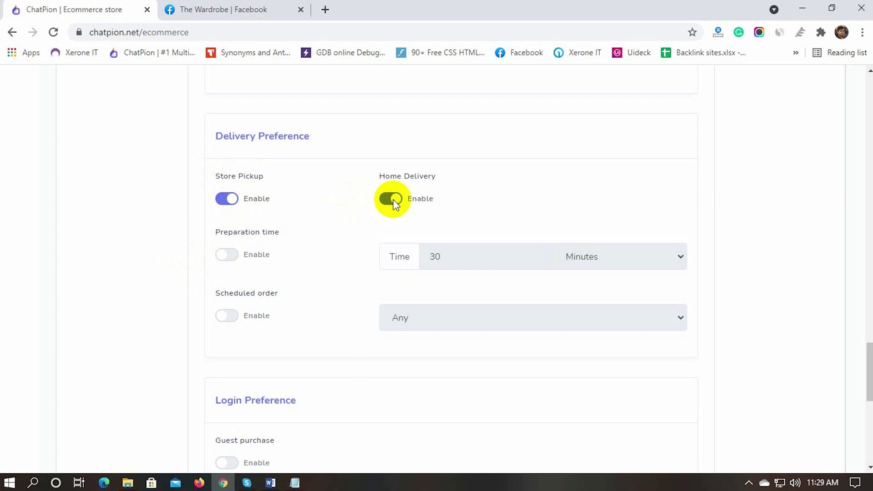
pyautogui.scroll(-1, 179, 244)
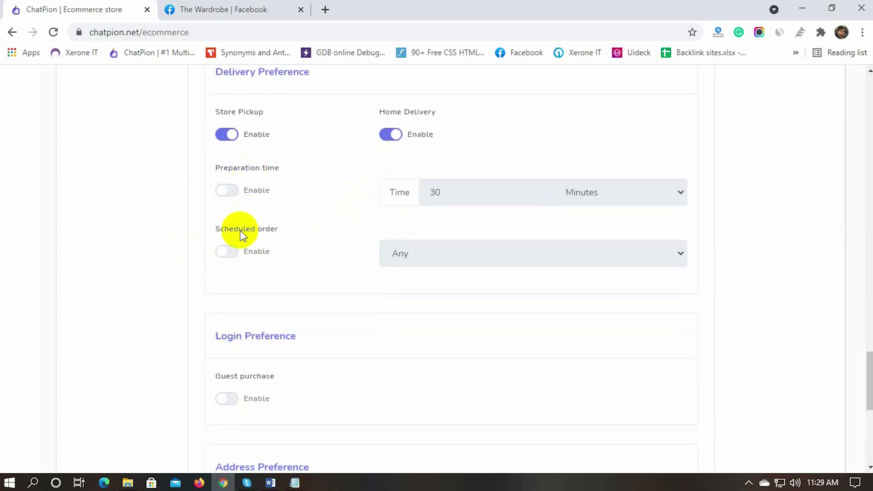
pyautogui.click(229, 191)
pyautogui.click(233, 190)
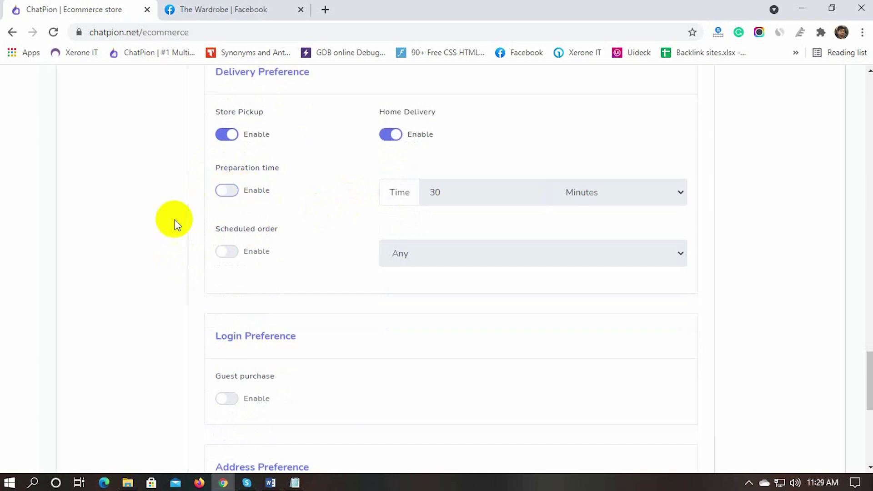
pyautogui.click(226, 251)
pyautogui.click(227, 250)
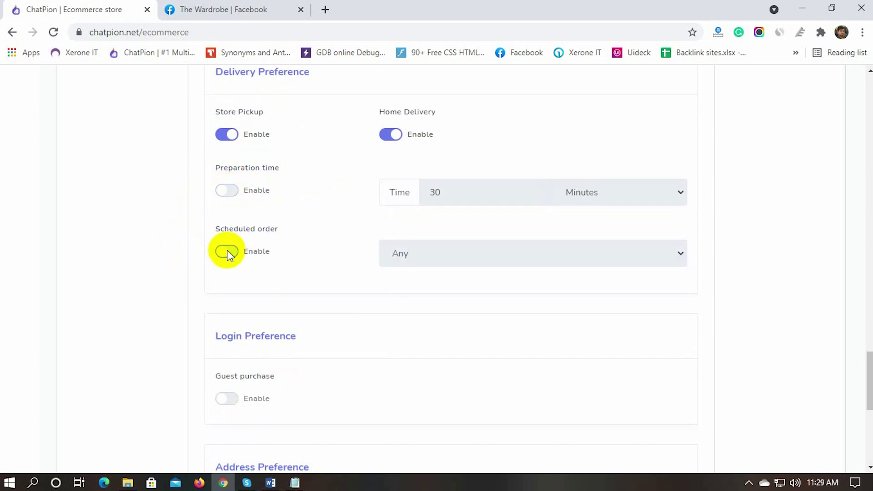
pyautogui.scroll(-4, 195, 259)
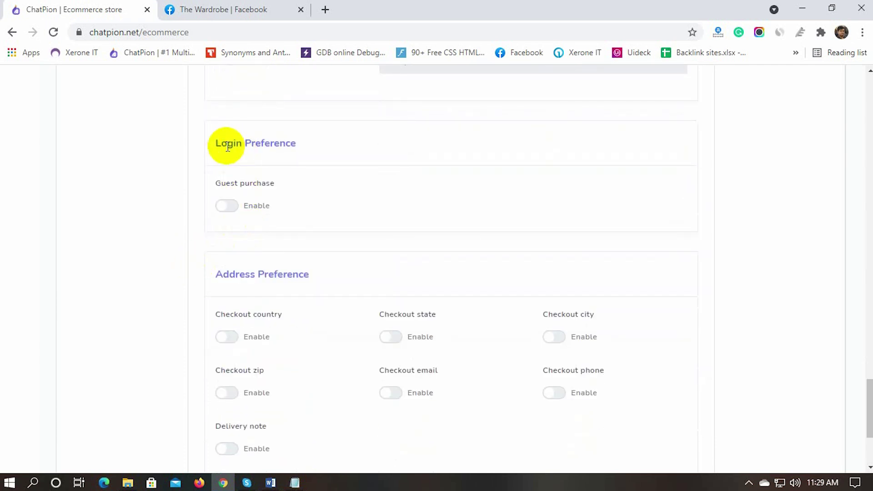
# Step: Turn on Guest purchase under Login Preference and save, getting the database success message
pyautogui.moveTo(217, 145); pyautogui.dragTo(305, 146)
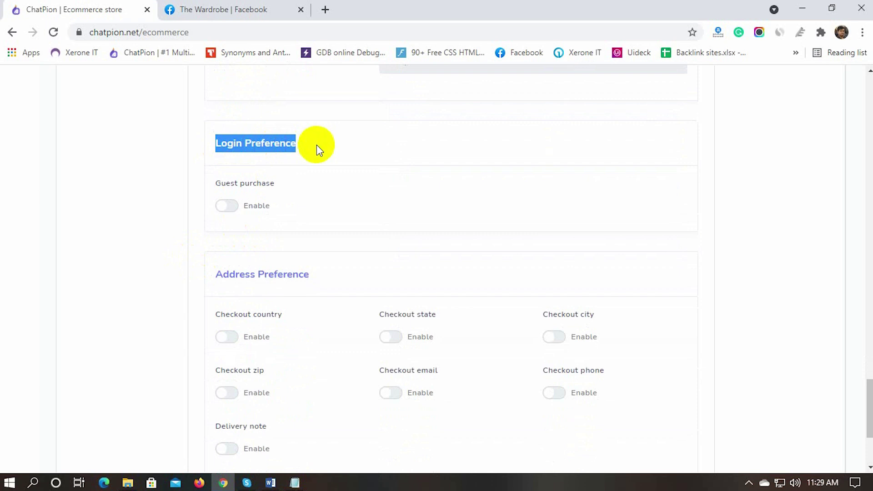
pyautogui.click(307, 150)
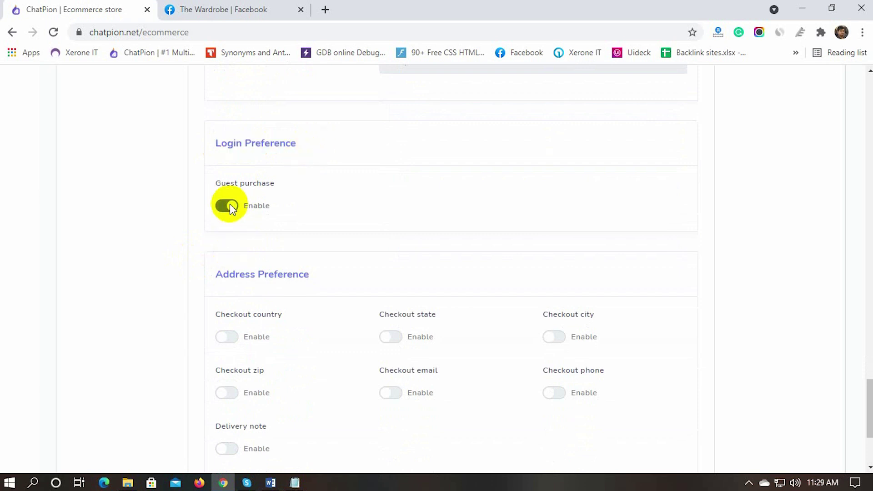
pyautogui.scroll(-3, 168, 267)
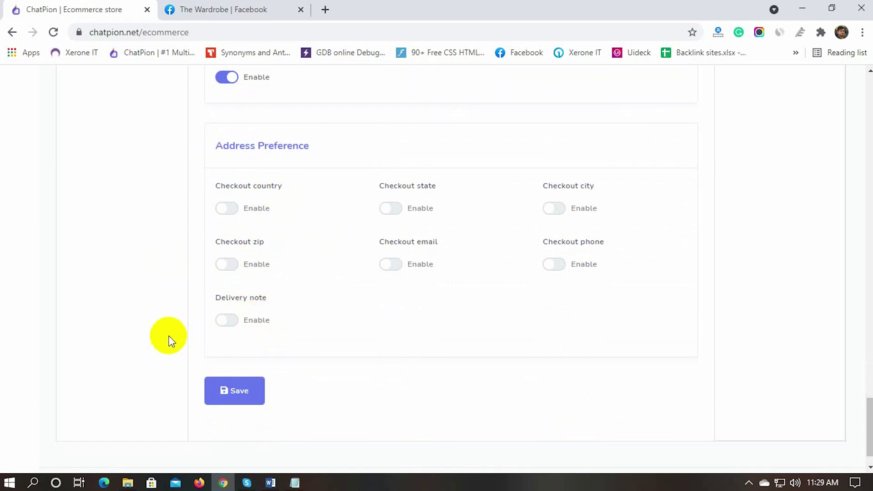
pyautogui.scroll(-1, 281, 321)
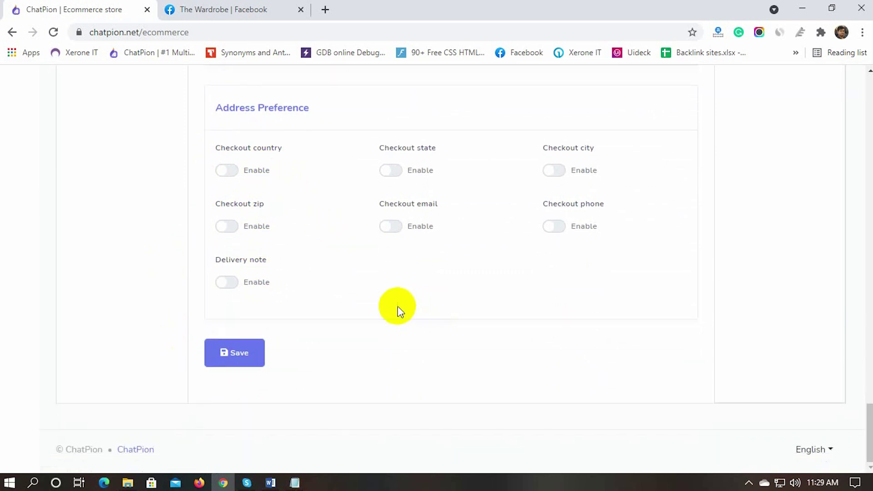
pyautogui.click(240, 356)
pyautogui.scroll(12, 393, 345)
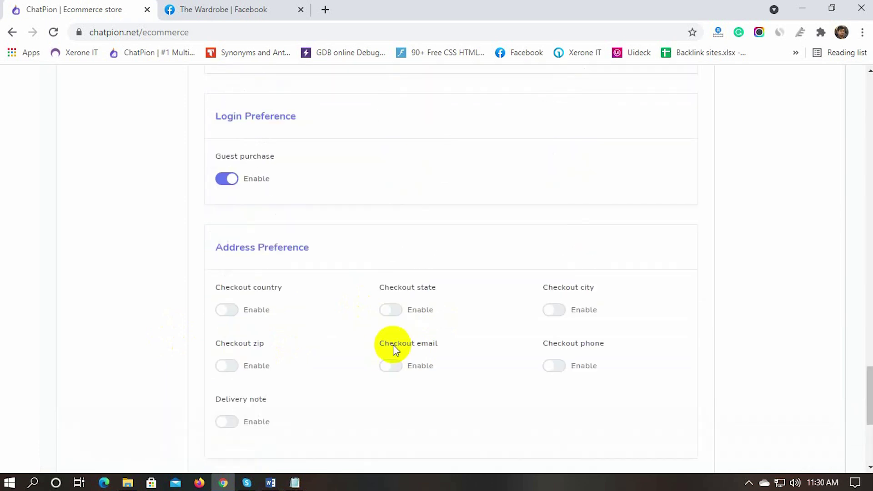
pyautogui.click(519, 277)
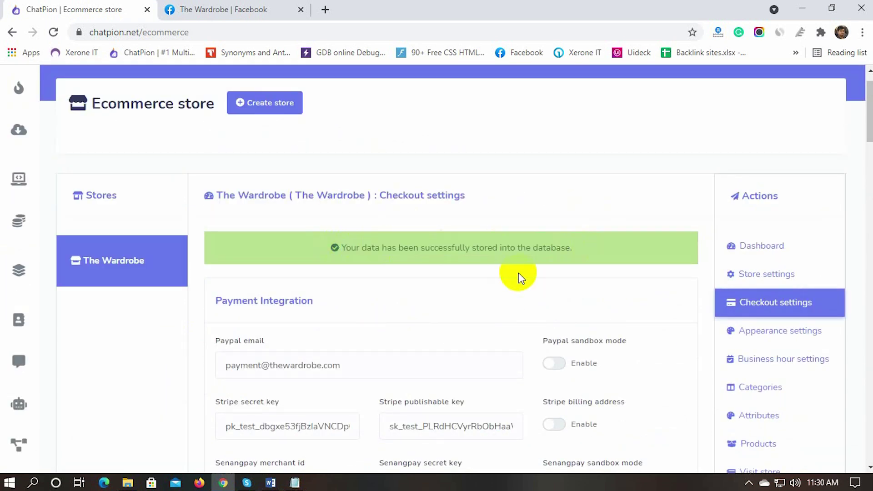
pyautogui.scroll(-1, 483, 297)
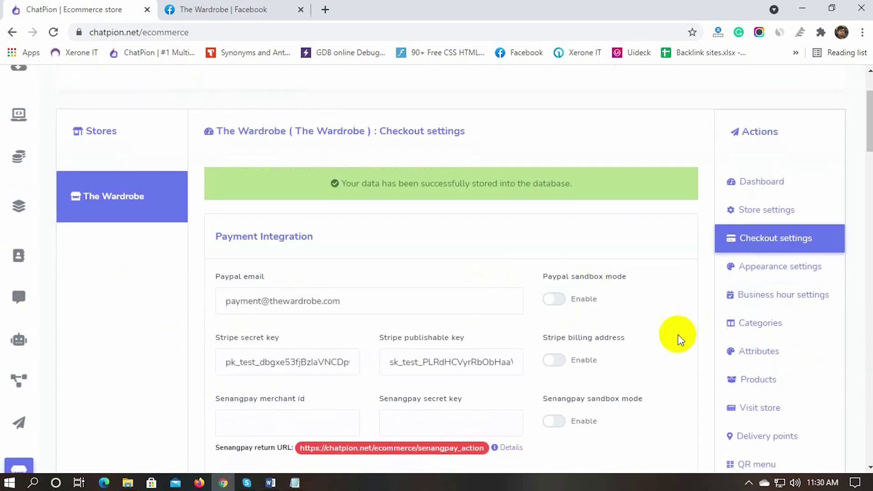
# Step: In The Wardrobe's appearance settings, choose the green theme colour
pyautogui.click(772, 273)
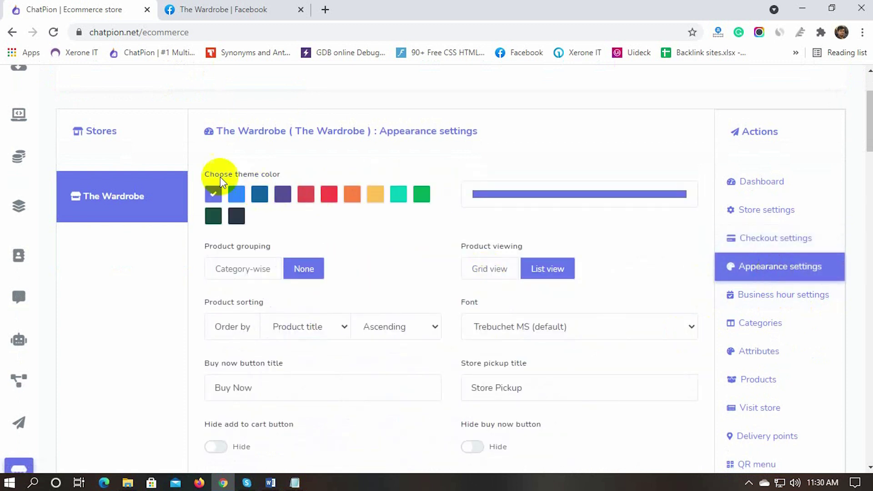
pyautogui.click(236, 194)
pyautogui.click(329, 195)
pyautogui.click(421, 195)
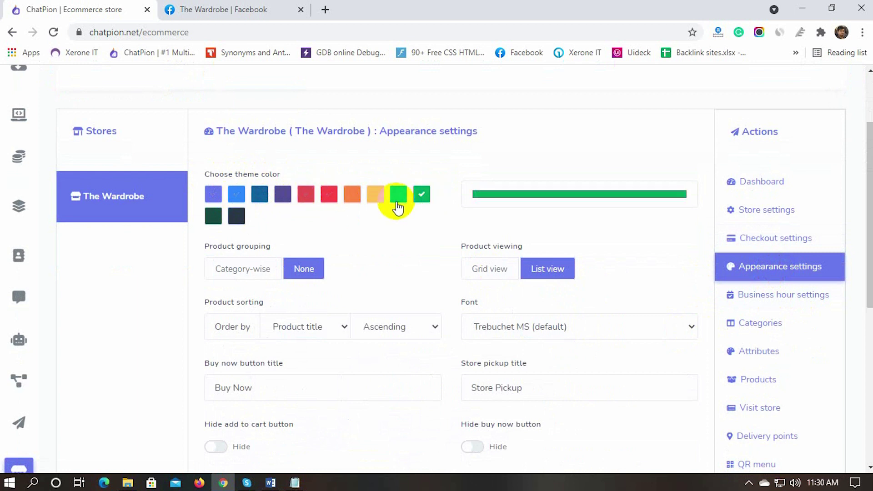
# Step: Keep products ungrouped and shown in list view
pyautogui.scroll(-1, 334, 239)
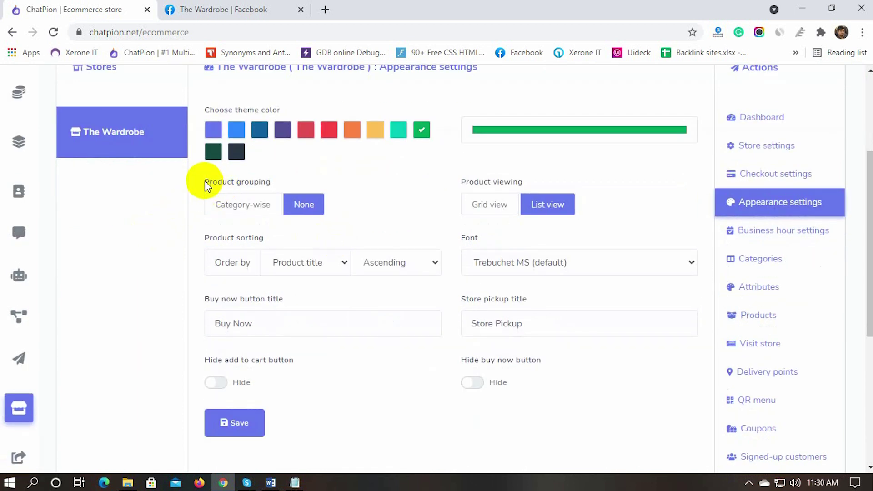
pyautogui.moveTo(205, 182); pyautogui.dragTo(266, 182)
pyautogui.click(294, 182)
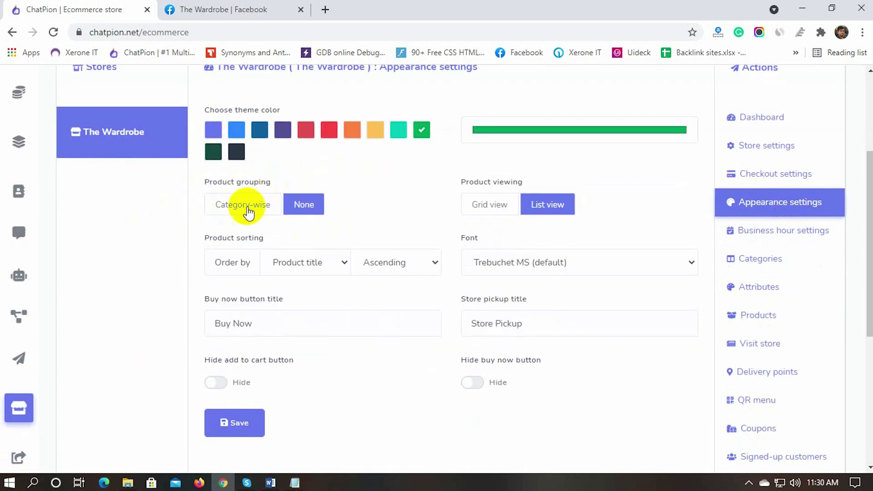
pyautogui.click(243, 205)
pyautogui.click(300, 204)
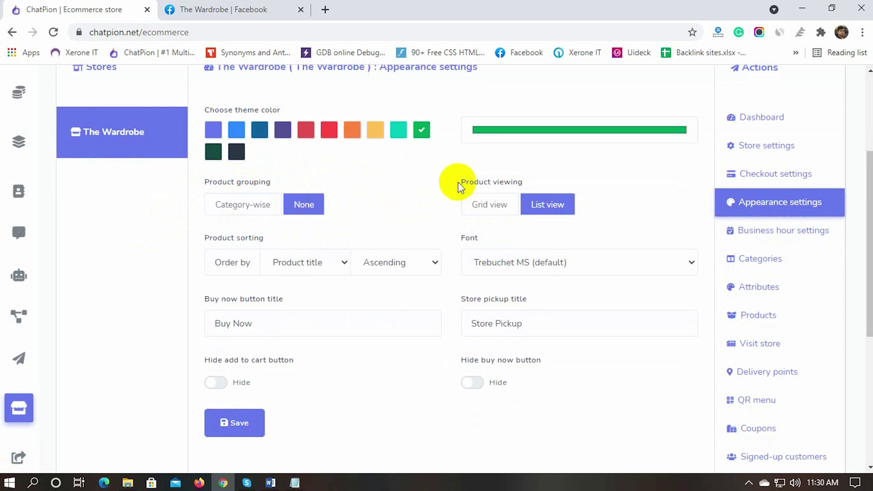
pyautogui.click(498, 214)
pyautogui.click(559, 208)
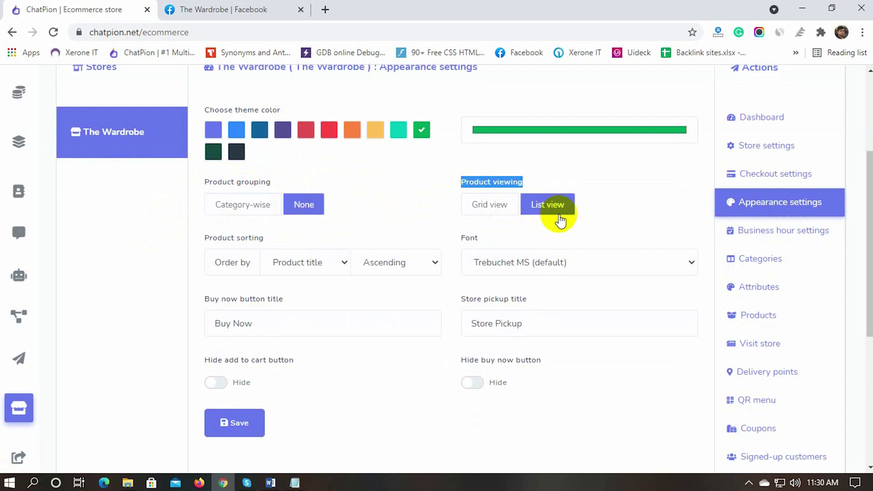
# Step: Review the sorting options, font and button titles, keeping the Trebuchet MS font unchanged
pyautogui.scroll(-1, 157, 274)
pyautogui.click(287, 200)
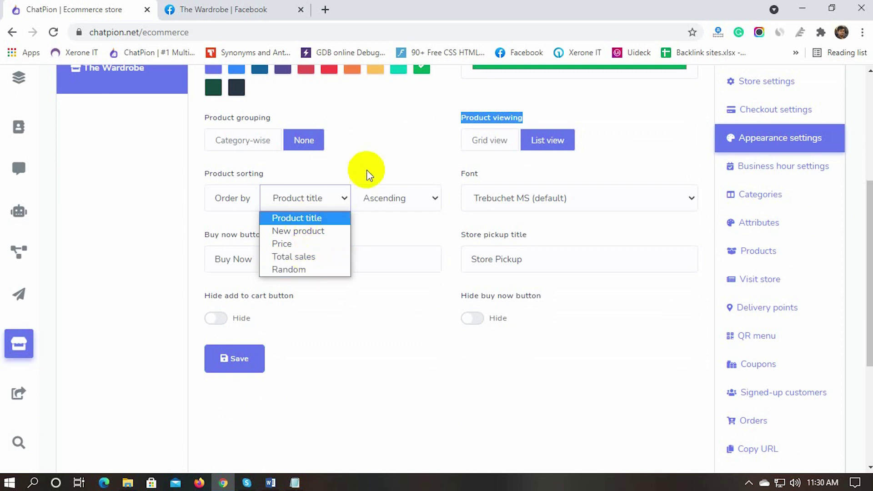
pyautogui.click(384, 197)
pyautogui.click(415, 169)
pyautogui.click(571, 200)
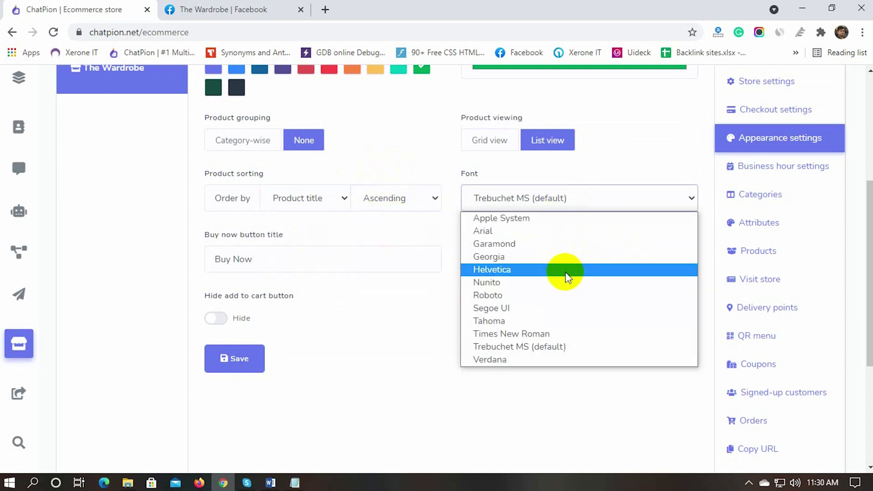
pyautogui.click(555, 388)
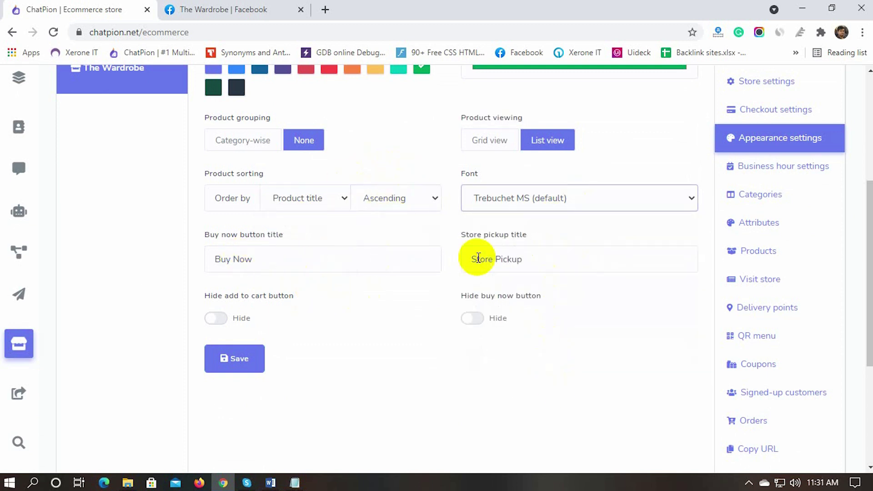
pyautogui.tripleClick(268, 260)
pyautogui.moveTo(471, 260); pyautogui.dragTo(522, 259)
pyautogui.click(403, 300)
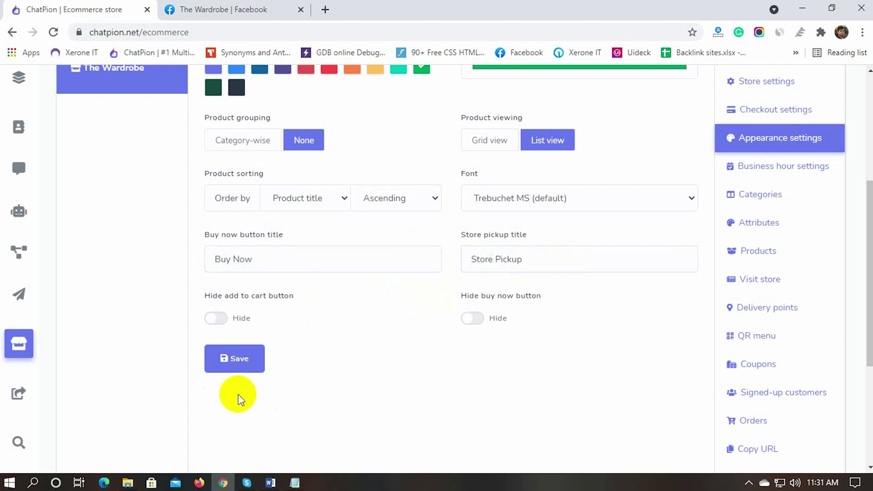
# Step: Save the green-theme, list-view appearance settings
pyautogui.click(237, 361)
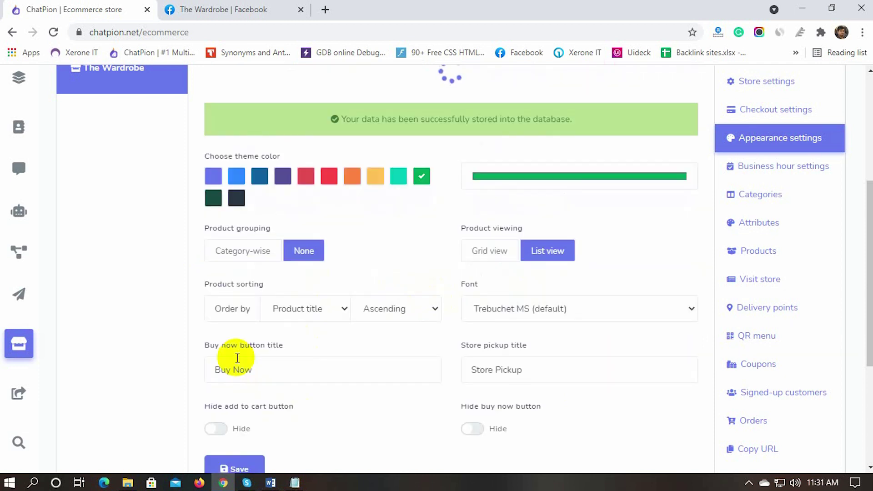
pyautogui.moveTo(344, 248); pyautogui.dragTo(608, 252)
pyautogui.click(595, 276)
pyautogui.scroll(-2, 653, 384)
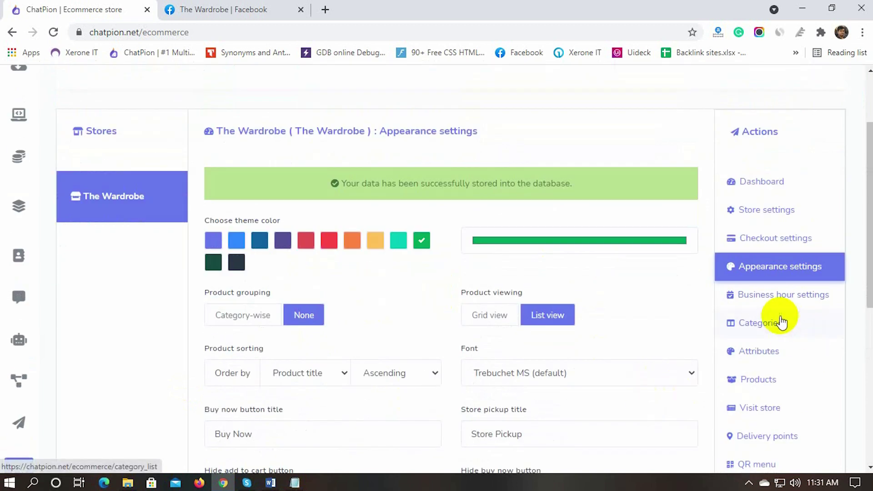
# Step: Turn off always-open hours and set Monday to 8:00am–10:00pm
pyautogui.click(764, 297)
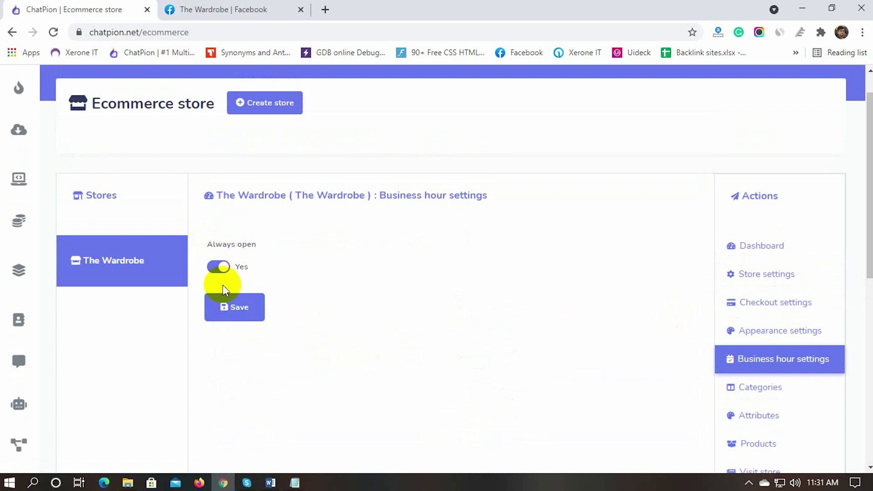
pyautogui.click(218, 267)
pyautogui.scroll(-1, 148, 292)
pyautogui.click(306, 244)
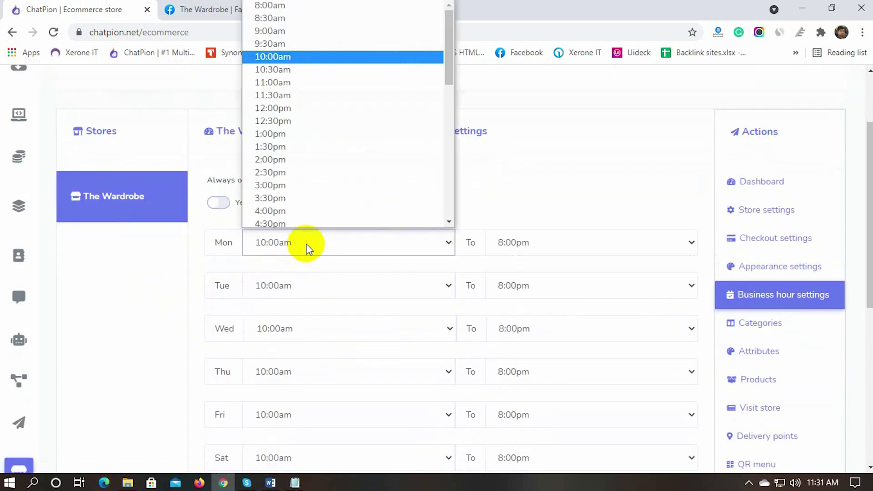
pyautogui.click(270, 5)
pyautogui.click(547, 243)
pyautogui.scroll(-5, 529, 114)
pyautogui.click(529, 41)
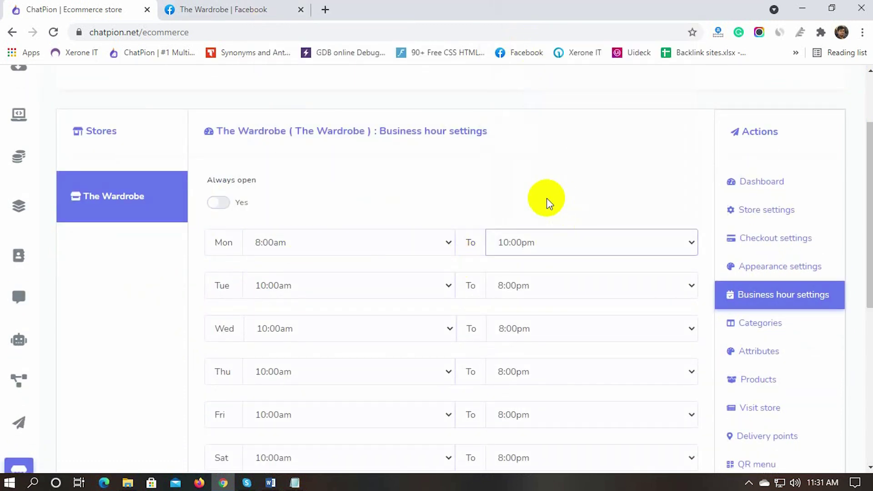
# Step: Set Tuesday and Wednesday hours to 8:00am–10:00pm
pyautogui.click(317, 285)
pyautogui.click(300, 19)
pyautogui.click(547, 285)
pyautogui.scroll(-5, 537, 114)
pyautogui.click(536, 119)
pyautogui.scroll(-1, 309, 357)
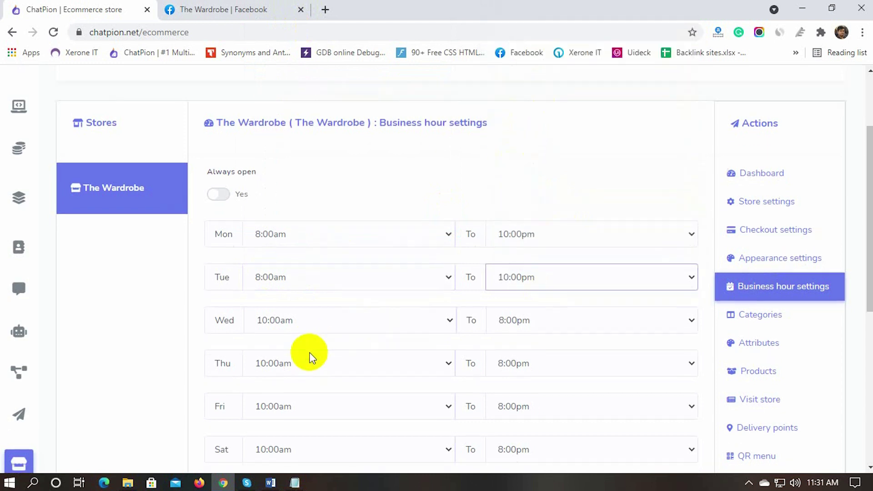
pyautogui.click(309, 266)
pyautogui.scroll(2, 302, 55)
pyautogui.click(300, 18)
pyautogui.click(548, 264)
pyautogui.scroll(-3, 547, 136)
pyautogui.click(545, 241)
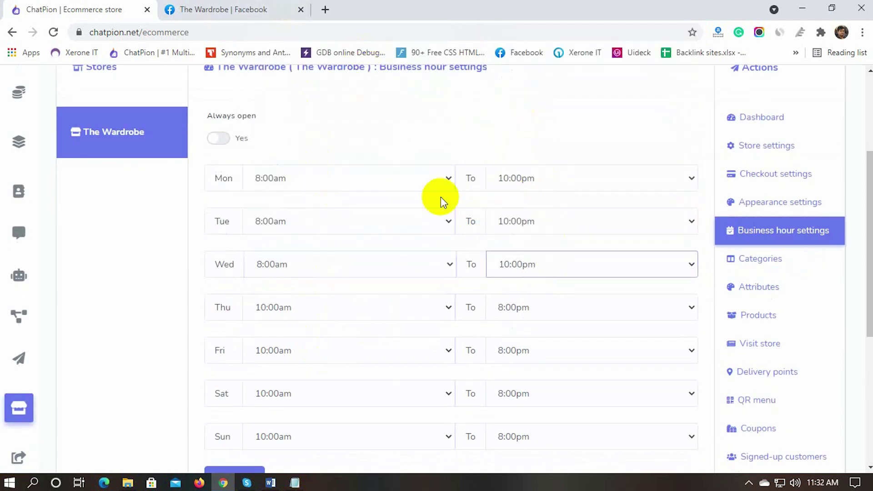
# Step: Set Thursday and Friday hours to 8:00am–10:00pm
pyautogui.click(345, 308)
pyautogui.click(273, 41)
pyautogui.click(566, 306)
pyautogui.scroll(-3, 554, 205)
pyautogui.click(550, 235)
pyautogui.click(306, 355)
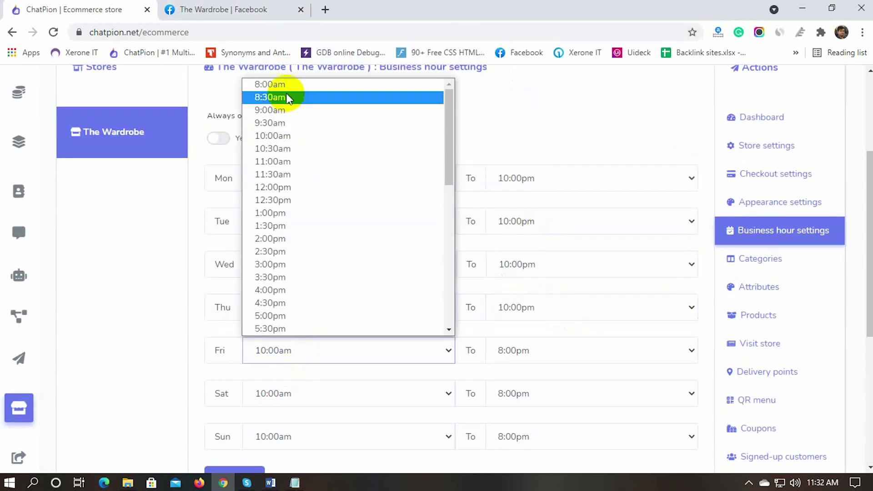
pyautogui.click(273, 84)
pyautogui.click(547, 350)
pyautogui.scroll(-3, 526, 305)
pyautogui.click(526, 304)
pyautogui.scroll(-3, 336, 273)
# Step: Set Saturday to 12:00pm–6:00pm, mark Sunday as an off day, and save
pyautogui.click(337, 265)
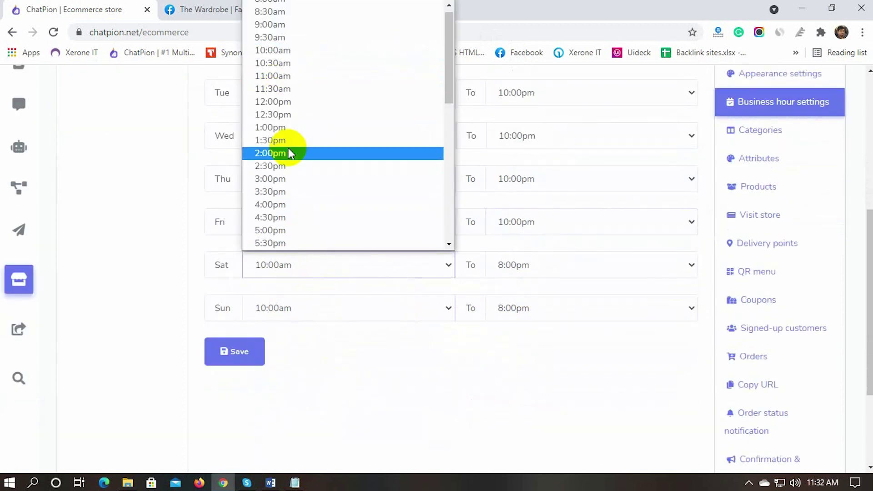
pyautogui.click(273, 101)
pyautogui.click(545, 265)
pyautogui.click(514, 133)
pyautogui.click(331, 310)
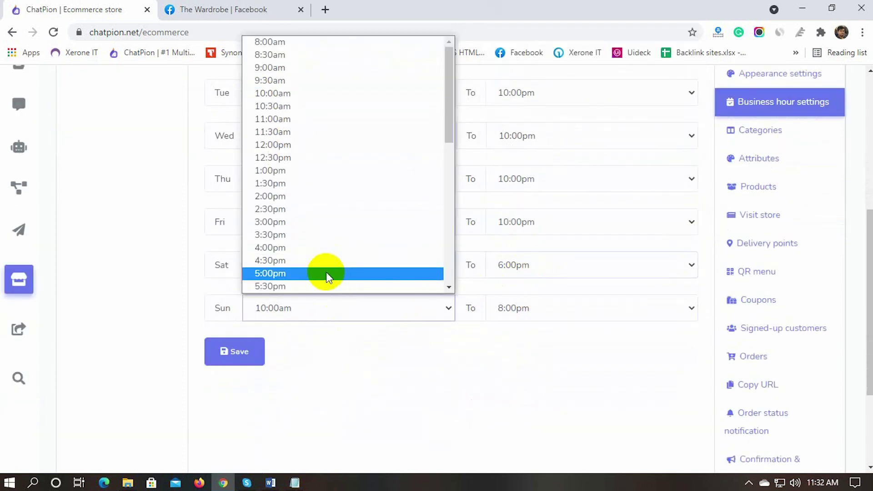
pyautogui.scroll(-5, 326, 272)
pyautogui.click(279, 287)
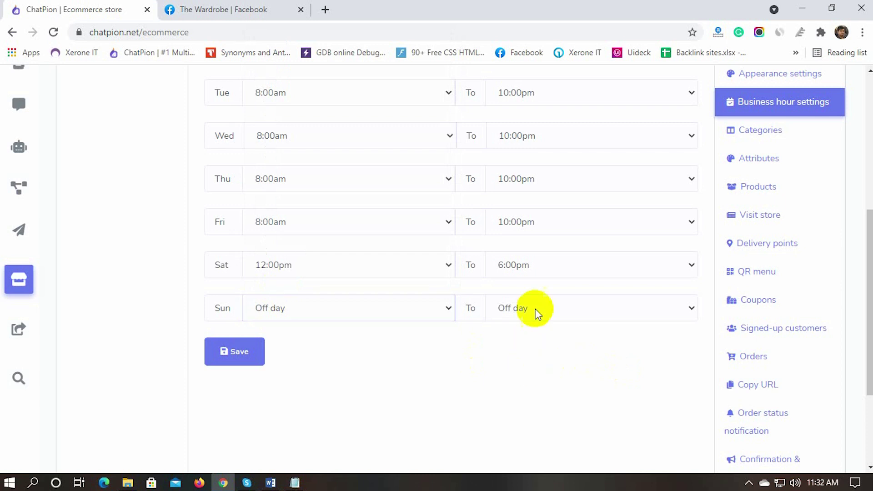
pyautogui.click(236, 353)
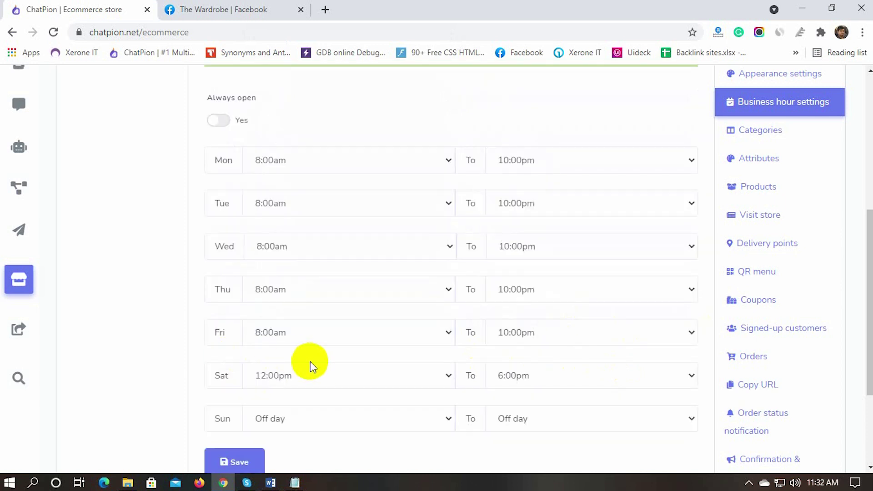
pyautogui.scroll(-3, 448, 327)
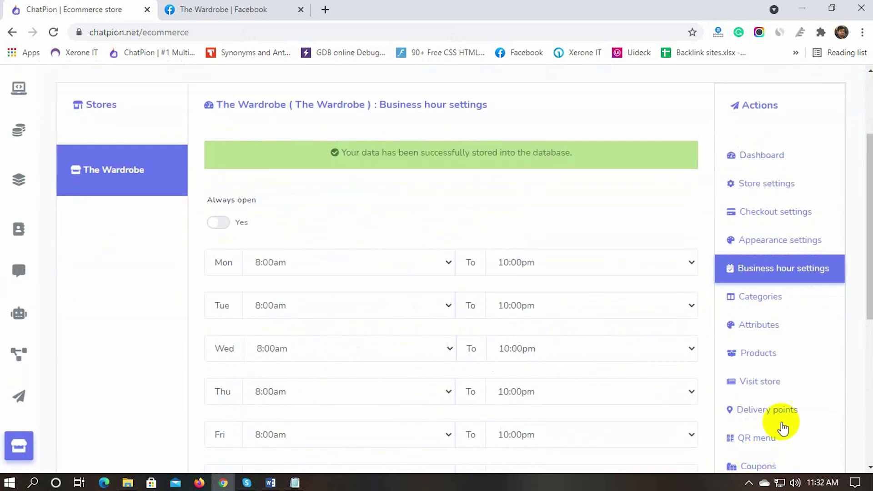
pyautogui.click(761, 298)
# Step: Add the Men's Wear category with a shirt image from the Men folder as thumbnail
pyautogui.scroll(2, 545, 191)
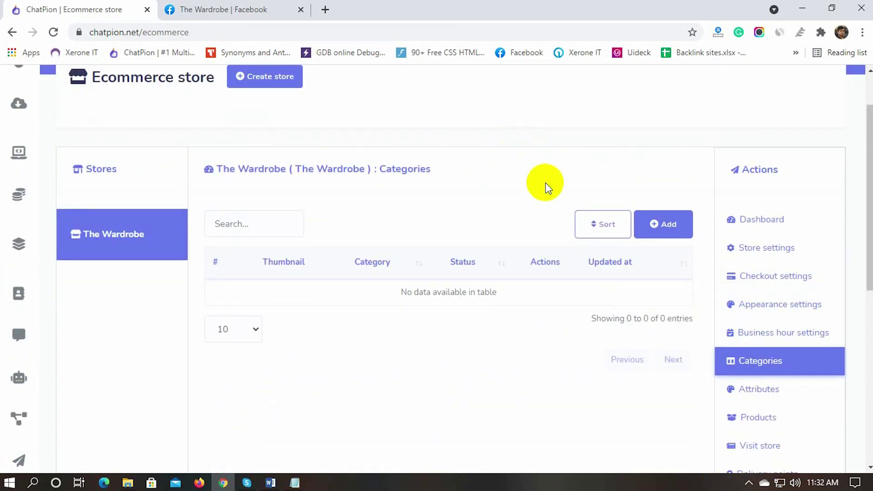
pyautogui.click(671, 224)
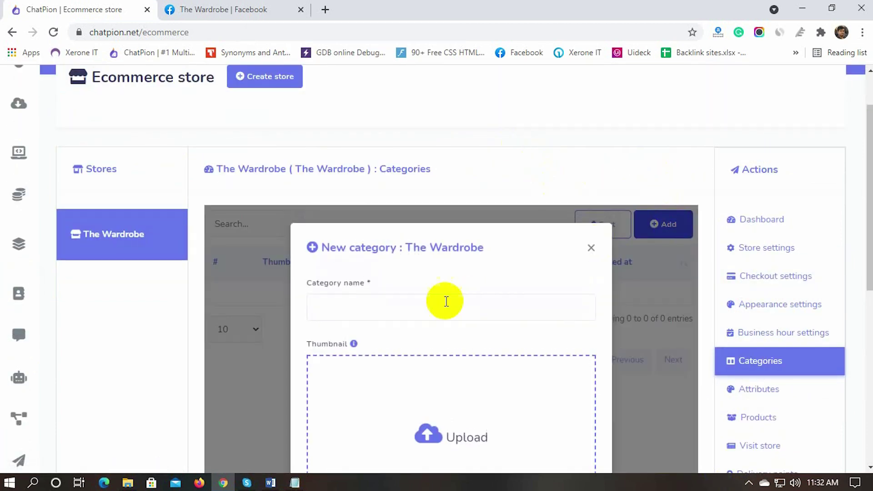
pyautogui.scroll(-2, 444, 300)
pyautogui.click(362, 243)
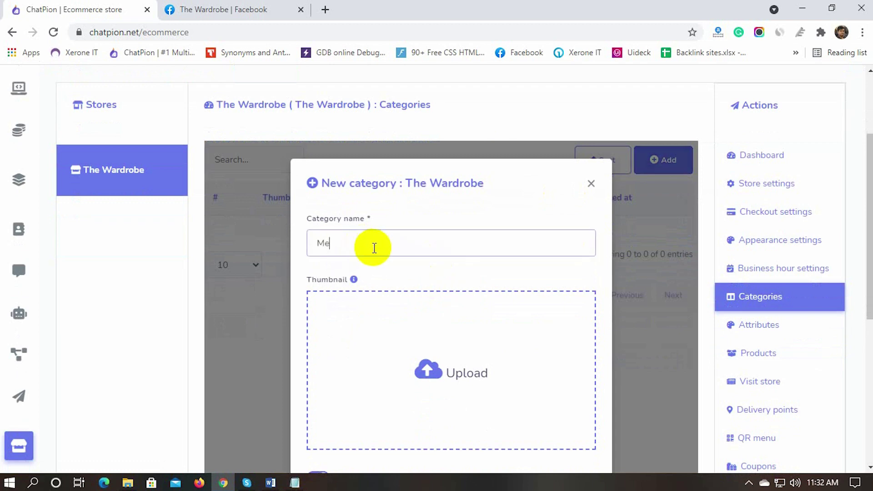
pyautogui.scroll(-2, 359, 291)
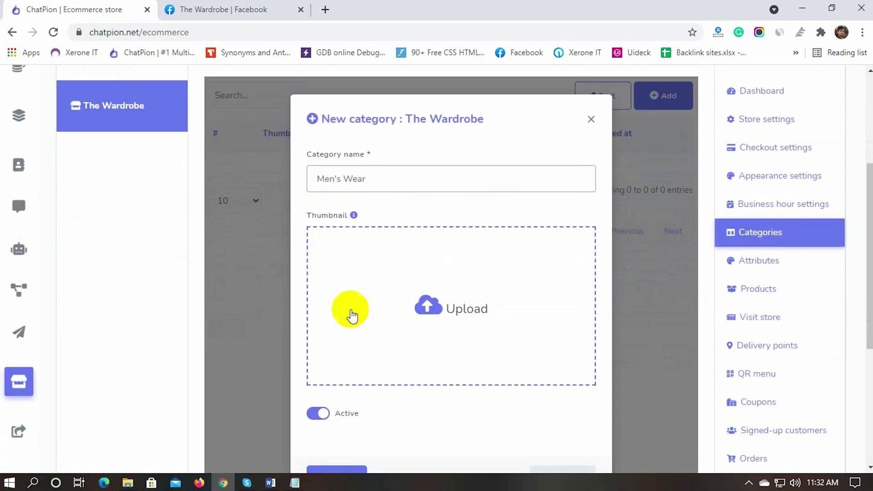
pyautogui.click(438, 310)
pyautogui.doubleClick(437, 258)
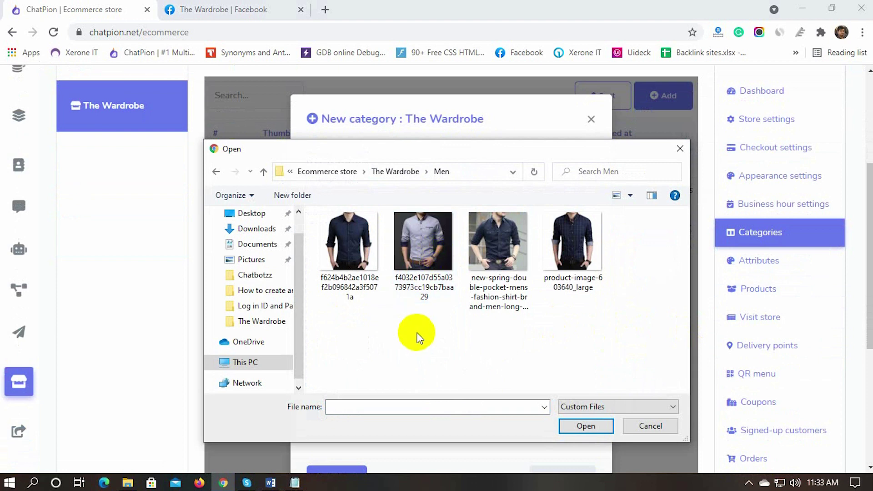
pyautogui.click(335, 255)
pyautogui.click(585, 426)
pyautogui.scroll(-3, 471, 362)
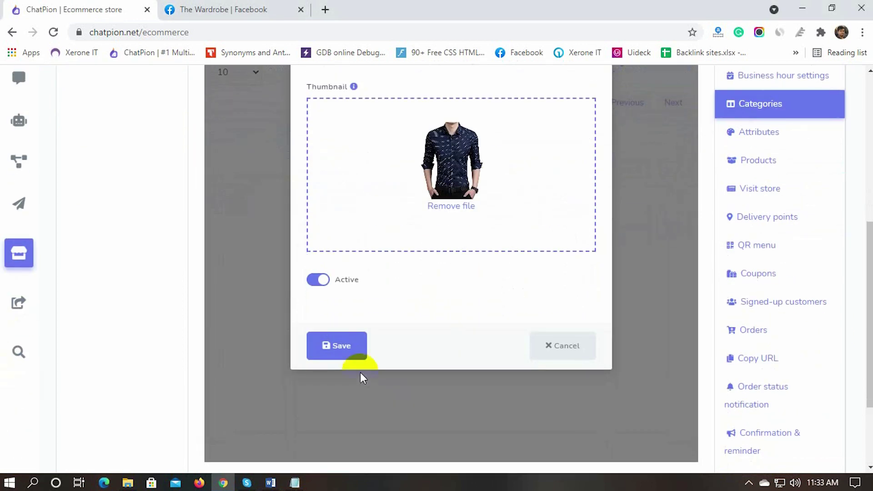
pyautogui.click(341, 351)
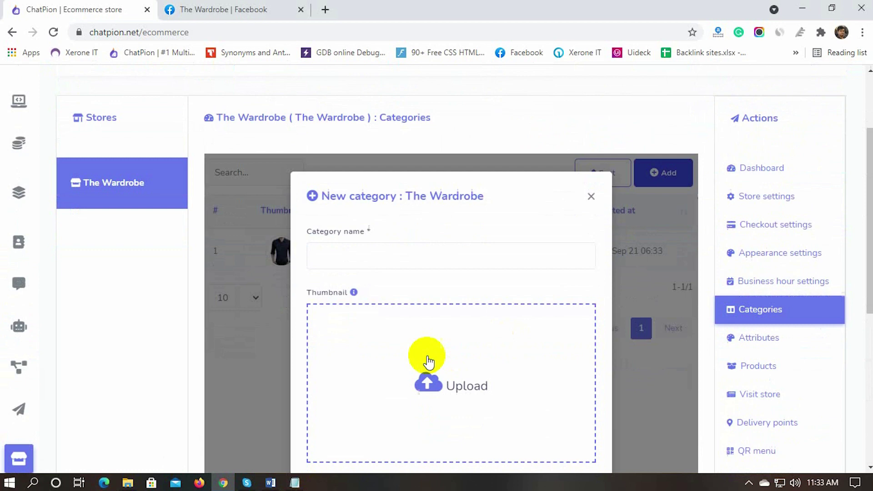
# Step: Add the Women's Wear category with the teal dress image from the Women folder
pyautogui.click(352, 178)
pyautogui.write('Women')
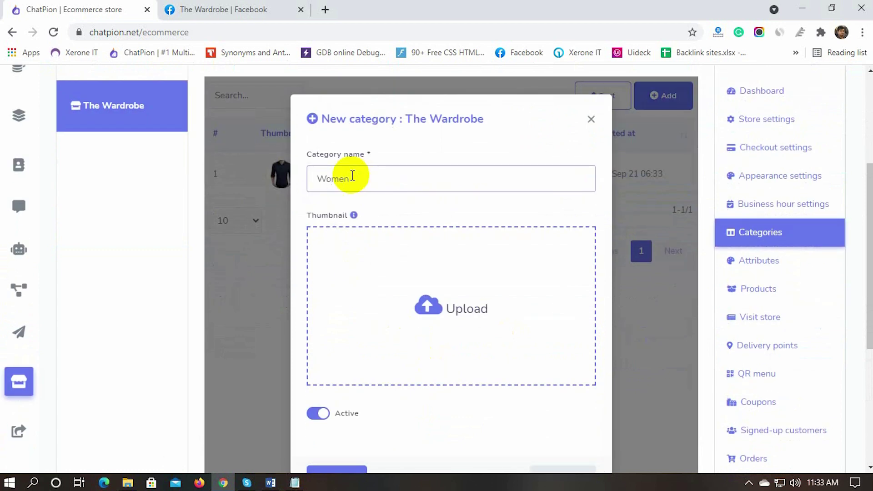
pyautogui.write("'s We")
pyautogui.scroll(-3, 370, 308)
pyautogui.click(423, 205)
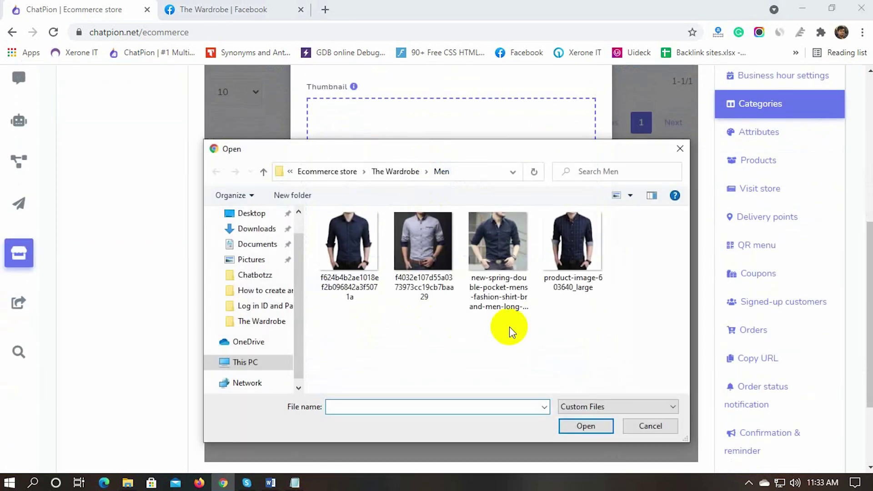
pyautogui.hotkey('alt', 'Up')
pyautogui.doubleClick(566, 255)
pyautogui.doubleClick(639, 279)
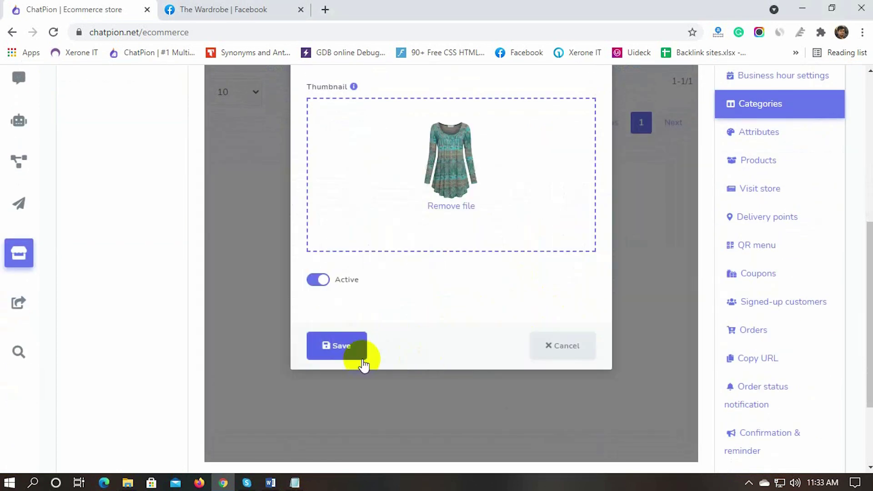
pyautogui.click(364, 363)
# Step: Add the Kids Wear category with the black dress image from the Kids folder
pyautogui.click(366, 179)
pyautogui.write('Kids')
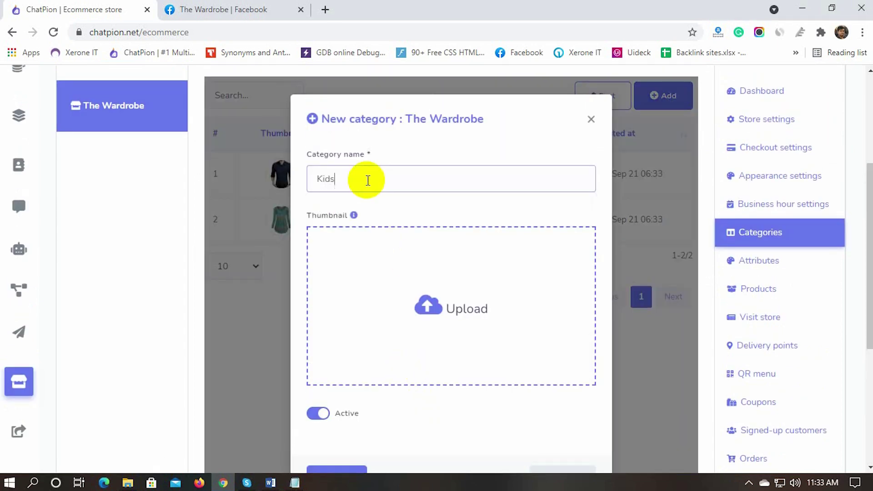
pyautogui.write(' Wear')
pyautogui.click(381, 279)
pyautogui.hotkey('alt', 'Up')
pyautogui.doubleClick(353, 252)
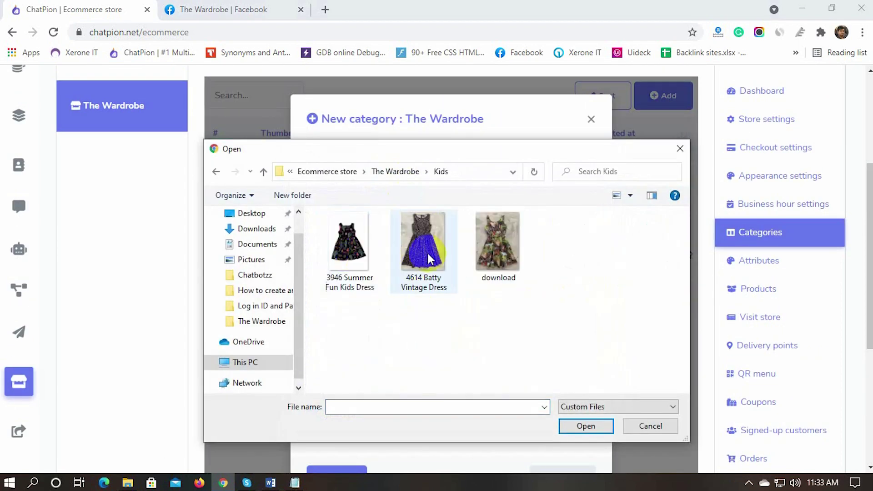
pyautogui.doubleClick(350, 252)
pyautogui.scroll(-4, 393, 359)
pyautogui.click(380, 364)
pyautogui.scroll(5, 403, 380)
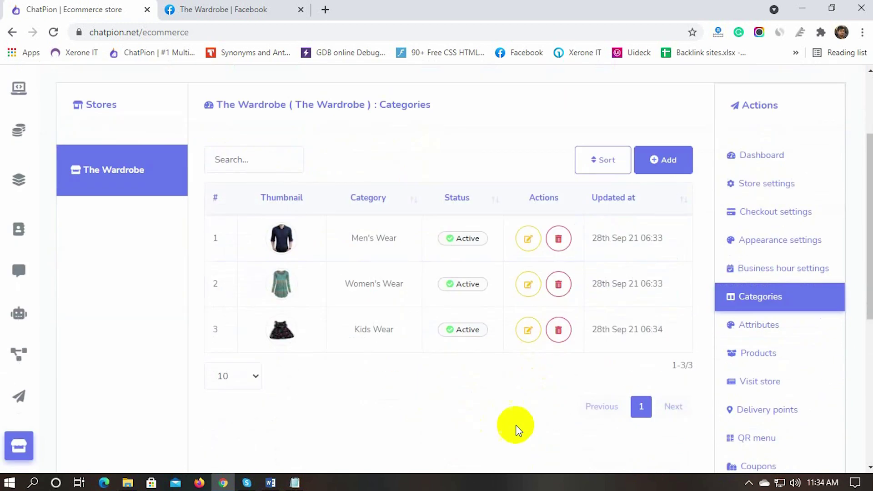
pyautogui.click(757, 325)
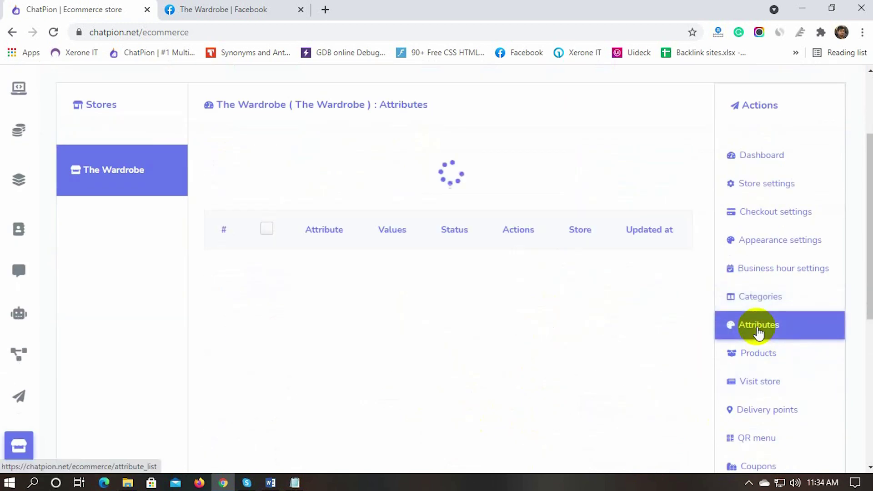
# Step: Create a Size attribute with values Small, Medium, Large, XL and XXL
pyautogui.scroll(2, 374, 351)
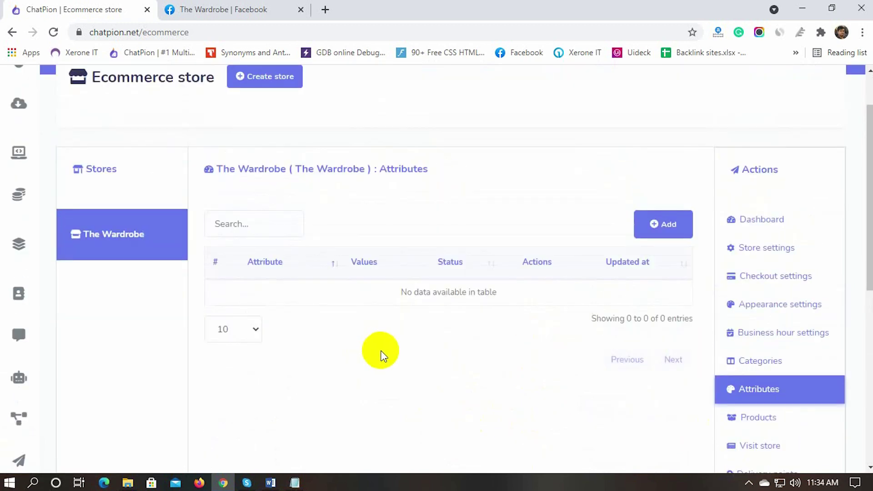
pyautogui.click(663, 225)
pyautogui.scroll(-2, 401, 272)
pyautogui.click(343, 306)
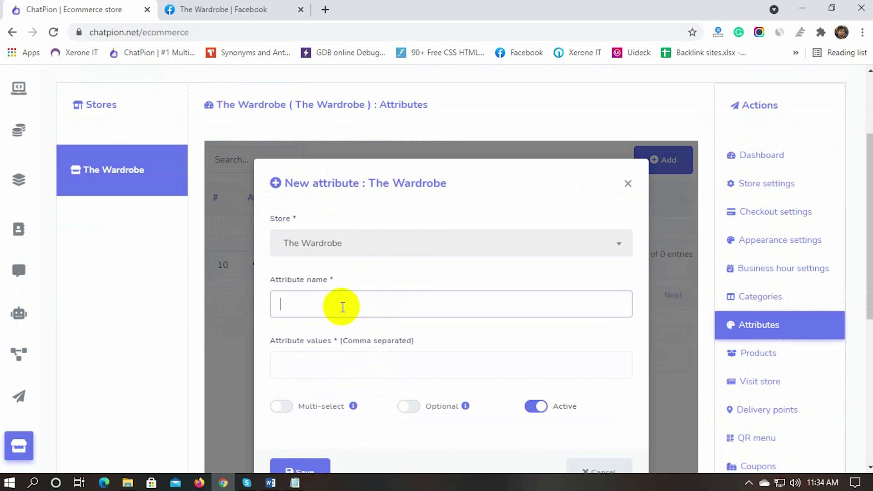
pyautogui.write('Size')
pyautogui.scroll(-1, 343, 306)
pyautogui.click(342, 299)
pyautogui.write('S')
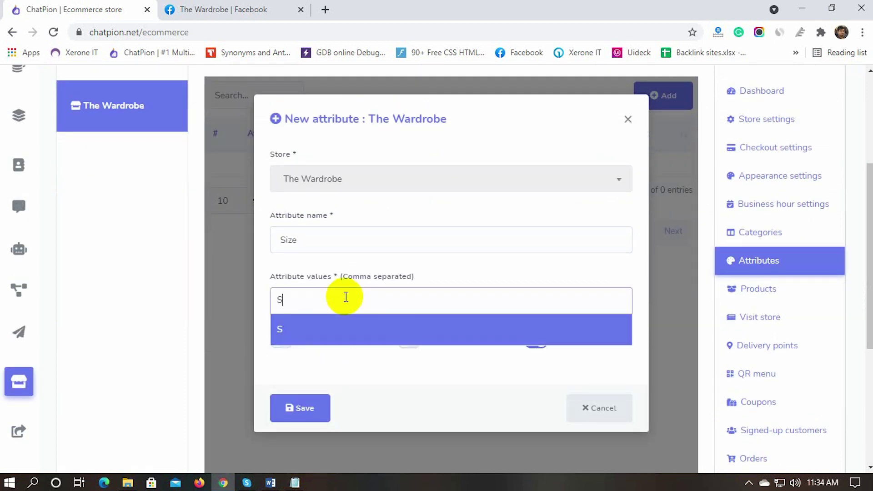
pyautogui.write('mall,Medium,La')
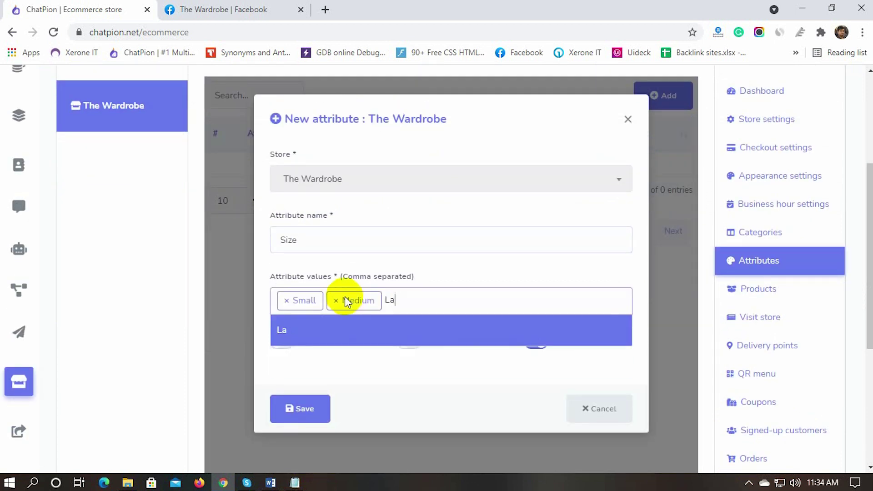
pyautogui.write('rge,XL,XXL,')
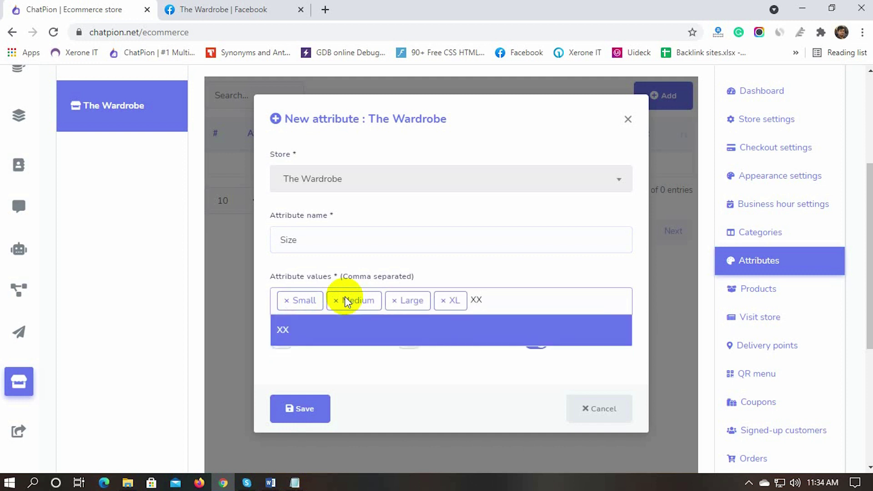
pyautogui.scroll(-2, 383, 310)
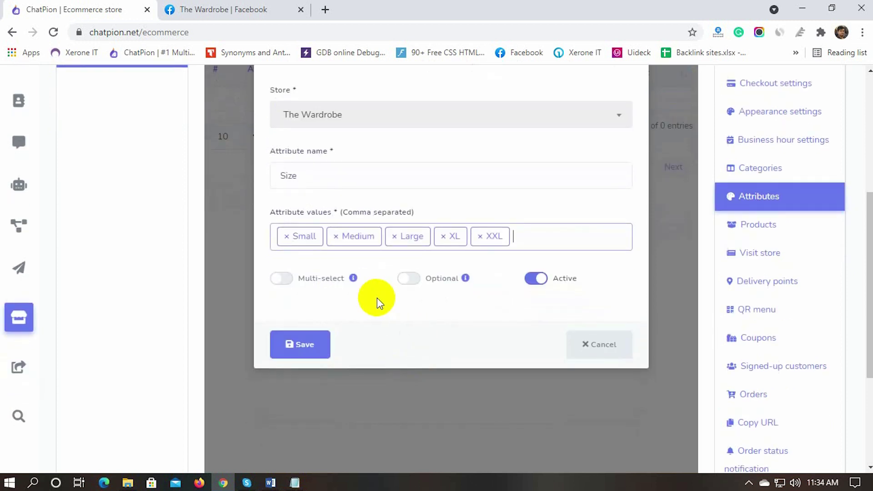
pyautogui.click(451, 280)
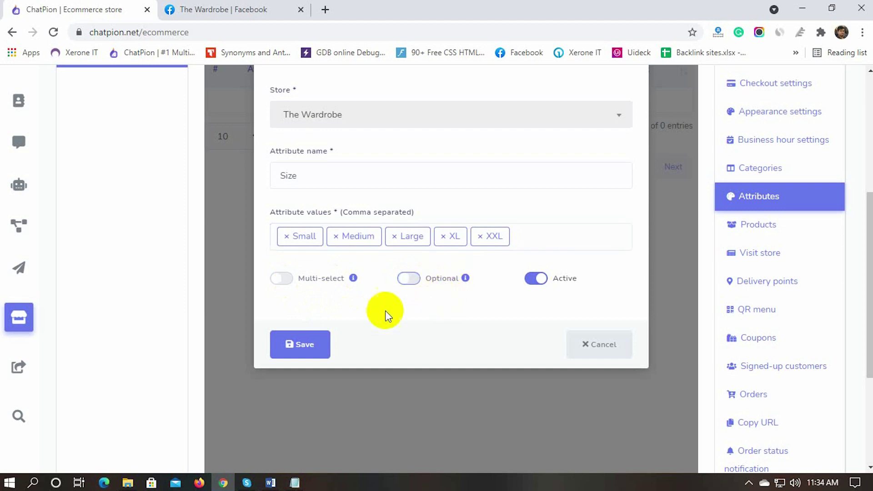
pyautogui.click(307, 345)
# Step: Create a Color attribute with values Red, Green and Yellow
pyautogui.click(669, 162)
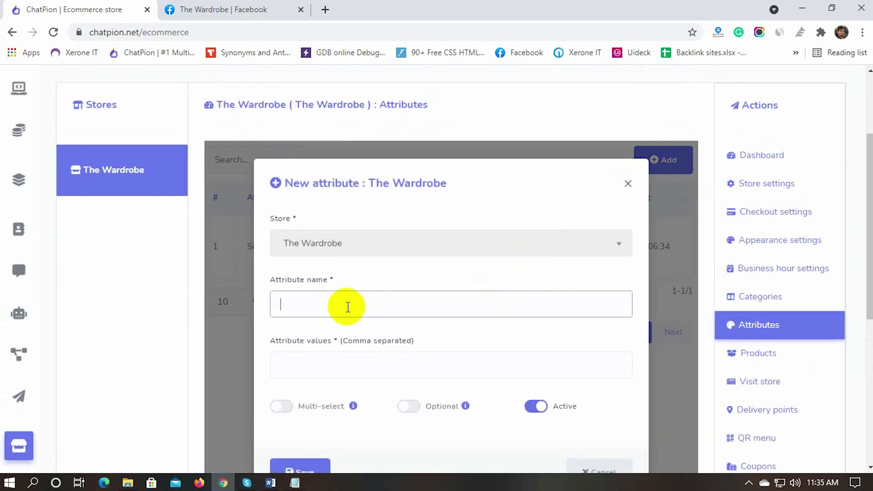
pyautogui.write('Color')
pyautogui.click(327, 367)
pyautogui.write('Red')
pyautogui.press('Return')
pyautogui.write('G')
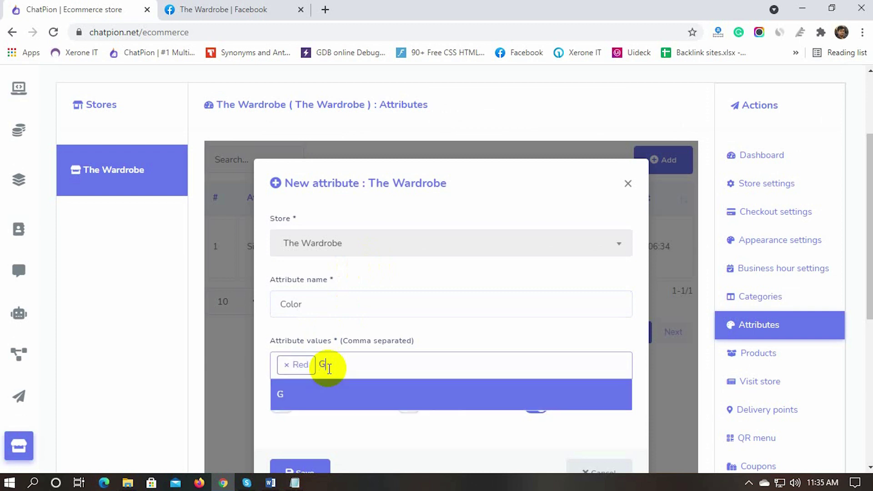
pyautogui.write('reen')
pyautogui.press('Return')
pyautogui.write('Yellow')
pyautogui.press('Return')
pyautogui.scroll(-1, 335, 368)
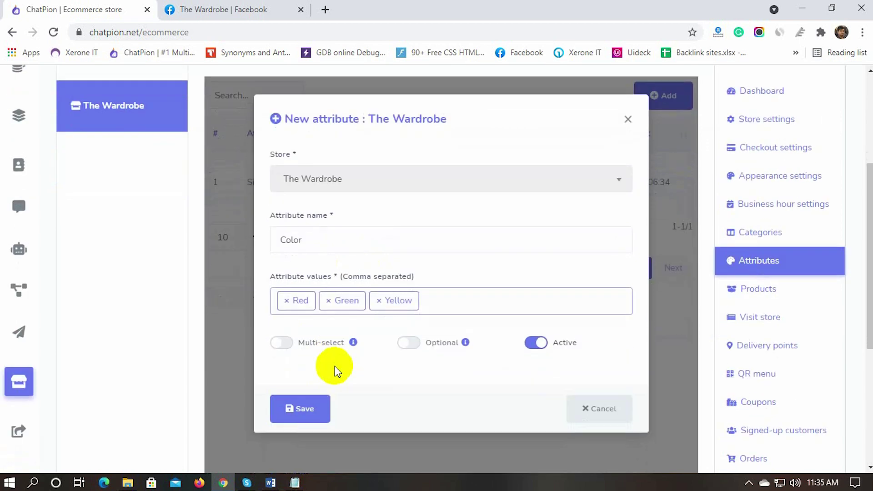
pyautogui.scroll(-1, 384, 353)
pyautogui.click(318, 356)
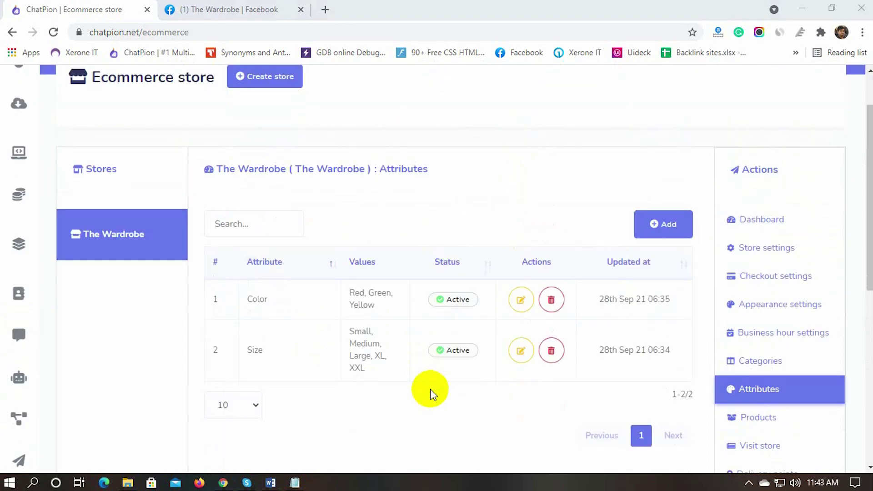
pyautogui.scroll(-2, 431, 391)
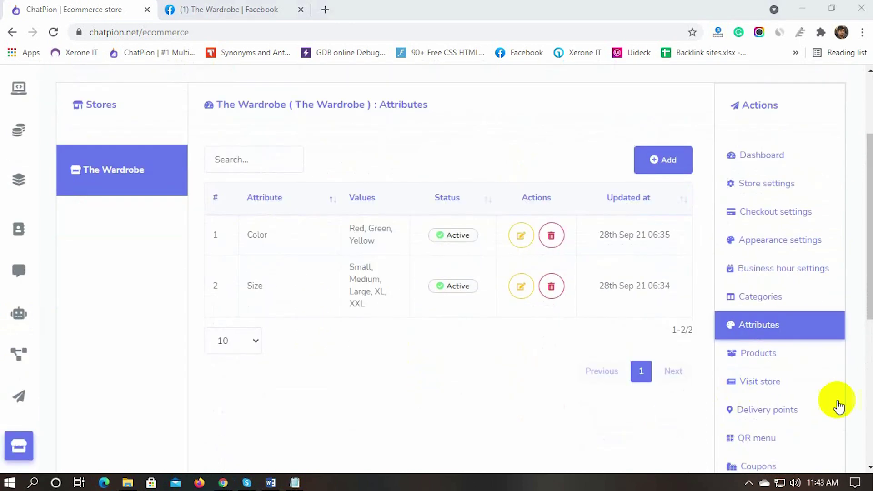
pyautogui.click(759, 355)
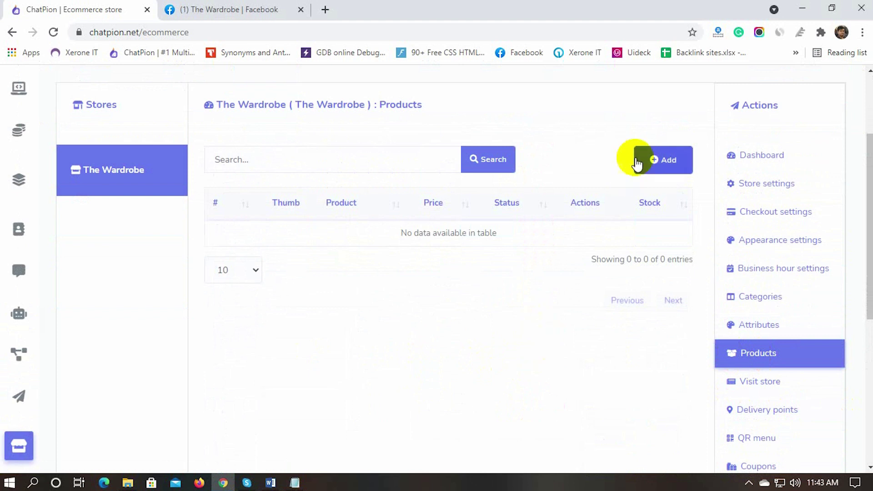
# Step: Add a new product named Casual Tops for Women, original price 30, sell price 25
pyautogui.click(665, 160)
pyautogui.click(273, 174)
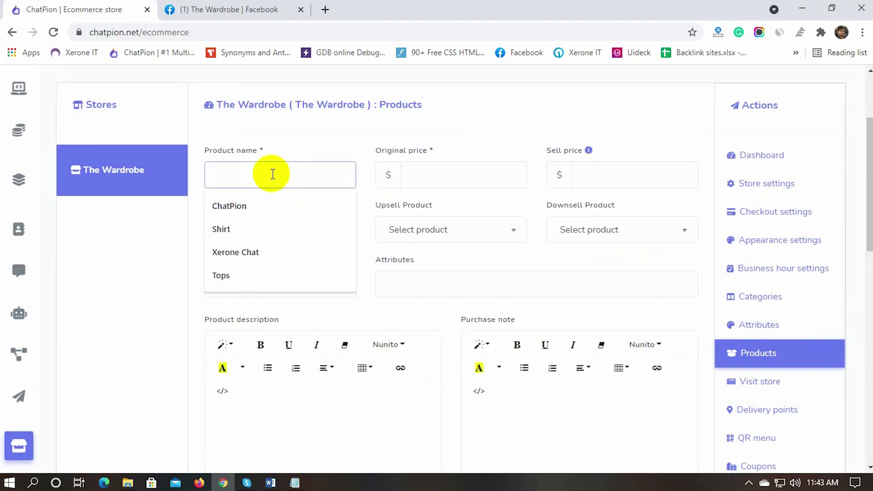
pyautogui.write('Casual Tops for Women')
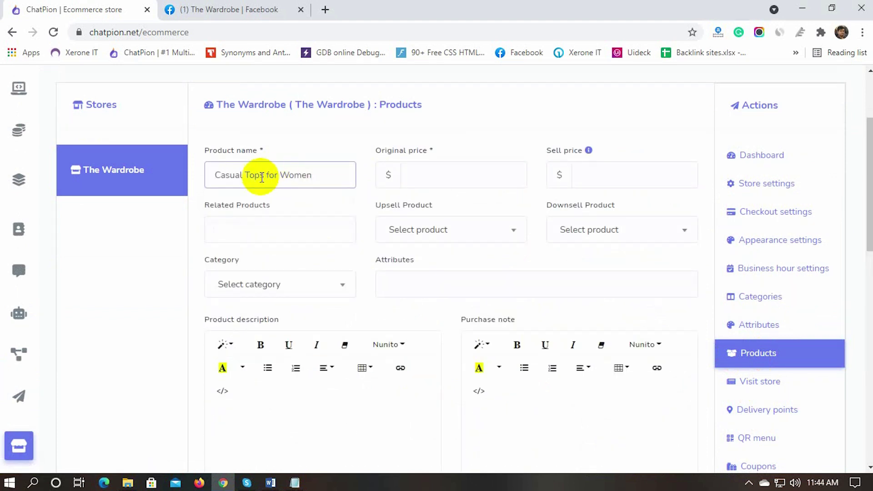
pyautogui.click(426, 173)
pyautogui.write('30')
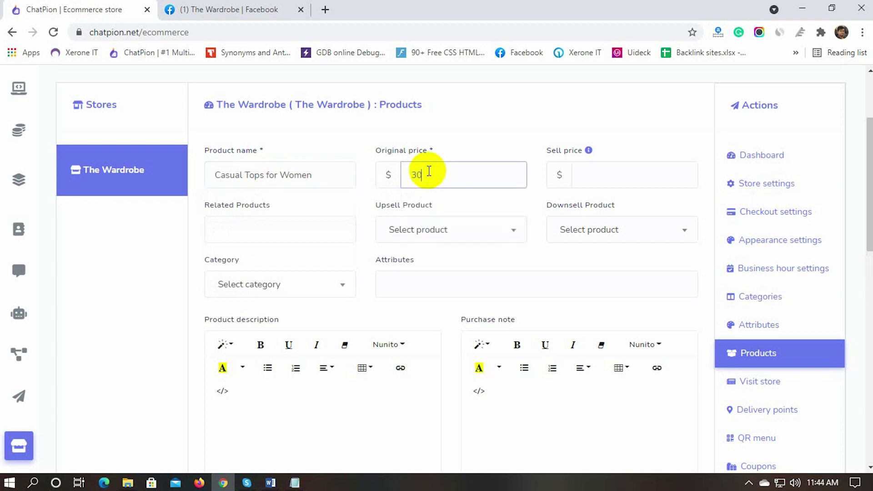
pyautogui.click(592, 174)
pyautogui.write('25')
pyautogui.click(164, 272)
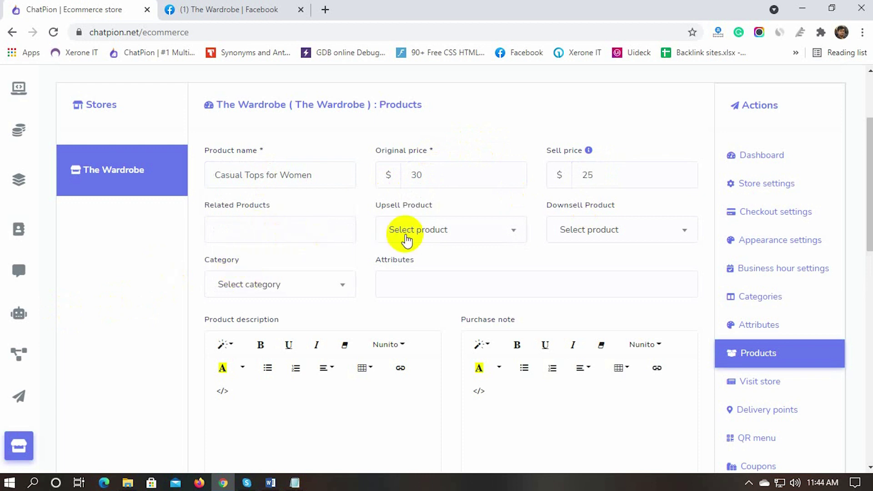
# Step: Put the product in the Women's Wear category and give it the Size attribute
pyautogui.click(284, 236)
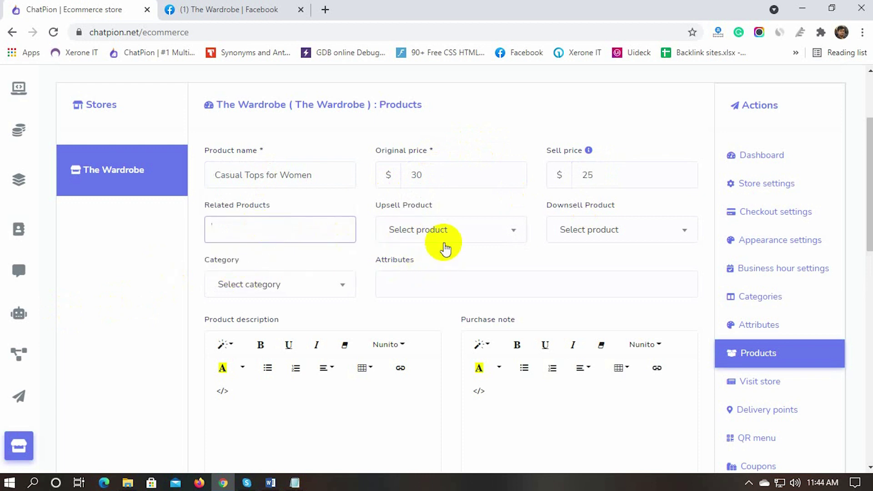
pyautogui.scroll(-1, 479, 255)
pyautogui.scroll(-4, 478, 252)
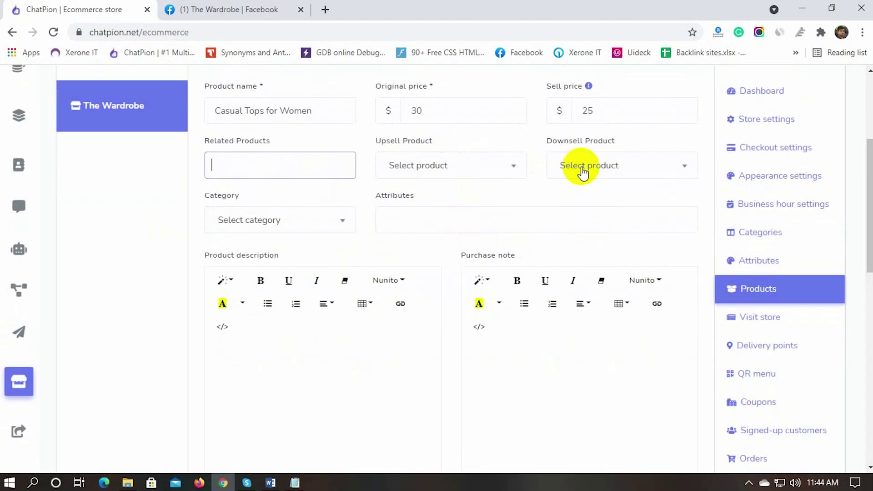
pyautogui.click(274, 222)
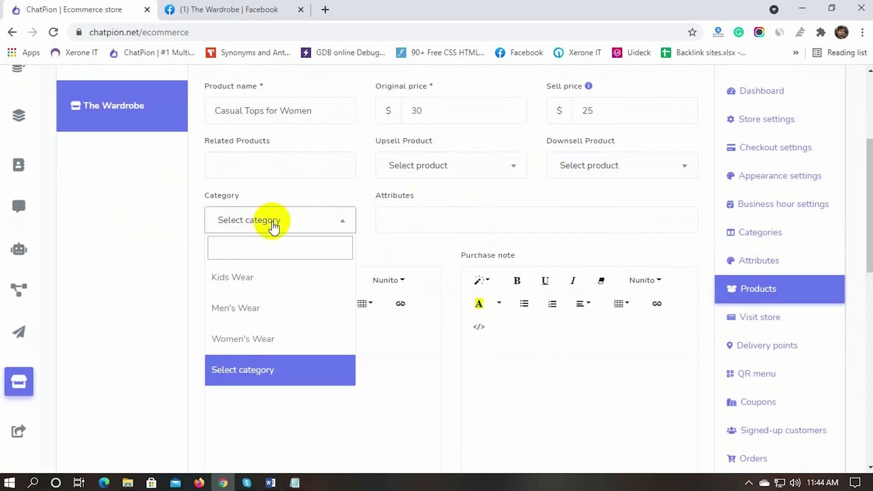
pyautogui.click(256, 345)
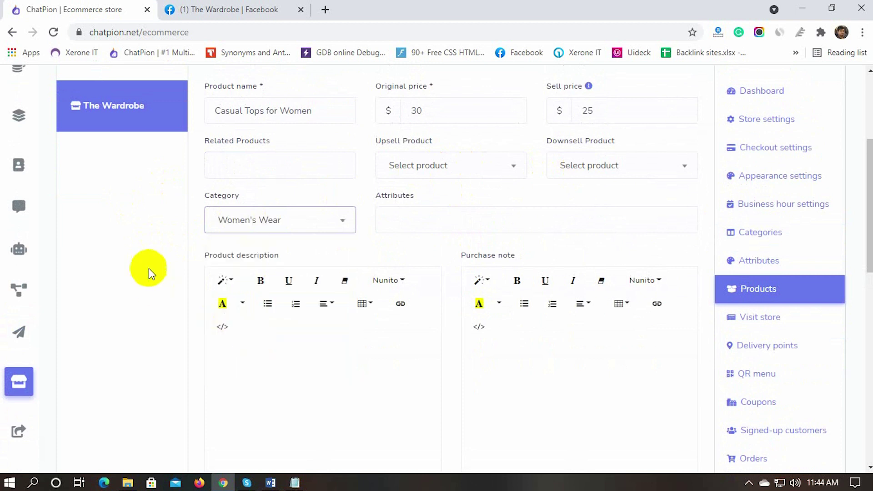
pyautogui.click(409, 230)
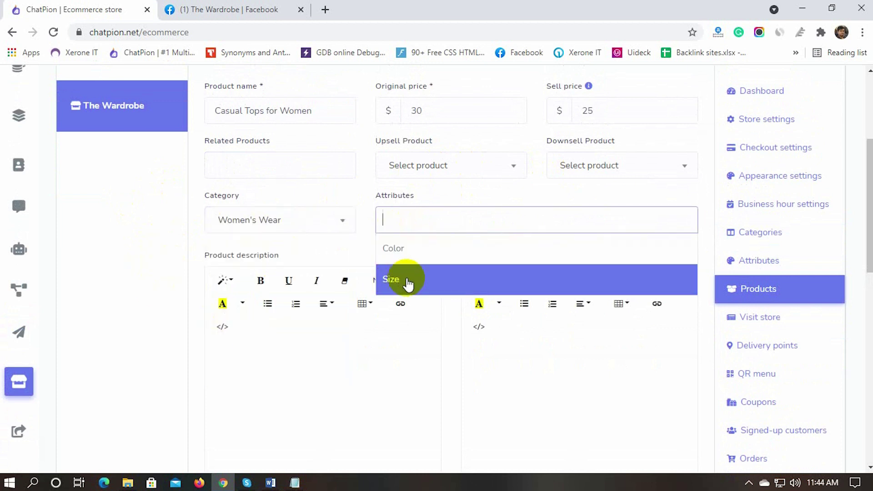
pyautogui.click(404, 281)
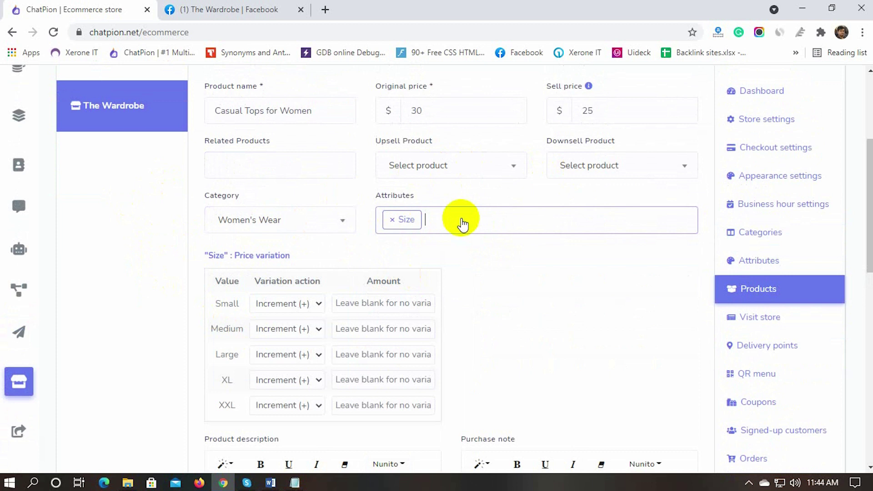
# Step: Add the Size attribute, with XXL adding $5 to the price
pyautogui.scroll(-1, 195, 287)
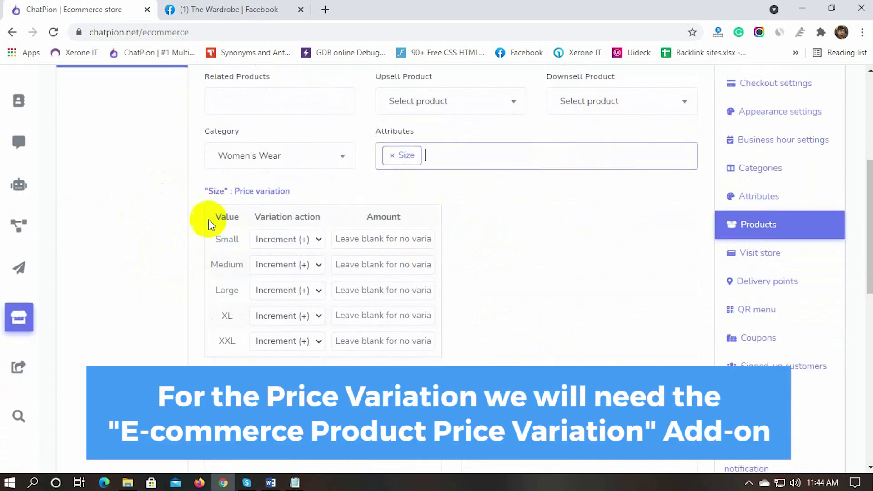
pyautogui.click(228, 190)
pyautogui.moveTo(289, 191); pyautogui.dragTo(204, 192)
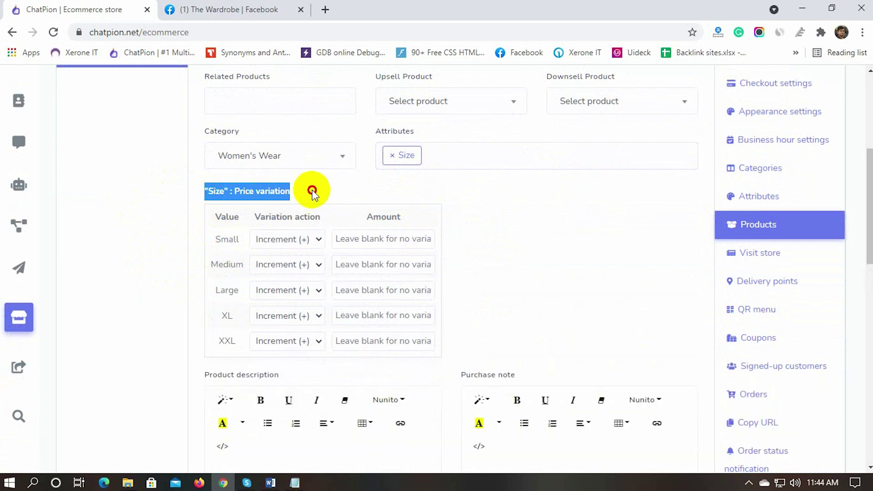
pyautogui.click(238, 189)
pyautogui.click(351, 346)
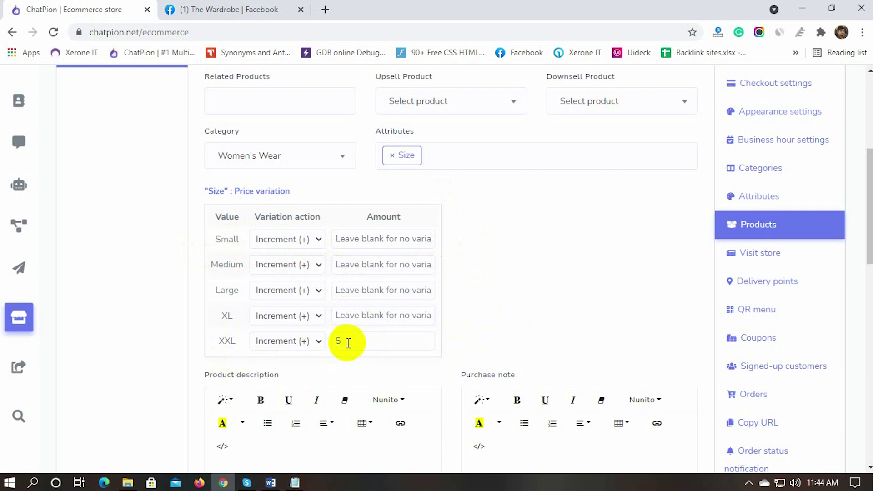
pyautogui.scroll(-5, 179, 317)
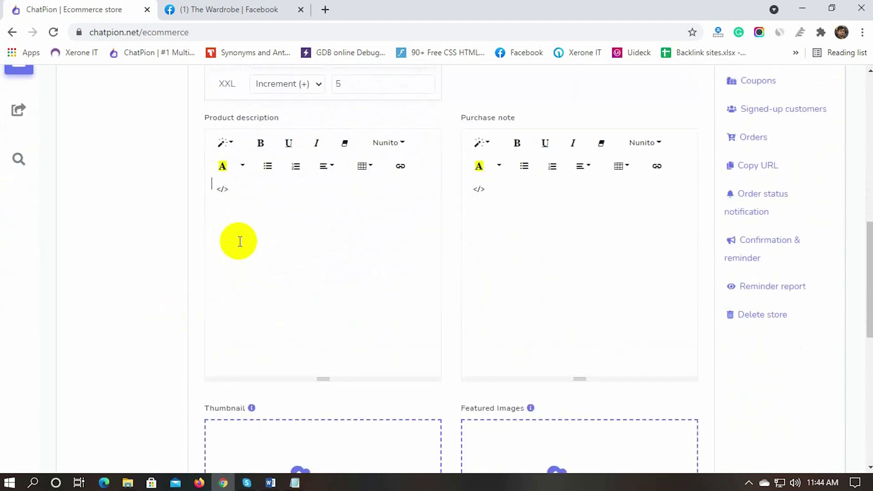
pyautogui.scroll(3, 232, 254)
# Step: Describe the product as 'Casual Womens top.' and start choosing a thumbnail image
pyautogui.click(245, 308)
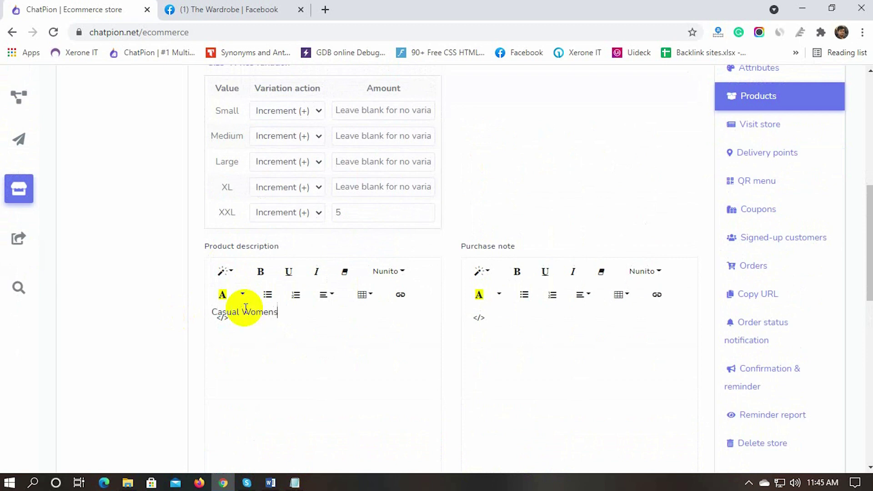
pyautogui.scroll(-8, 503, 279)
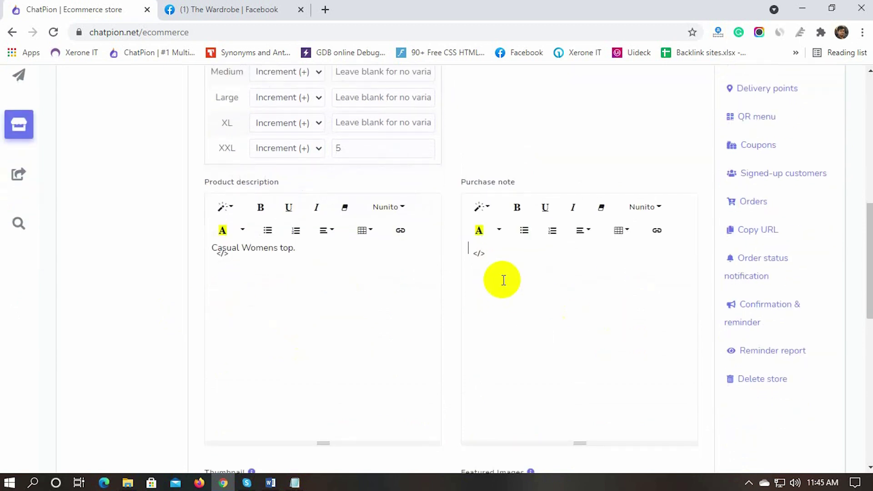
pyautogui.click(332, 227)
# Step: From the Women folder, use image 1 as the thumbnail and images 1–3 as featured images
pyautogui.click(391, 172)
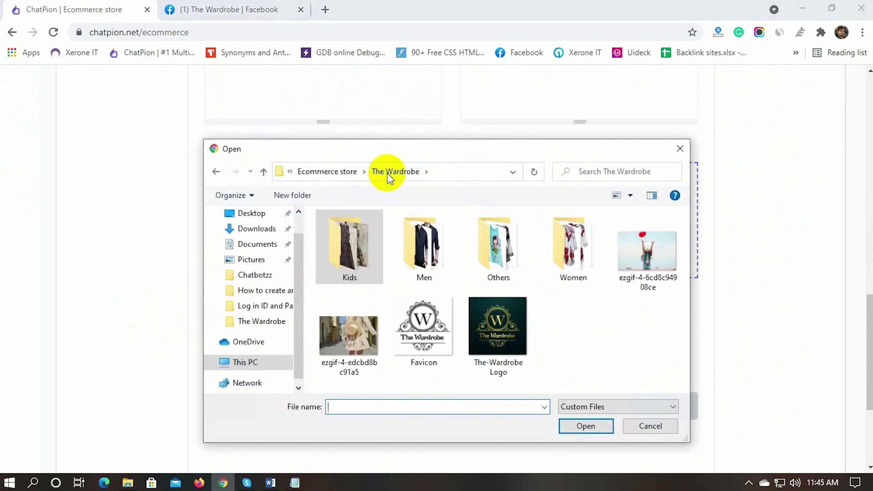
pyautogui.click(554, 259)
pyautogui.doubleClick(553, 258)
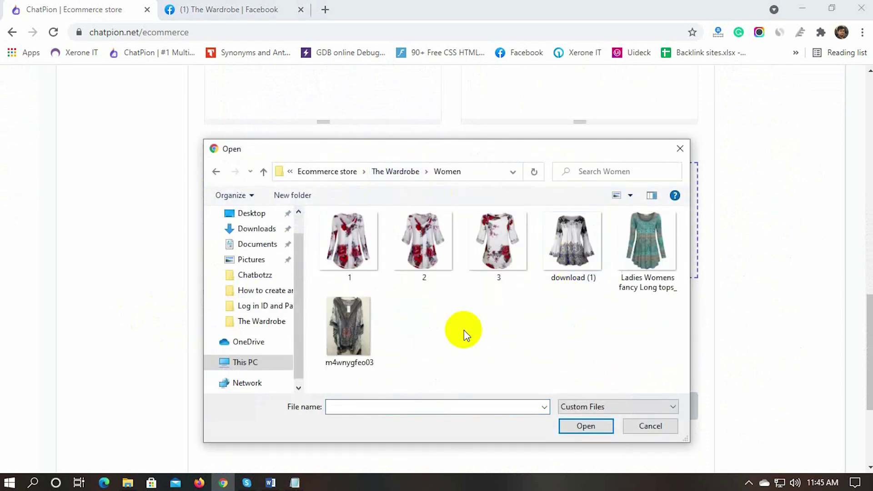
pyautogui.click(349, 241)
pyautogui.click(578, 426)
pyautogui.click(584, 224)
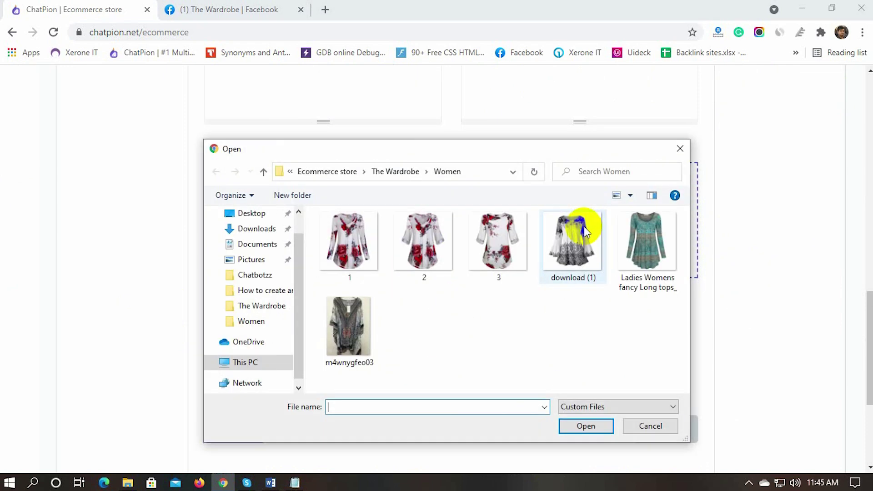
pyautogui.moveTo(328, 298); pyautogui.dragTo(512, 228)
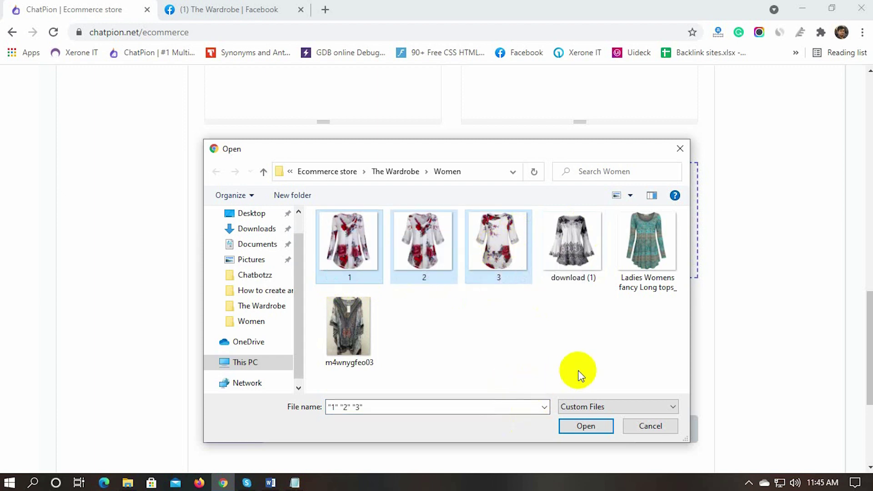
pyautogui.click(586, 426)
# Step: Set stock to 80, block out-of-stock purchases, mark it featured, and save the product
pyautogui.scroll(-2, 460, 359)
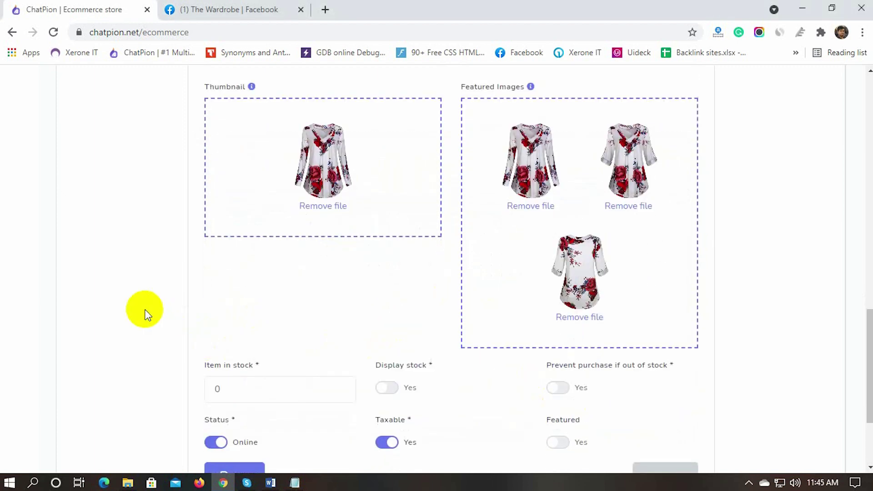
pyautogui.scroll(-1, 145, 314)
pyautogui.doubleClick(215, 324)
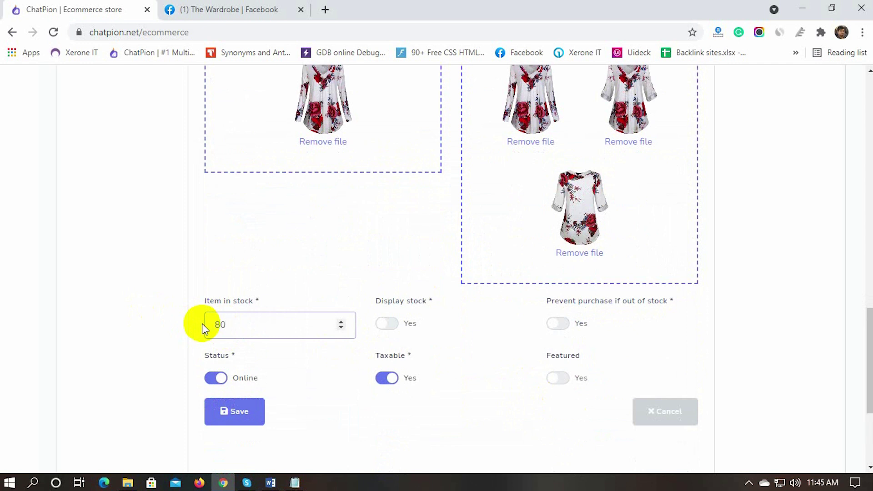
pyautogui.click(387, 323)
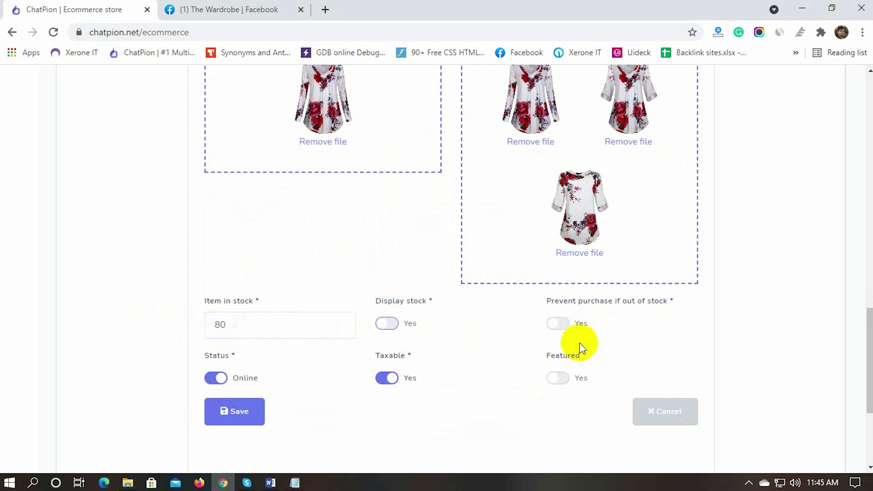
pyautogui.click(561, 324)
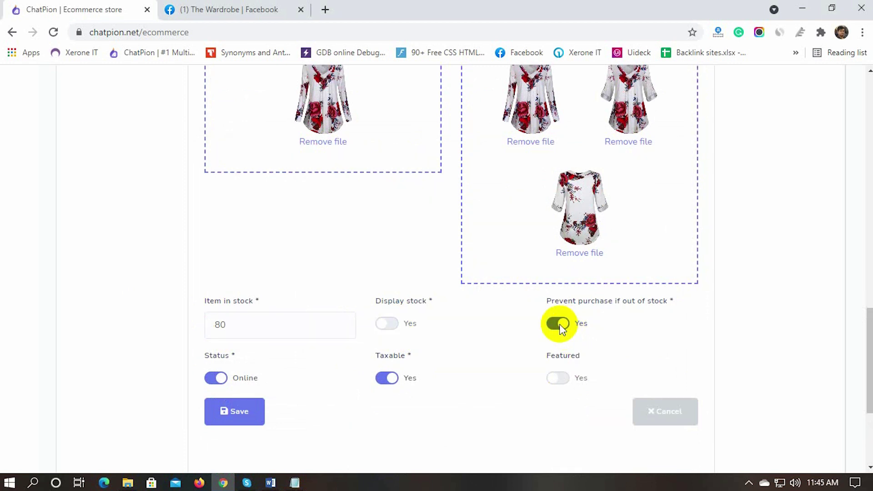
pyautogui.scroll(-1, 139, 353)
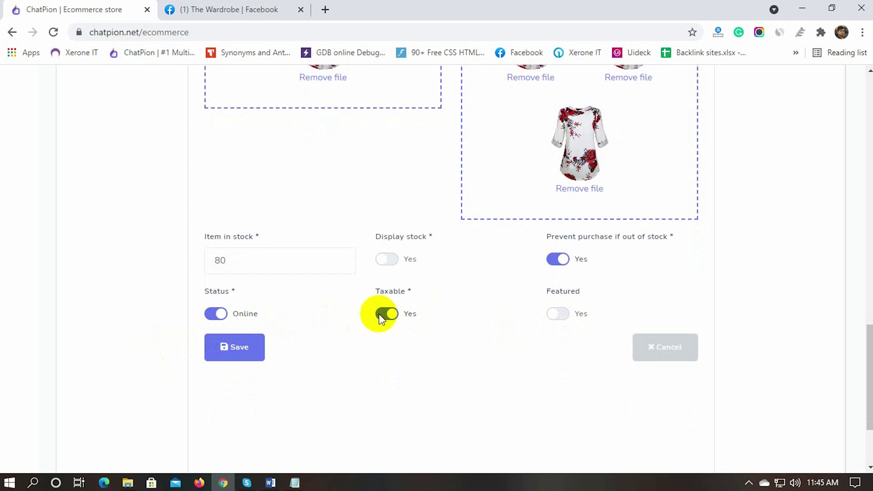
pyautogui.click(559, 315)
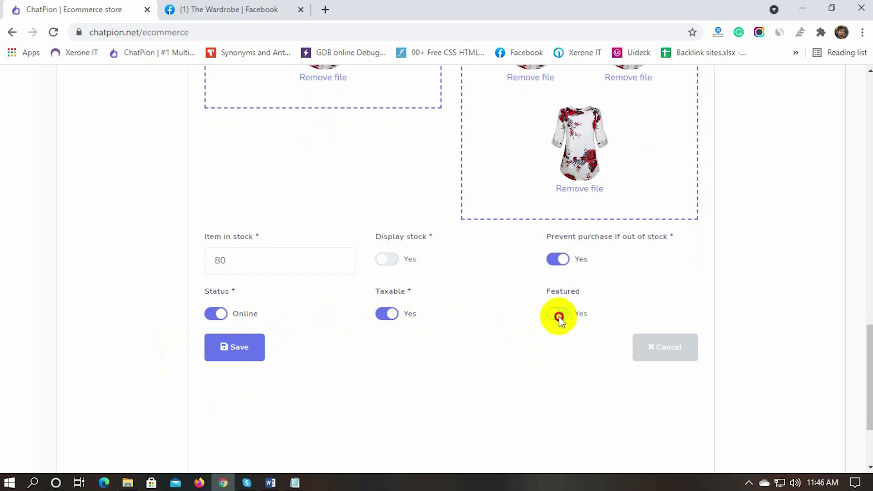
pyautogui.click(235, 348)
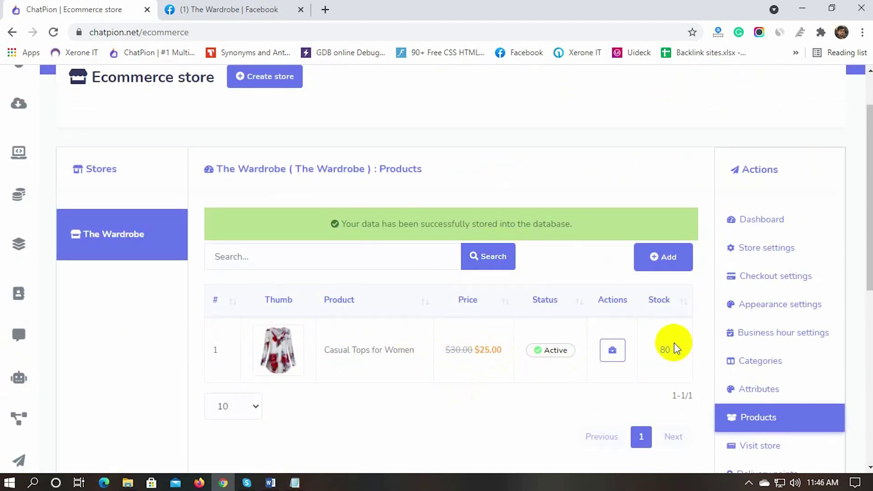
# Step: Start a new product named Full Sleeve Black Shirt with original price 25
pyautogui.click(664, 258)
pyautogui.click(255, 237)
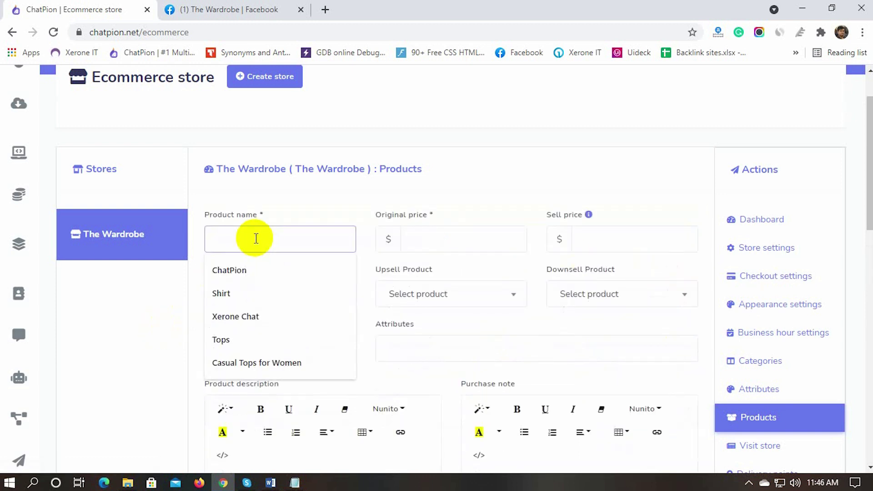
pyautogui.write('Full Sleeve Black Shirt')
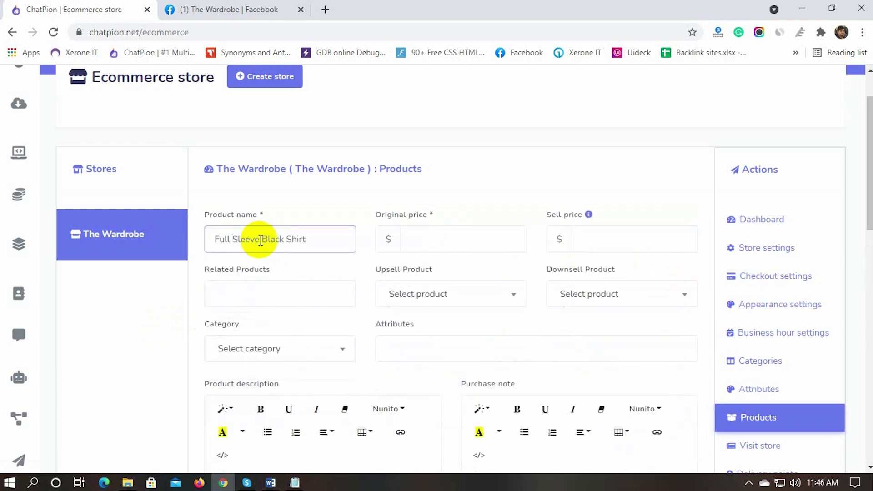
pyautogui.click(422, 244)
pyautogui.write('25')
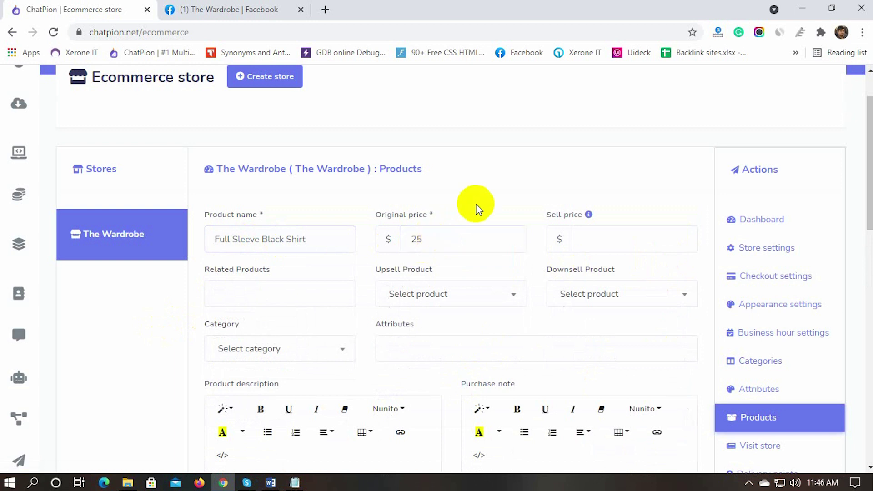
# Step: Link Casual Tops for Women as the shirt's upsell and downsell product
pyautogui.scroll(-1, 306, 259)
pyautogui.click(246, 233)
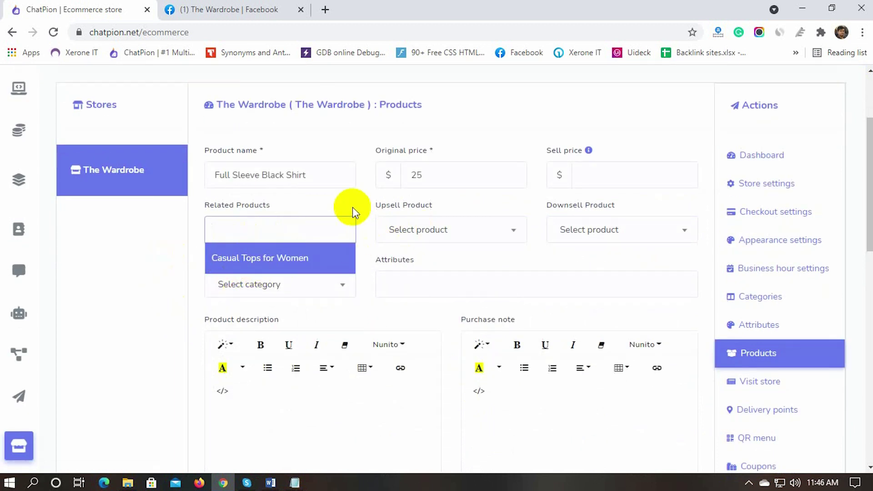
pyautogui.click(438, 232)
pyautogui.click(400, 287)
pyautogui.click(613, 236)
pyautogui.click(573, 273)
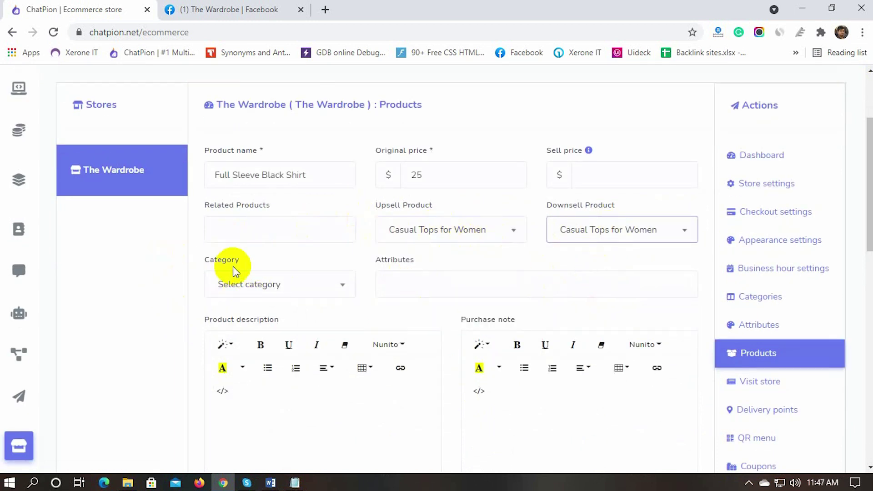
# Step: Put the shirt in the Men's Wear category and add the Size attribute
pyautogui.scroll(-1, 234, 263)
pyautogui.click(276, 227)
pyautogui.click(253, 308)
pyautogui.click(429, 216)
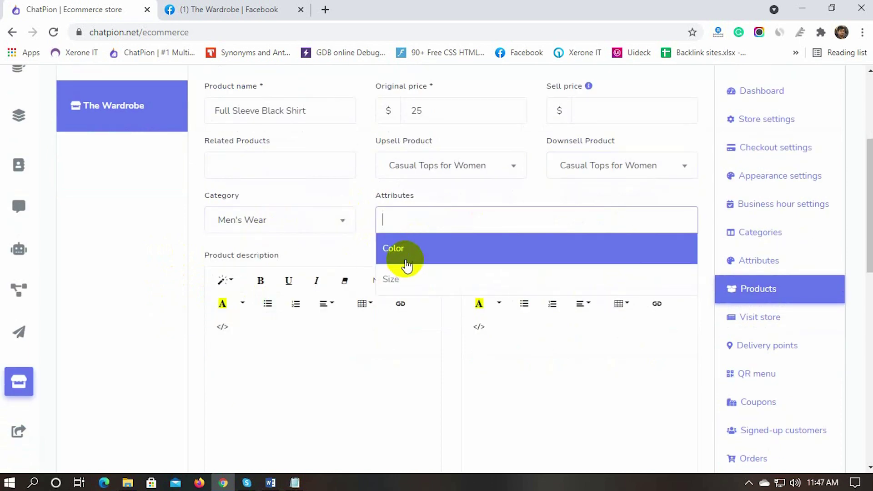
pyautogui.click(405, 261)
# Step: Use the dark shirt photo from the Men folder as the thumbnail
pyautogui.scroll(-10, 168, 303)
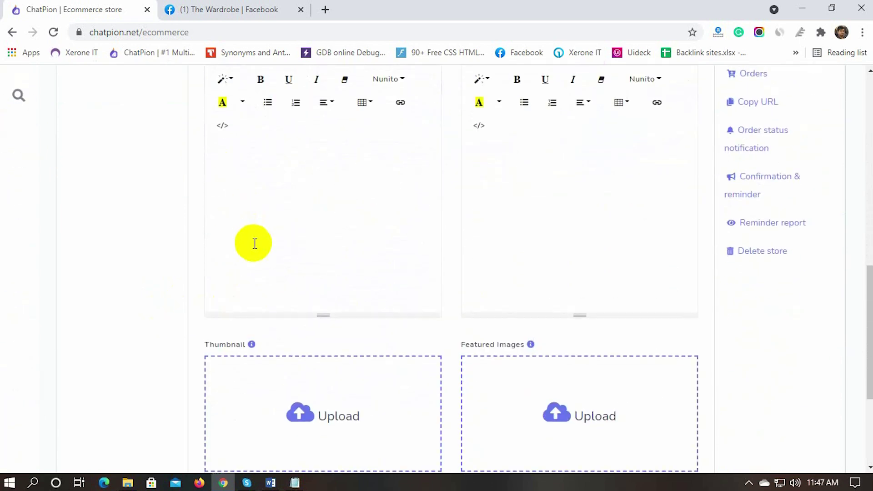
pyautogui.click(325, 354)
pyautogui.click(391, 172)
pyautogui.doubleClick(423, 244)
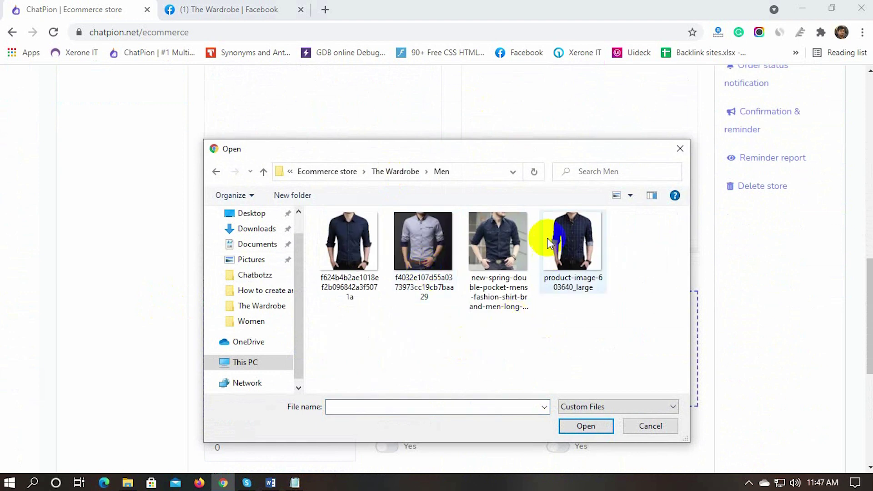
pyautogui.click(506, 244)
pyautogui.doubleClick(507, 244)
# Step: Set stock to 50, block out-of-stock purchases, and save the shirt
pyautogui.scroll(-4, 540, 331)
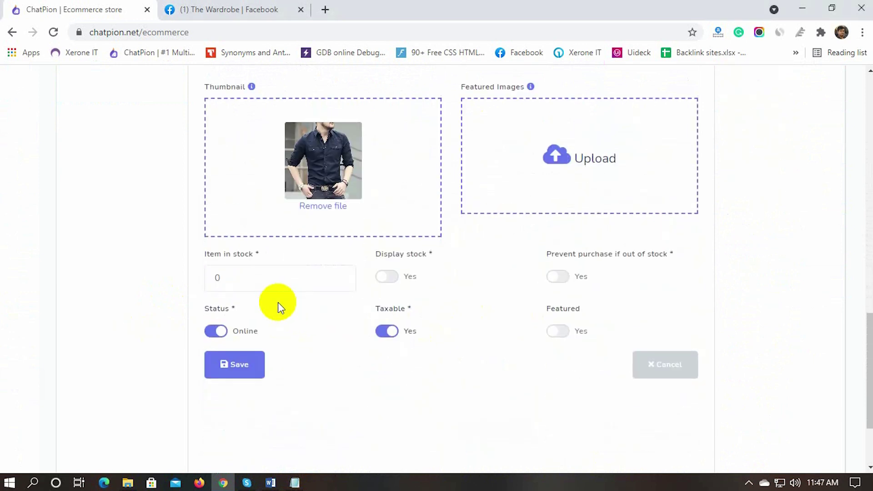
pyautogui.click(254, 287)
pyautogui.write('50')
pyautogui.click(422, 282)
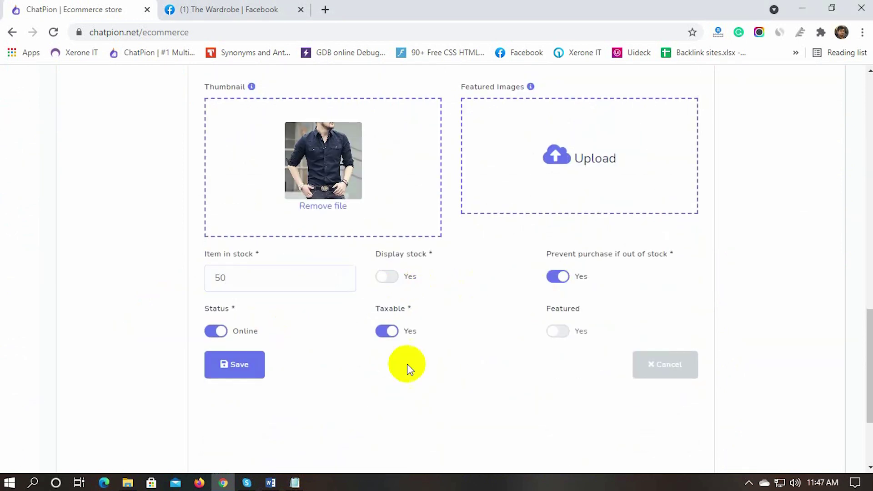
pyautogui.click(241, 366)
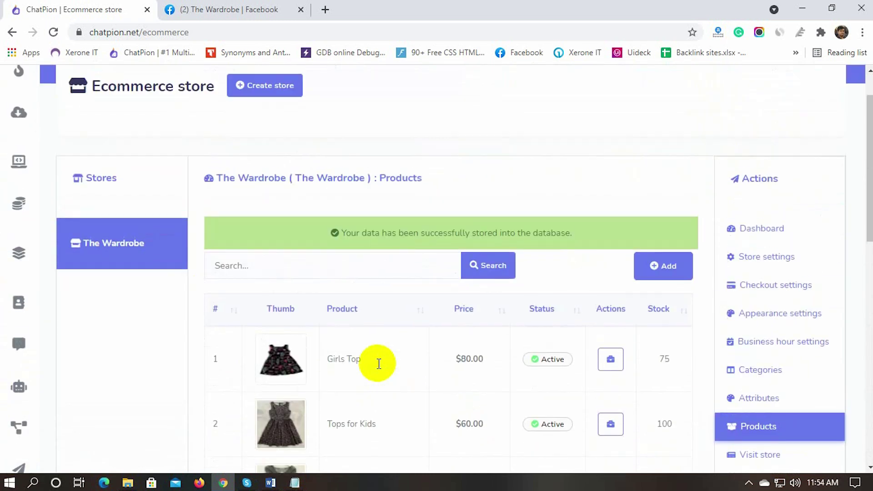
# Step: Open The Wardrobe's live storefront in a new tab
pyautogui.scroll(-3, 377, 364)
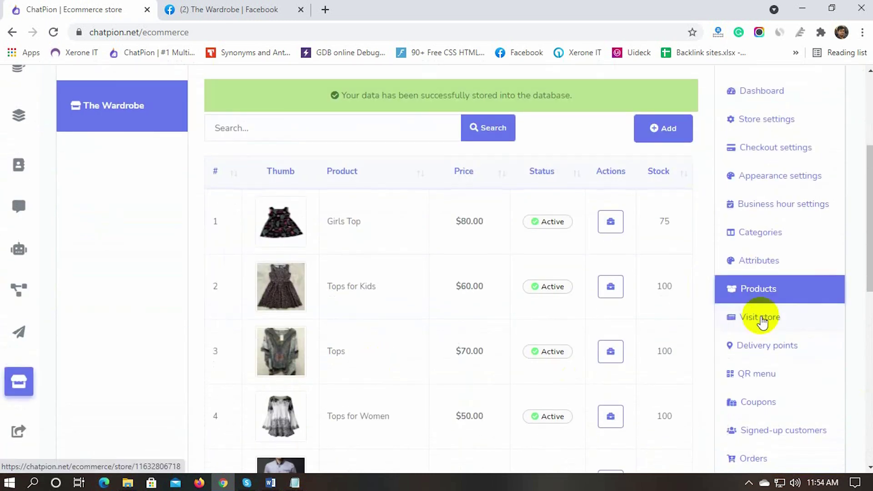
pyautogui.click(762, 319)
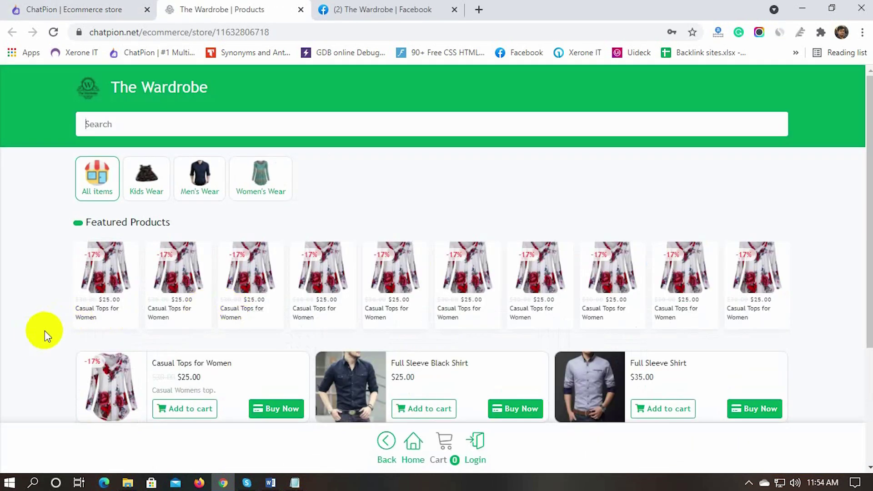
pyautogui.scroll(-3, 45, 331)
pyautogui.scroll(2, 43, 331)
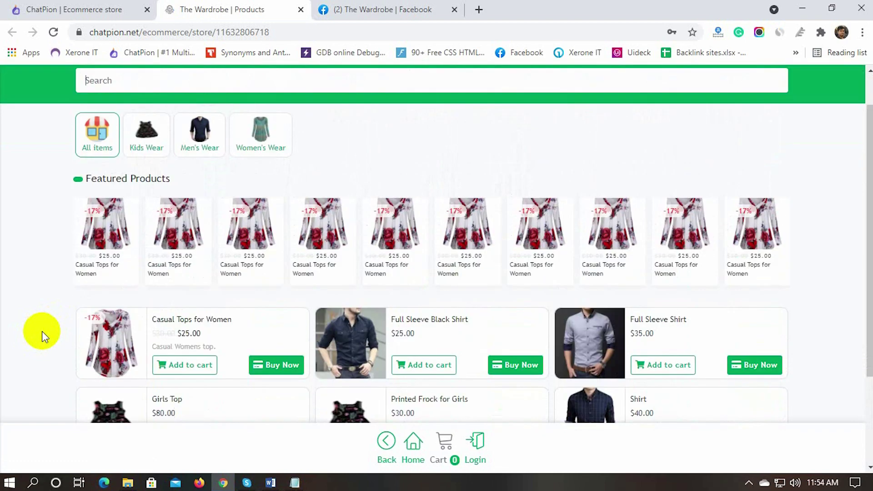
pyautogui.scroll(1, 42, 331)
# Step: Browse the Kids Wear, Men's Wear, Women's Wear and All items categories, then return to management
pyautogui.click(152, 173)
pyautogui.click(209, 180)
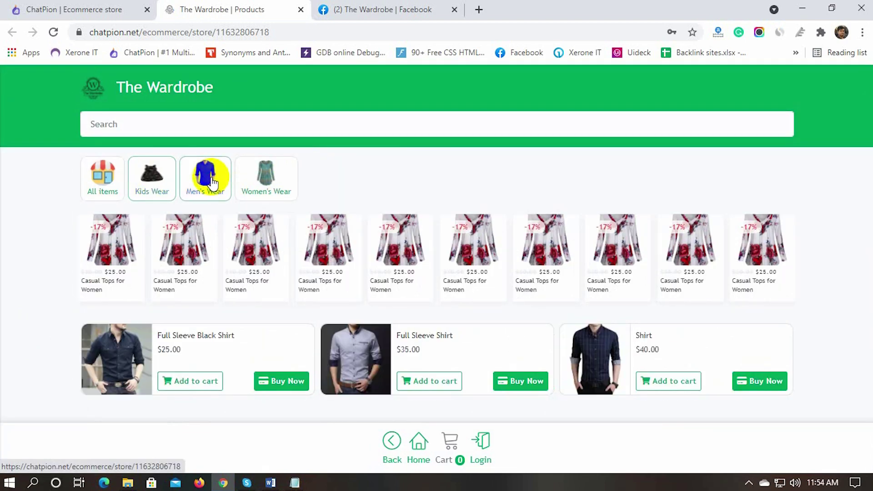
pyautogui.click(265, 178)
pyautogui.click(152, 177)
pyautogui.click(99, 181)
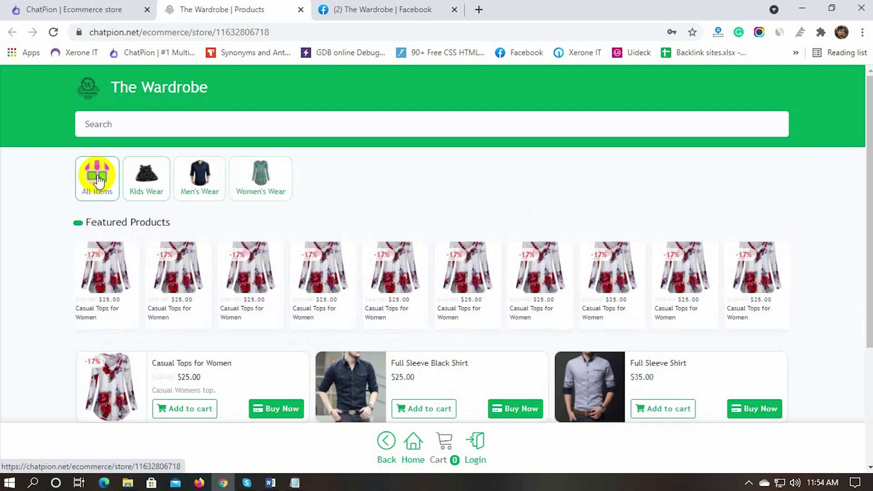
pyautogui.click(68, 9)
pyautogui.scroll(-1, 791, 364)
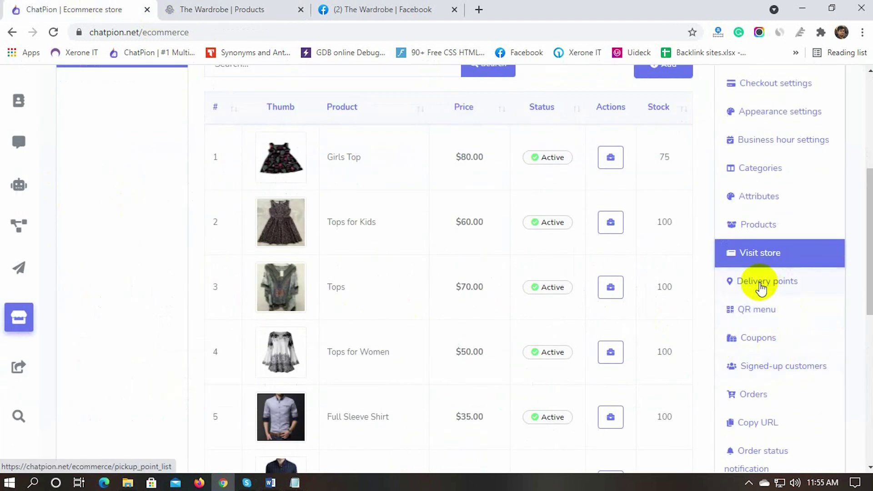
# Step: Create an active delivery point 'Store' with details 'On Store' and save it
pyautogui.click(761, 283)
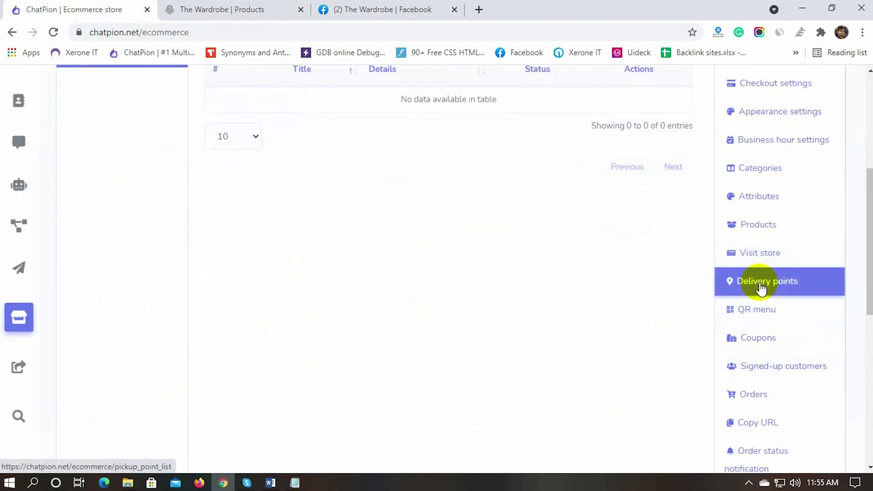
pyautogui.scroll(5, 439, 318)
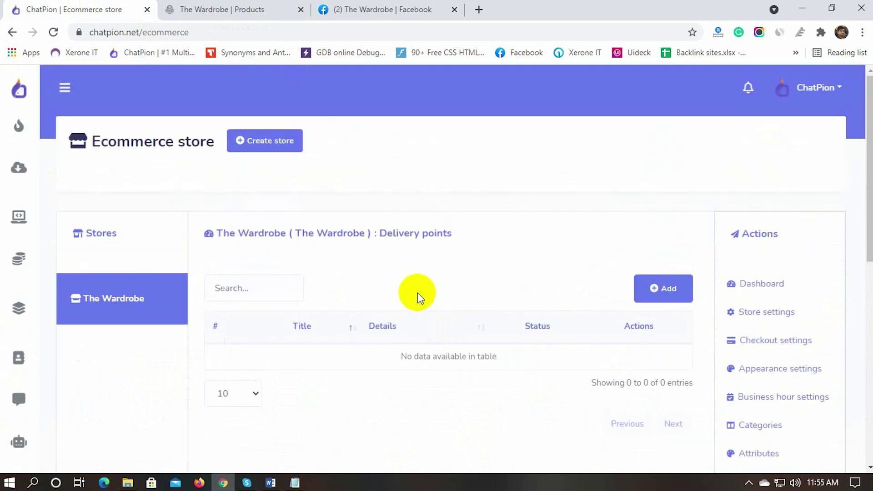
pyautogui.click(662, 291)
pyautogui.scroll(-3, 487, 292)
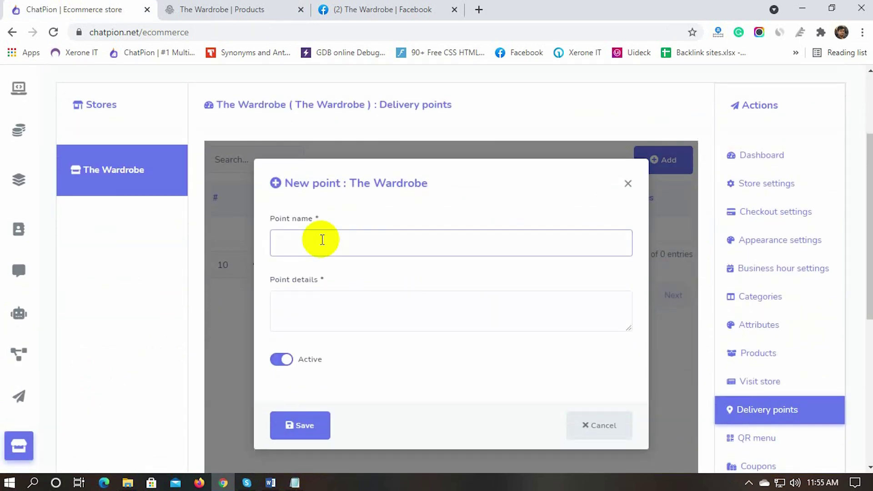
pyautogui.click(326, 305)
pyautogui.write('On Store')
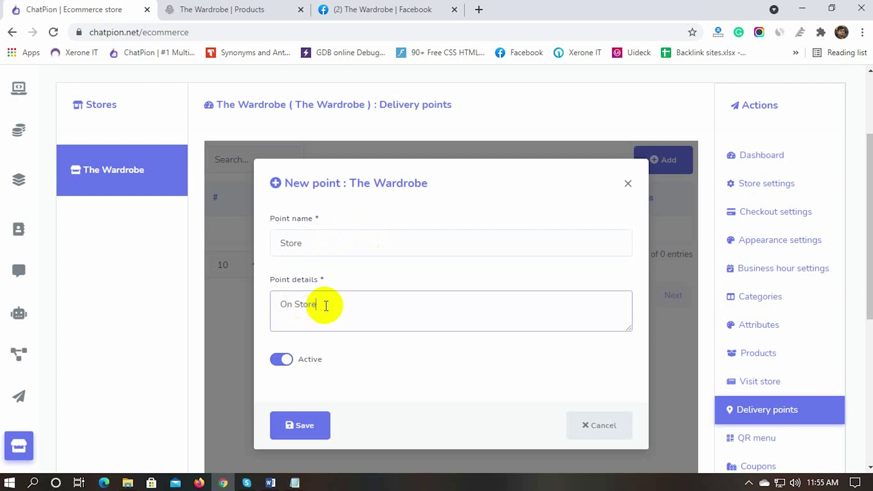
pyautogui.click(299, 425)
pyautogui.scroll(-3, 828, 370)
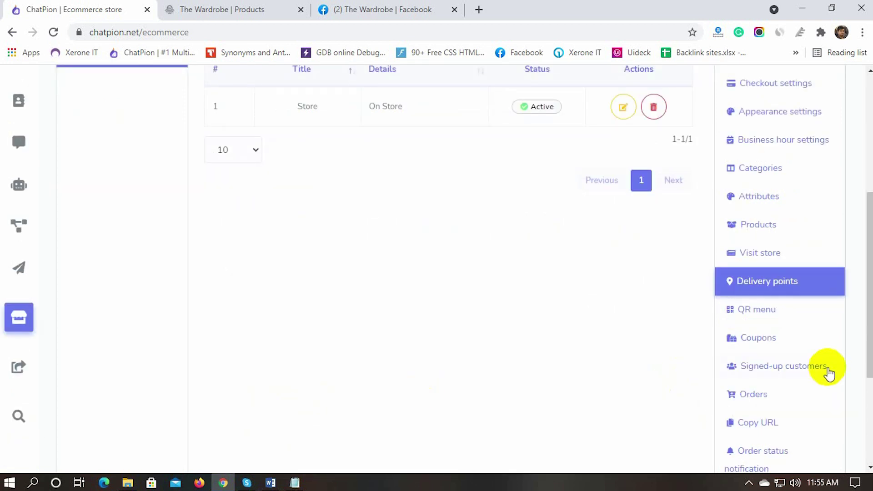
# Step: Review the Messenger QR code and Outside qr code panels, then go to the Coupons page
pyautogui.click(755, 314)
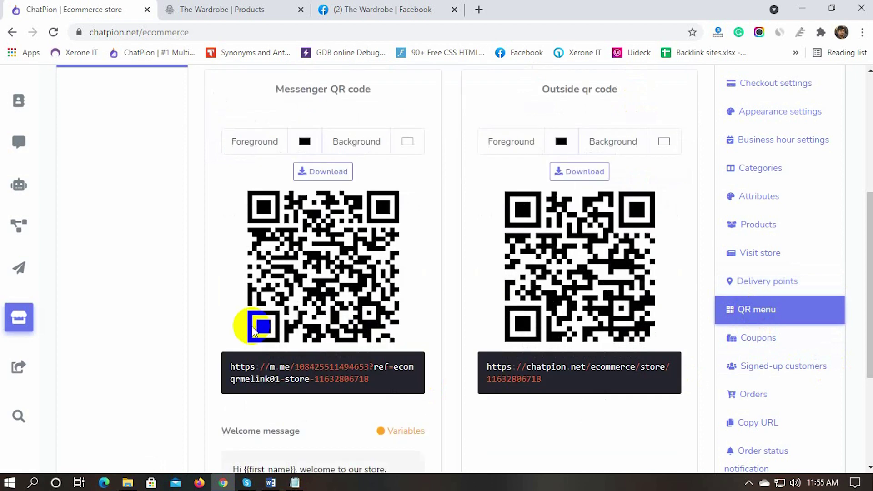
pyautogui.scroll(1, 251, 184)
pyautogui.moveTo(276, 153); pyautogui.dragTo(380, 153)
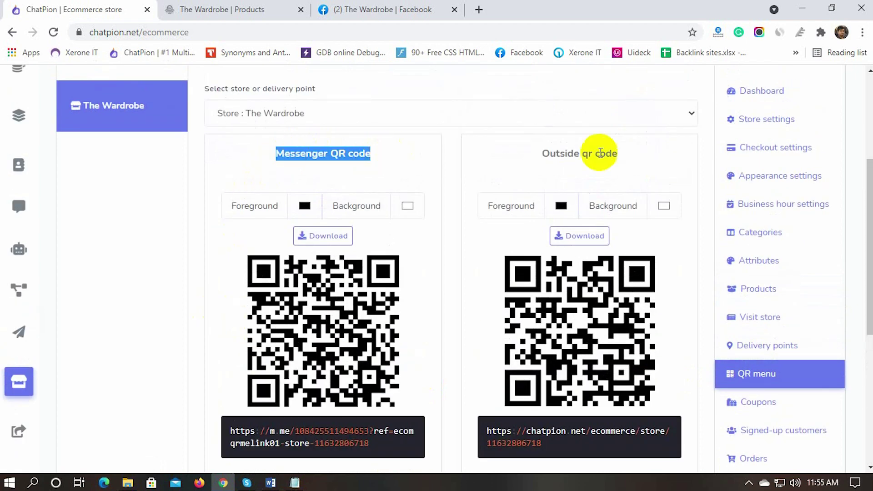
pyautogui.moveTo(540, 153); pyautogui.dragTo(621, 153)
pyautogui.click(495, 209)
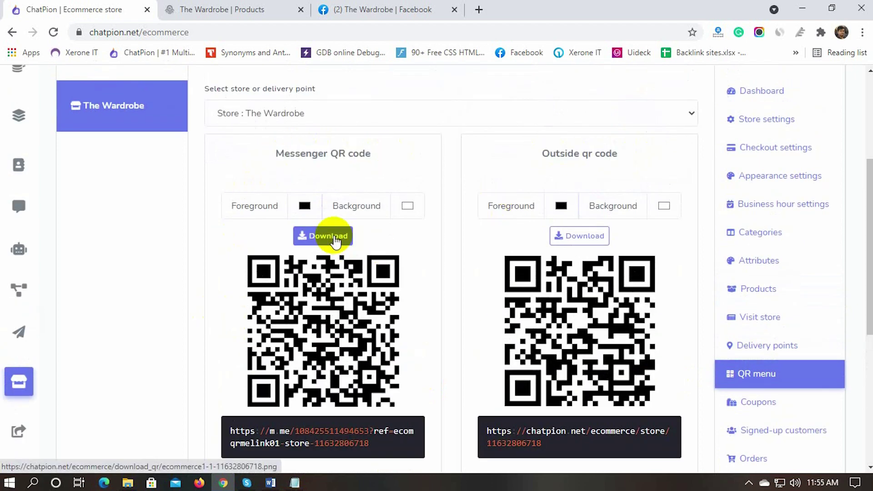
pyautogui.scroll(-1, 335, 273)
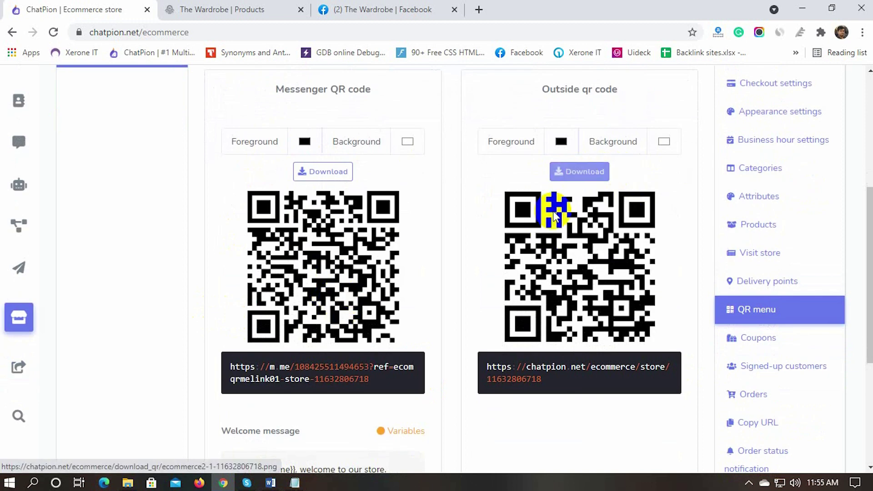
pyautogui.scroll(-1, 179, 308)
pyautogui.scroll(2, 179, 308)
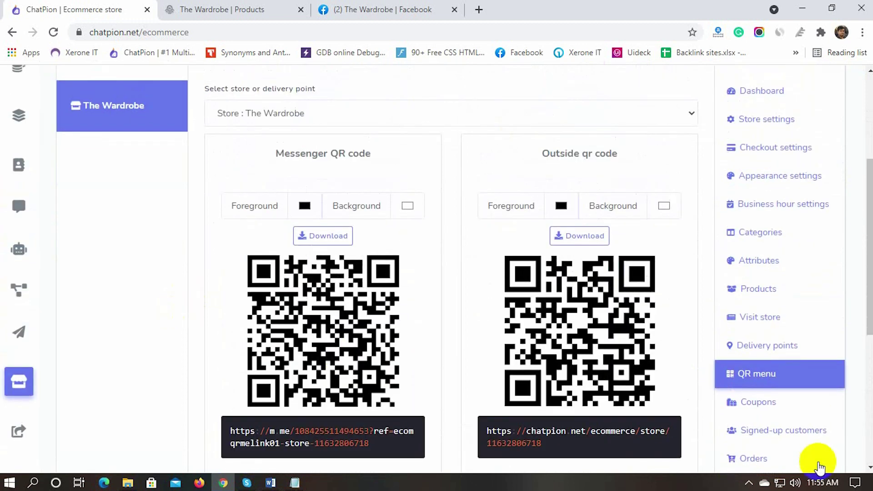
pyautogui.click(757, 409)
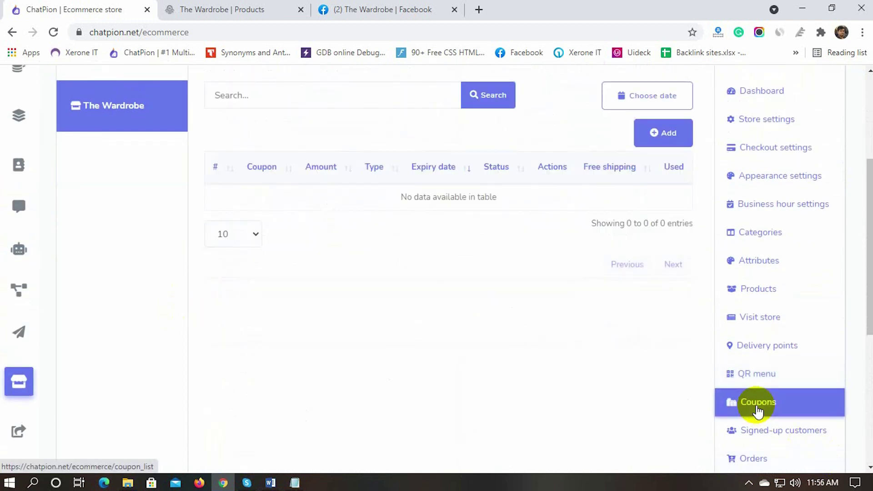
# Step: Start a new coupon for Full Sleeve Black Shirt and Printed Frock for Girls
pyautogui.scroll(3, 757, 409)
pyautogui.click(668, 261)
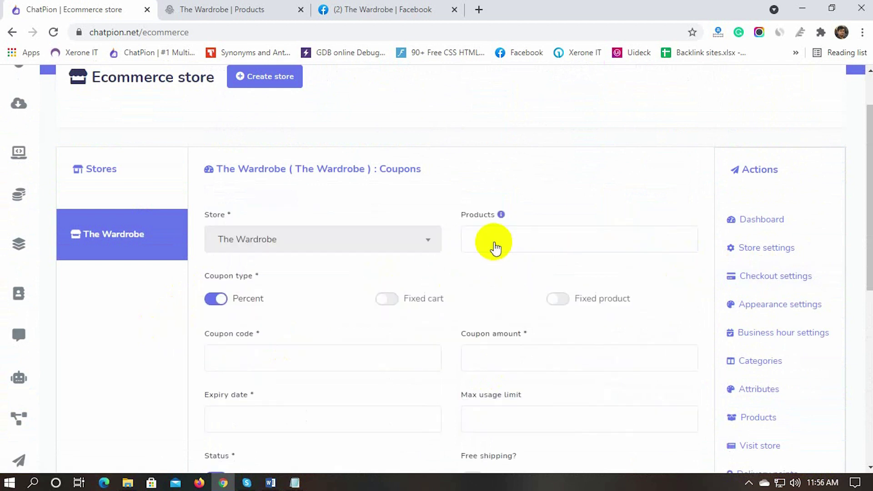
pyautogui.click(494, 241)
pyautogui.click(497, 293)
pyautogui.click(608, 239)
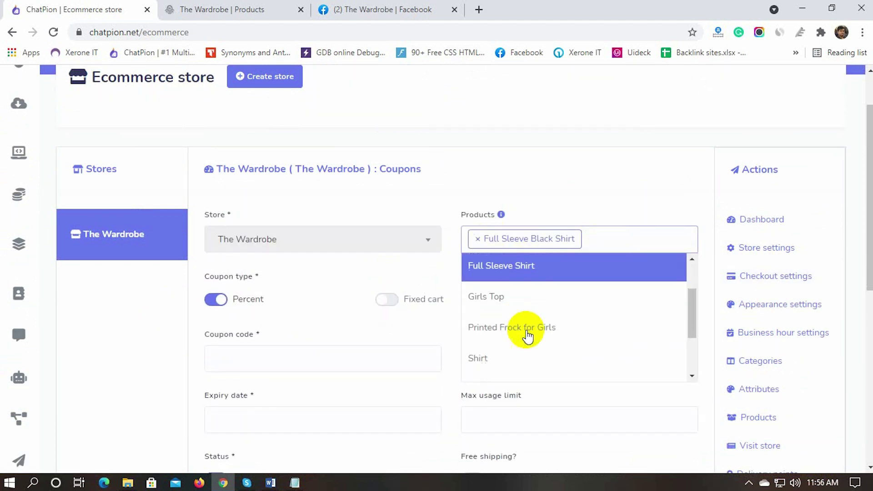
pyautogui.click(521, 329)
pyautogui.scroll(-3, 152, 365)
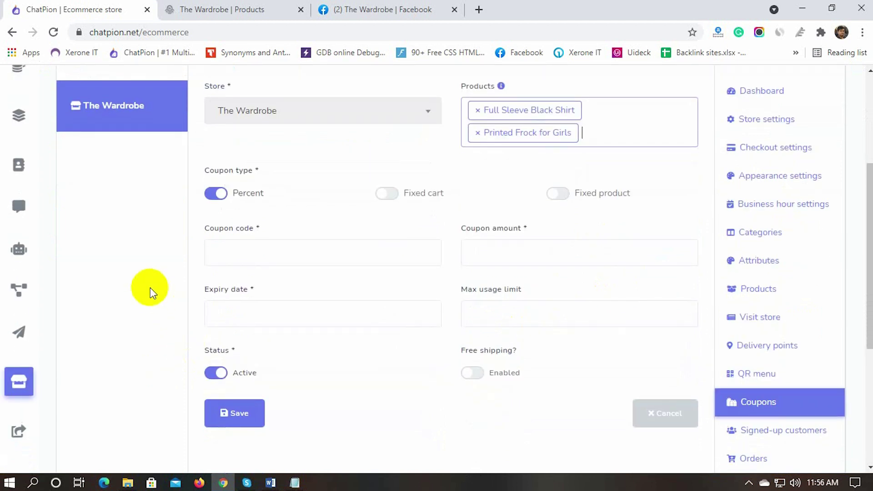
# Step: Enter coupon code OFF2021 with a 5 percent discount amount
pyautogui.click(237, 253)
pyautogui.write('OFF2021')
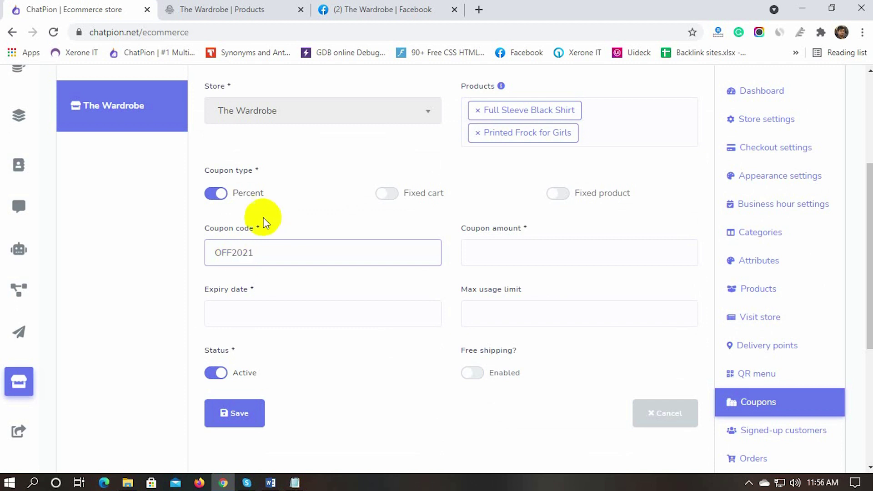
pyautogui.click(497, 250)
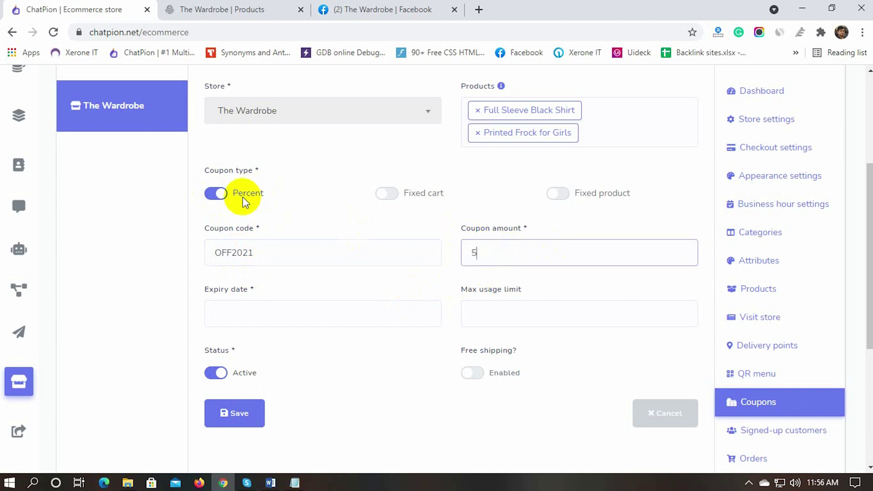
pyautogui.click(566, 231)
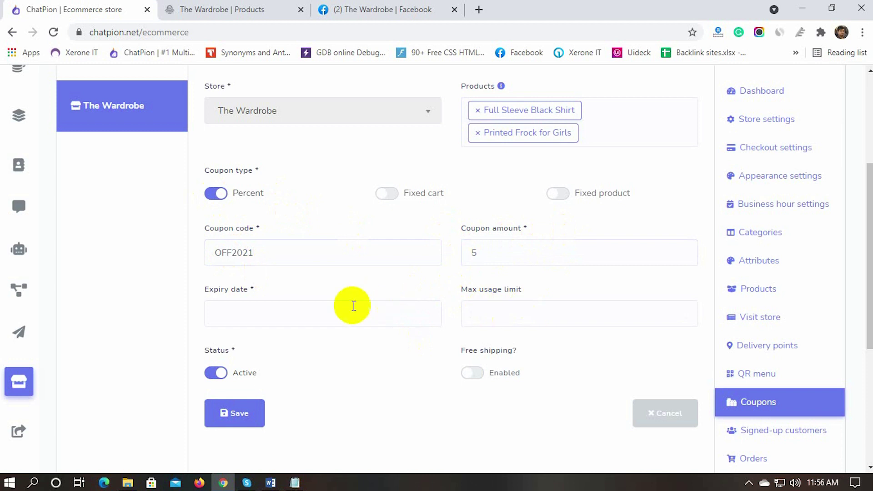
pyautogui.scroll(-2, 327, 333)
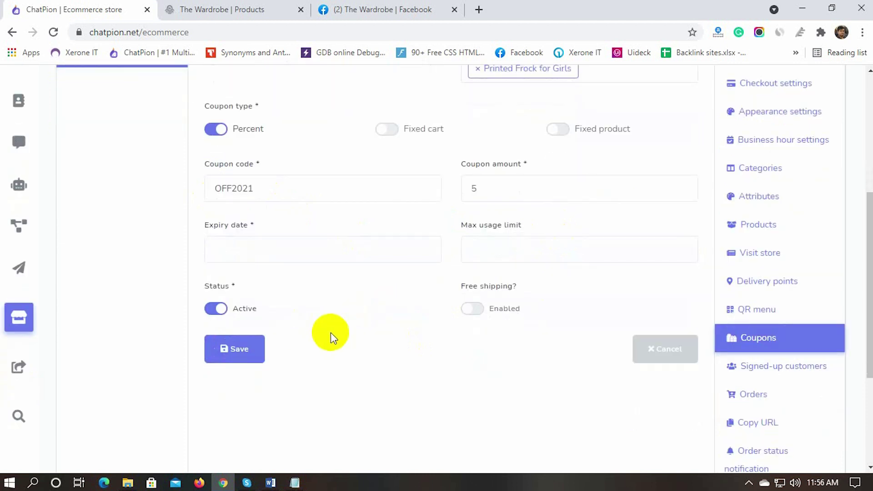
# Step: Set expiry Oct 30, 2021 and usage limit 100, save, then open Signed-up customers
pyautogui.click(242, 252)
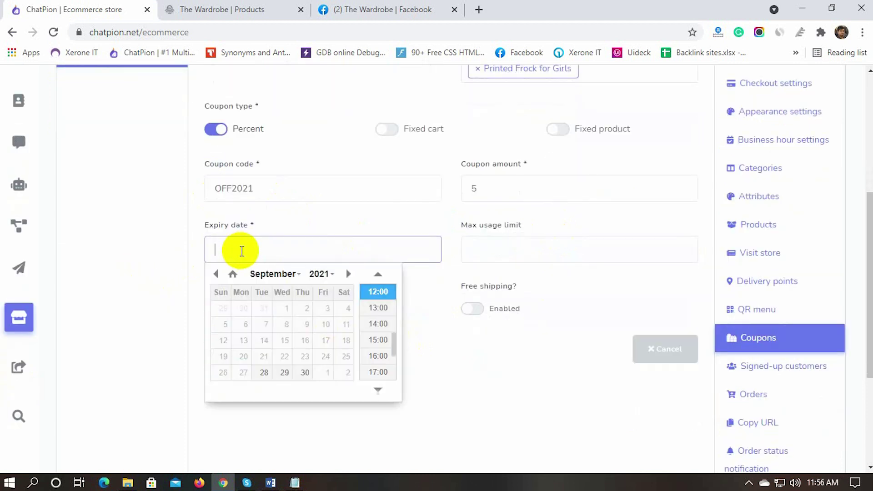
pyautogui.scroll(-1, 325, 380)
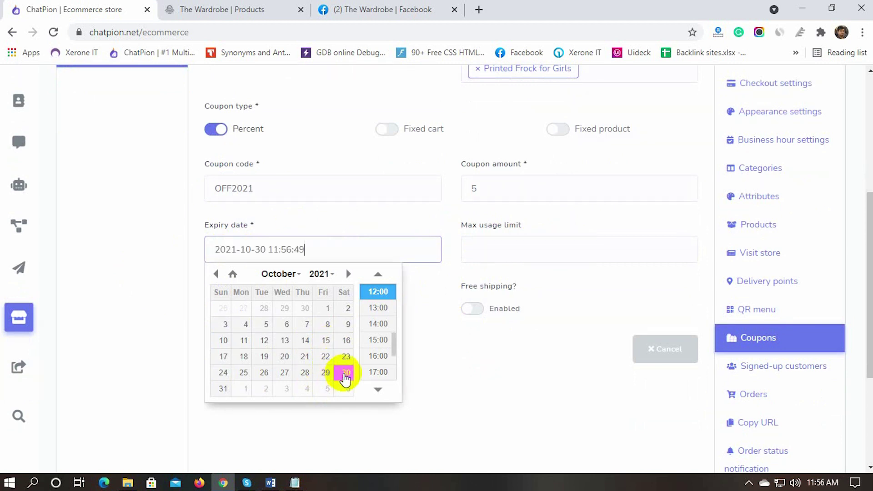
pyautogui.click(538, 281)
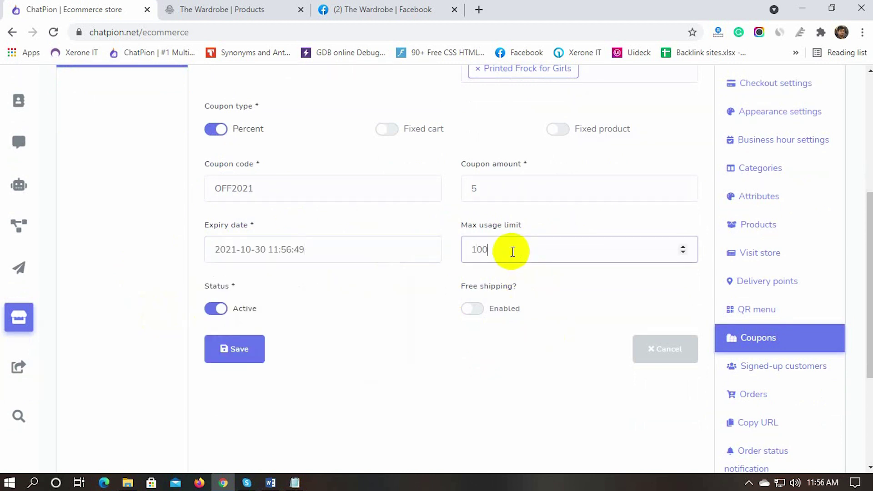
pyautogui.click(304, 385)
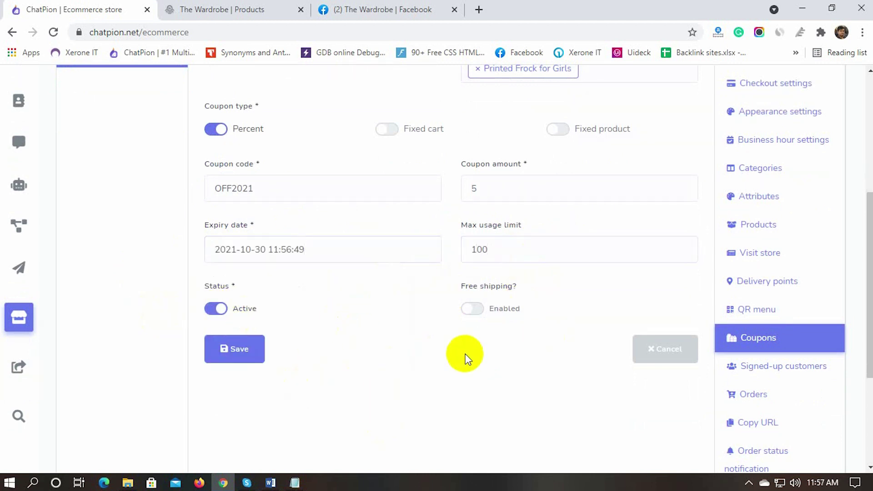
pyautogui.moveTo(475, 298); pyautogui.dragTo(525, 295)
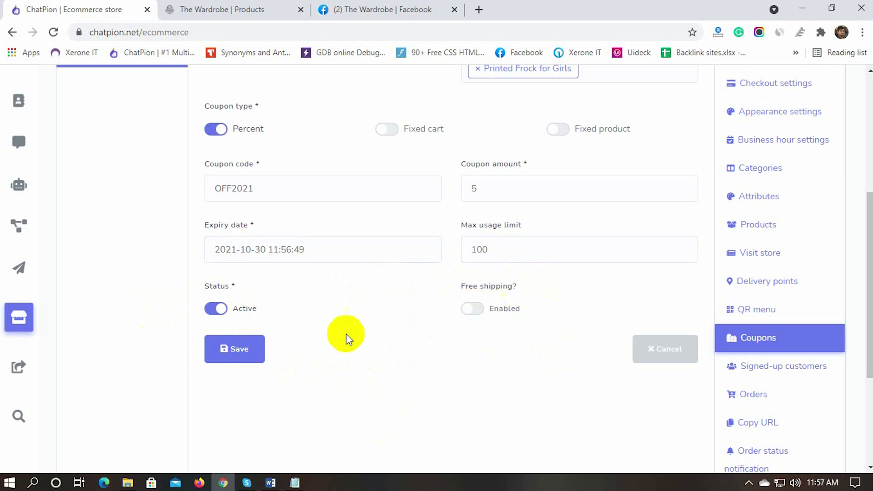
pyautogui.click(239, 351)
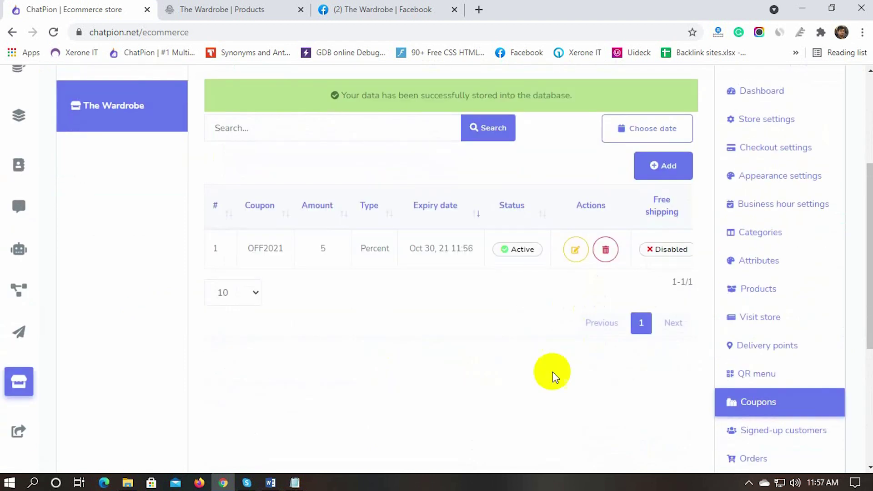
pyautogui.scroll(-1, 518, 361)
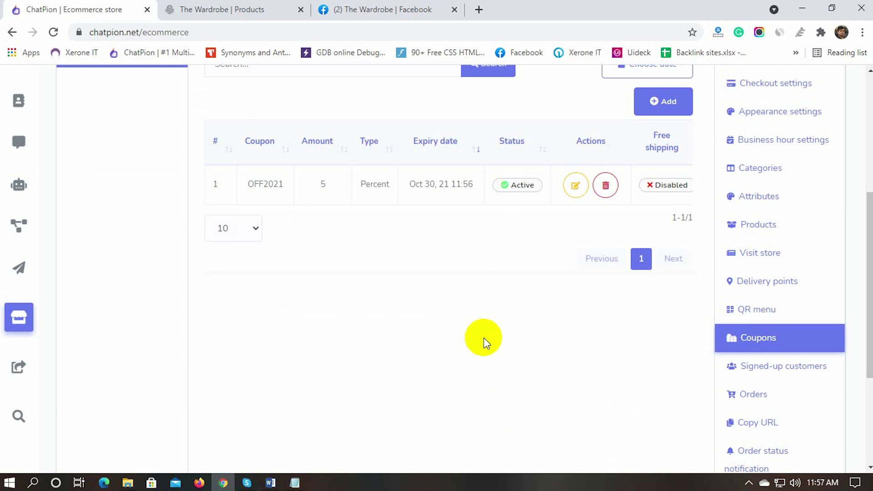
pyautogui.click(773, 381)
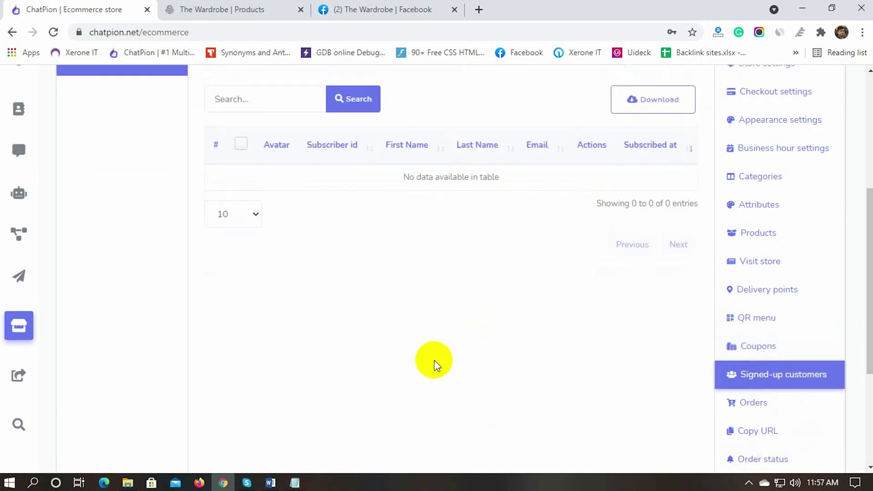
# Step: Check The Wardrobe's orders list, which is still empty
pyautogui.scroll(-3, 476, 333)
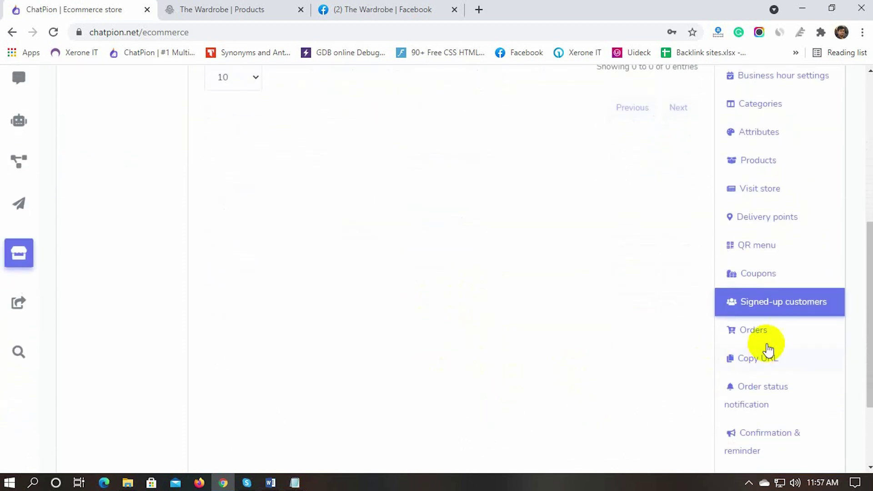
pyautogui.click(755, 330)
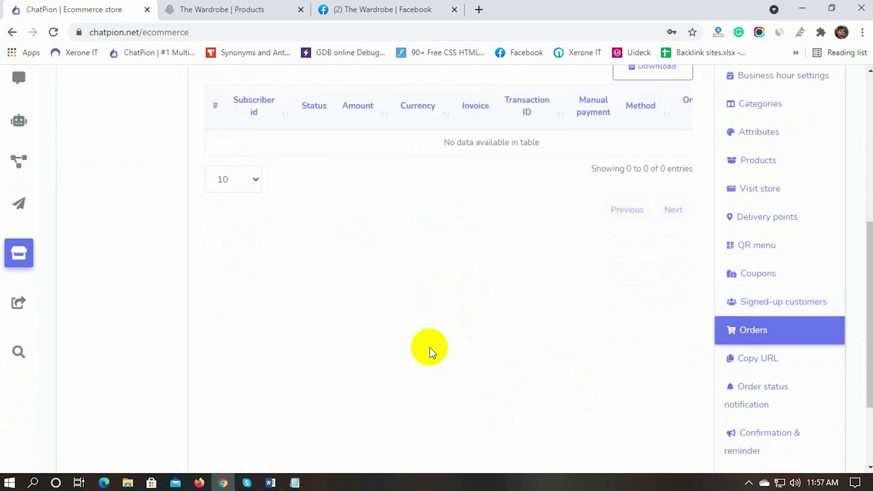
pyautogui.scroll(4, 430, 347)
pyautogui.scroll(-3, 430, 350)
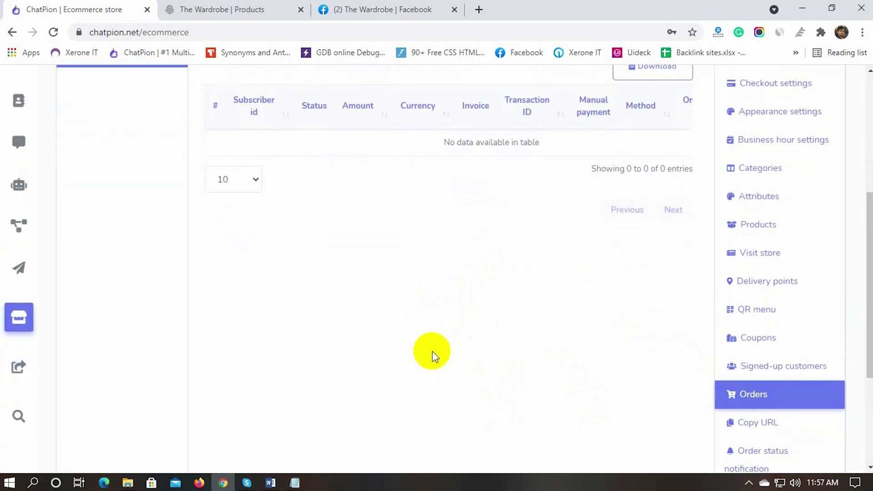
pyautogui.scroll(-3, 431, 353)
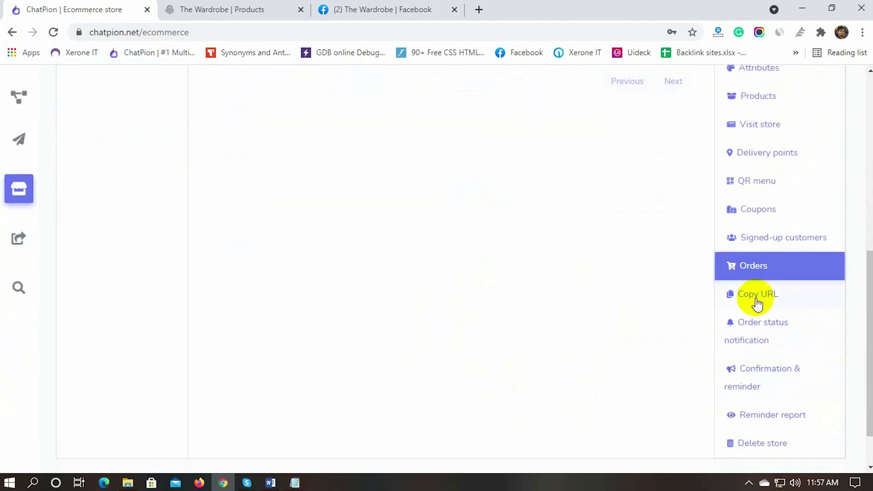
# Step: Open the Copy URL page and view the Order and Product page links
pyautogui.click(756, 303)
pyautogui.scroll(6, 384, 299)
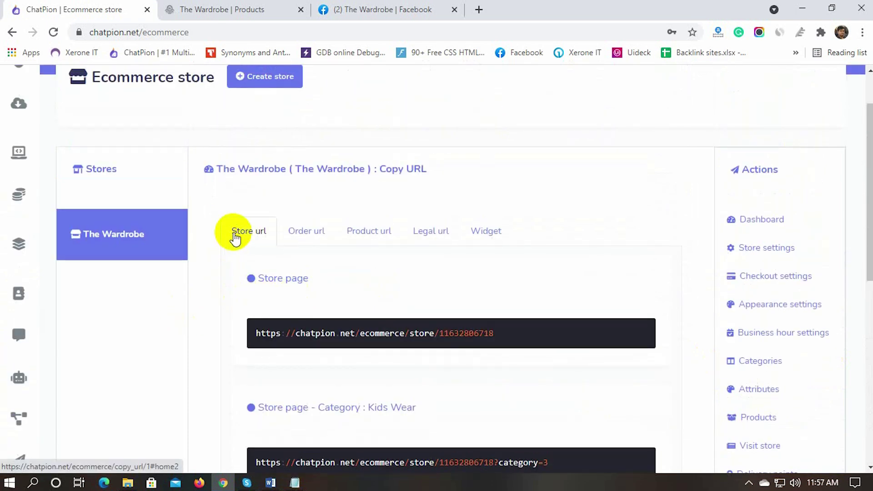
pyautogui.click(307, 234)
pyautogui.click(372, 234)
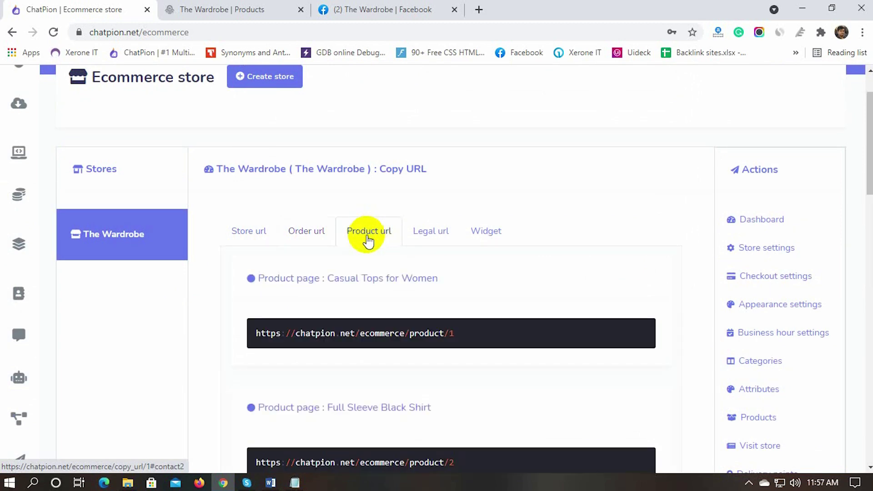
pyautogui.scroll(-15, 366, 328)
pyautogui.scroll(-6, 367, 327)
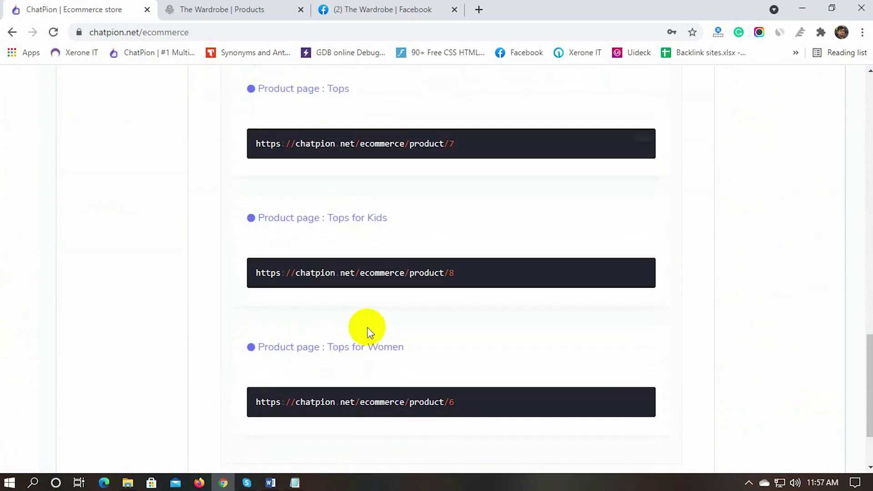
pyautogui.scroll(19, 366, 328)
pyautogui.scroll(4, 366, 328)
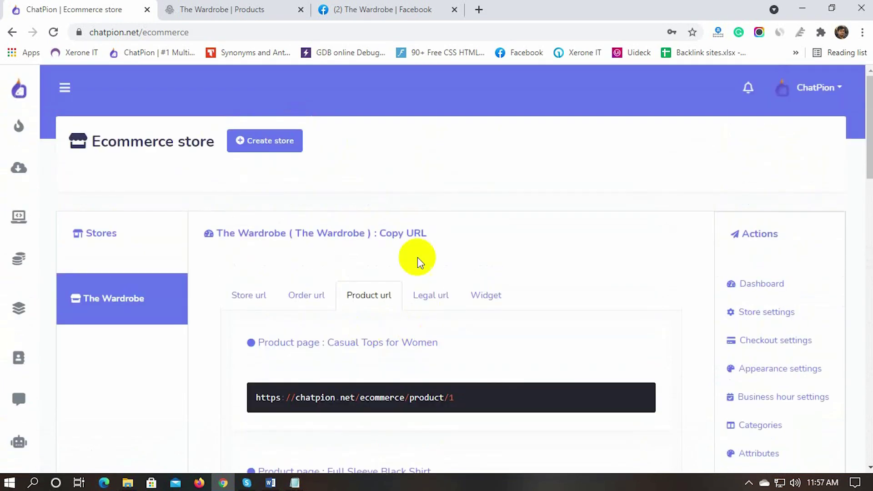
# Step: View the Legal url links and select the Widget embed code snippet
pyautogui.click(427, 300)
pyautogui.scroll(-1, 346, 300)
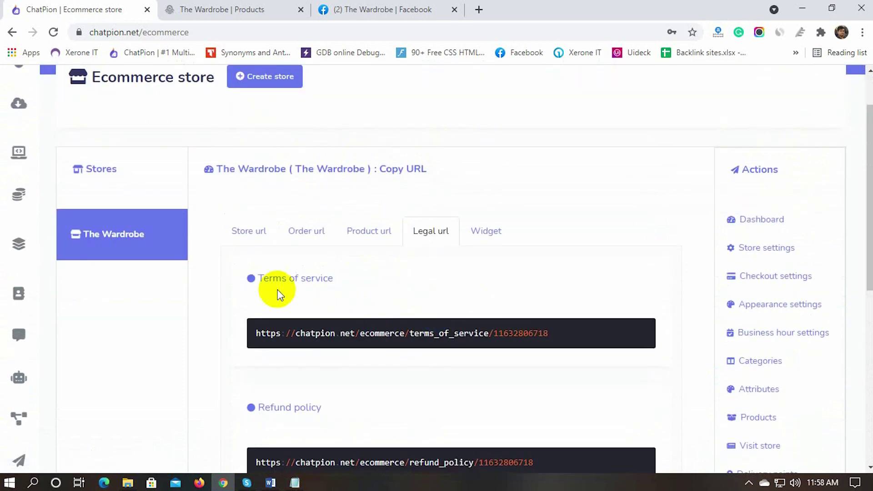
pyautogui.click(483, 230)
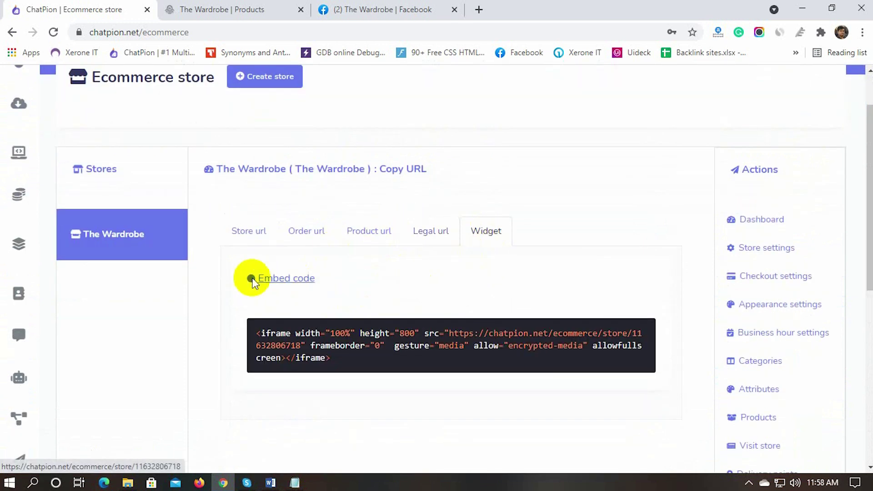
pyautogui.moveTo(356, 282); pyautogui.dragTo(263, 277)
pyautogui.click(331, 335)
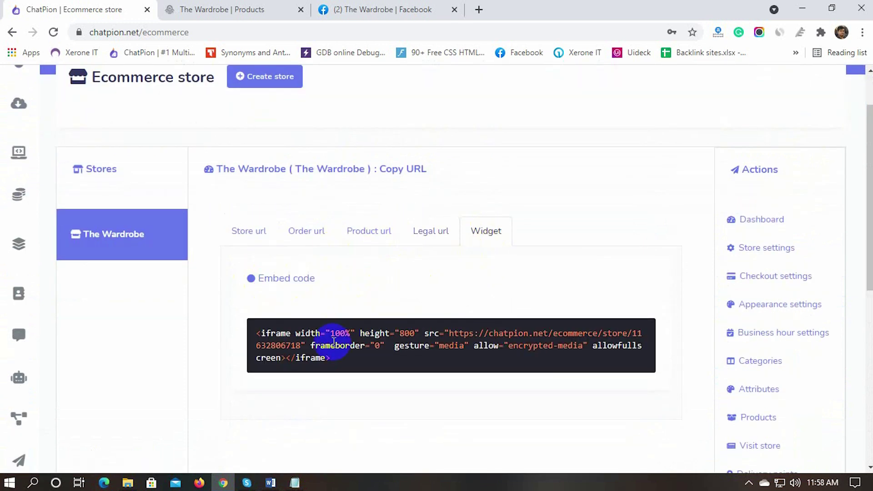
# Step: Go back to the Store url links, then open Order status notification settings
pyautogui.click(230, 234)
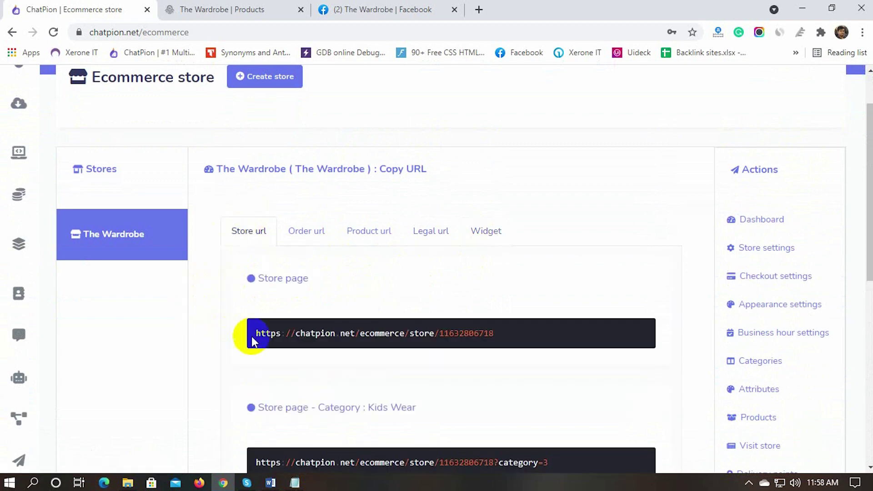
pyautogui.scroll(-3, 228, 336)
pyautogui.scroll(1, 229, 338)
pyautogui.scroll(-4, 230, 336)
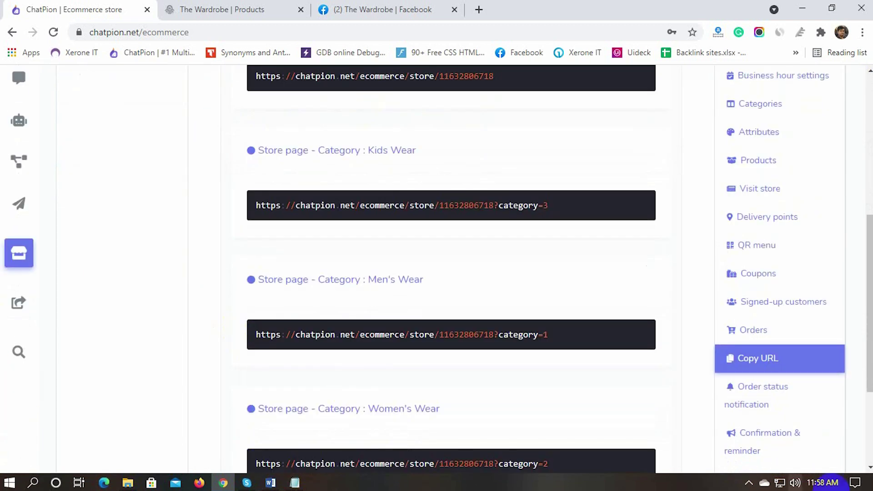
pyautogui.scroll(-2, 666, 429)
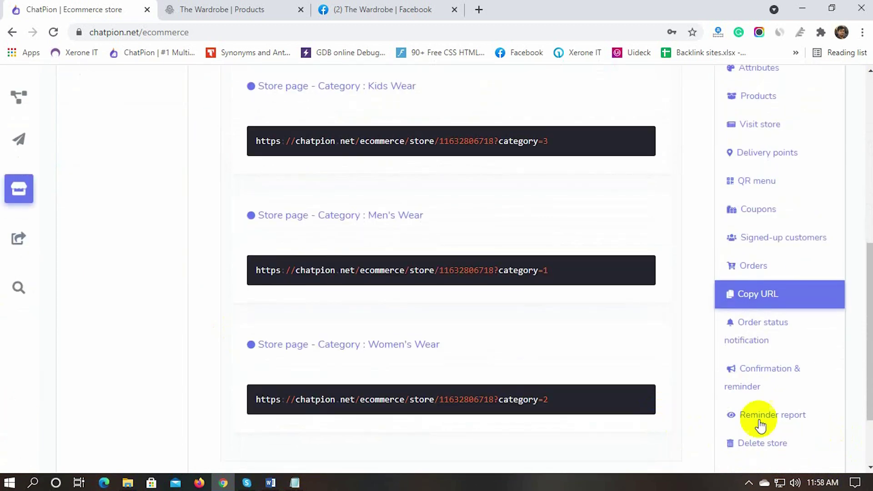
pyautogui.click(755, 334)
# Step: Review The Wardrobe's SMS, Email and Messenger order status notification templates
pyautogui.scroll(5, 172, 331)
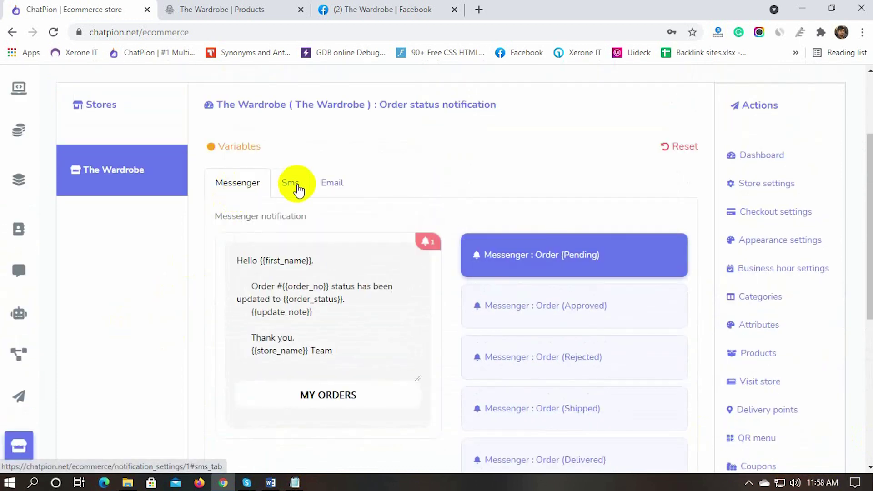
pyautogui.click(294, 186)
pyautogui.click(335, 185)
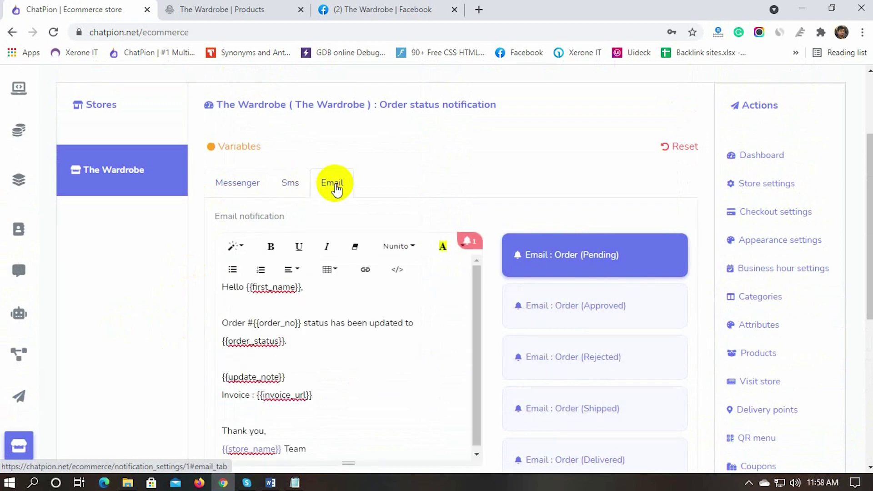
pyautogui.click(239, 184)
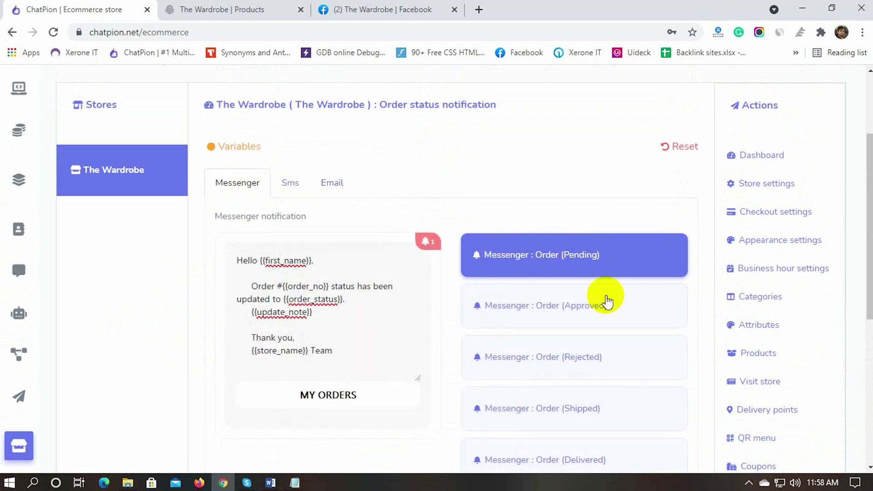
pyautogui.moveTo(240, 260); pyautogui.dragTo(346, 359)
# Step: Select the Messenger: Order (Approved) message and save the notification settings
pyautogui.click(526, 323)
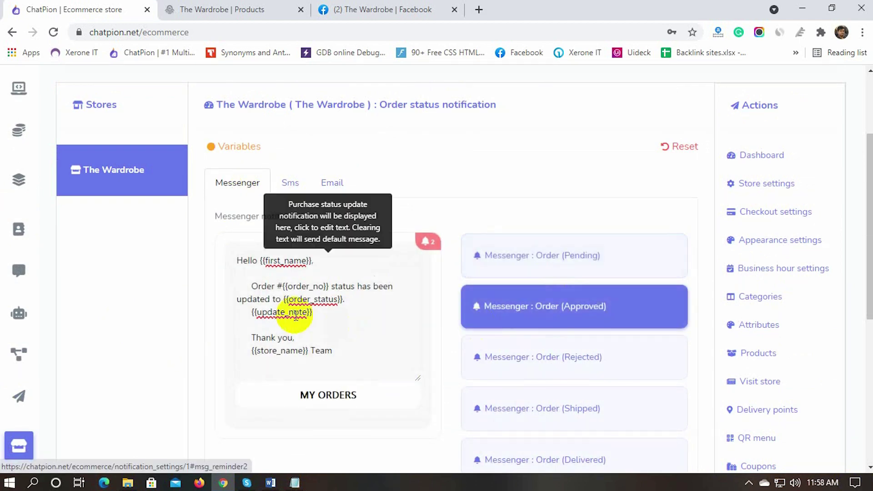
pyautogui.moveTo(234, 259); pyautogui.dragTo(349, 354)
pyautogui.scroll(-1, 318, 357)
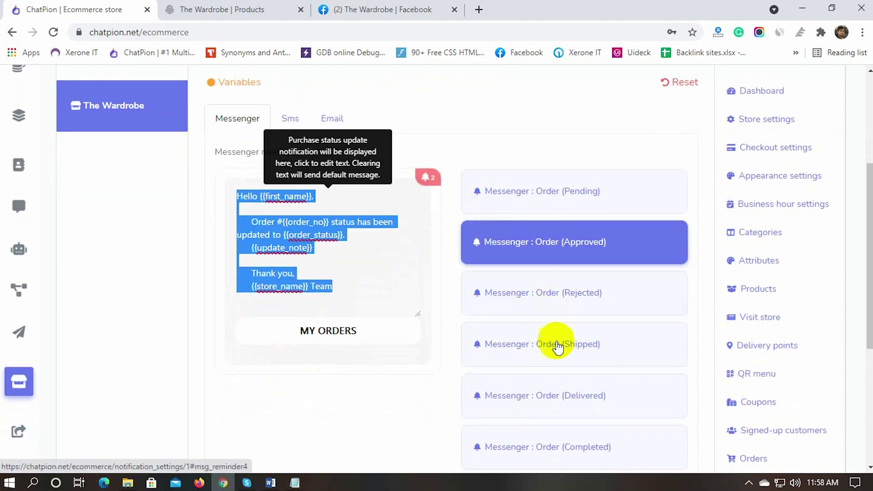
pyautogui.scroll(-2, 545, 355)
pyautogui.click(389, 354)
pyautogui.scroll(1, 389, 354)
pyautogui.scroll(1, 389, 356)
pyautogui.scroll(-1, 318, 371)
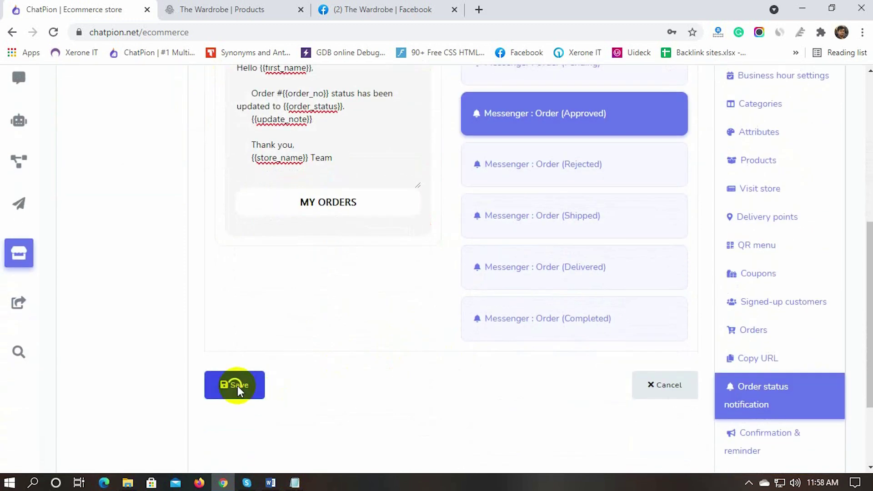
pyautogui.click(238, 385)
pyautogui.click(436, 286)
pyautogui.scroll(-8, 658, 388)
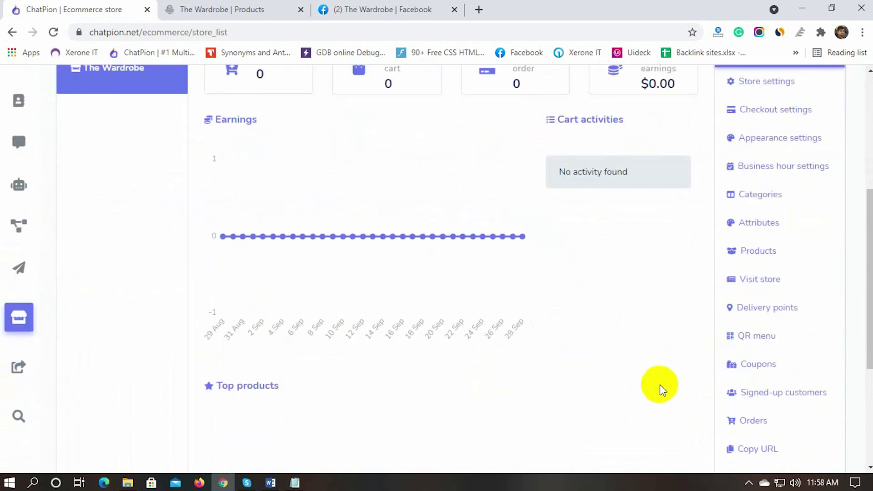
pyautogui.scroll(-2, 658, 387)
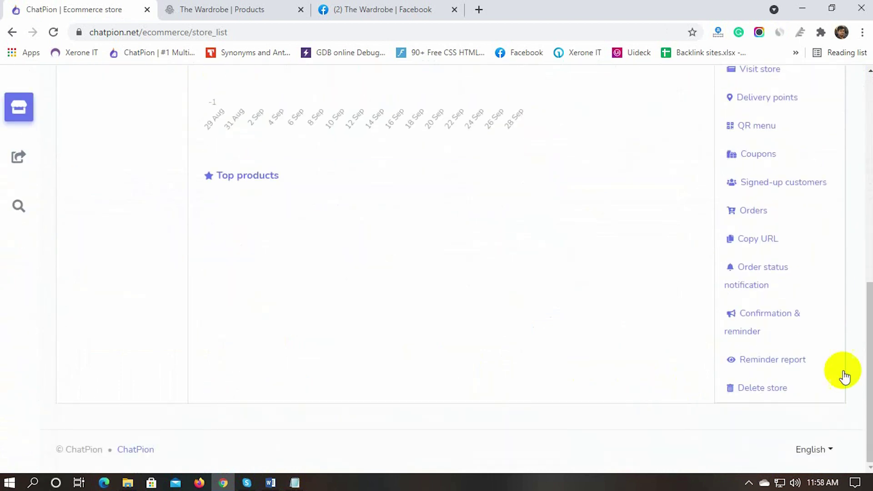
# Step: Set Messenger cart reminder #1 to send after 2 hours
pyautogui.click(774, 322)
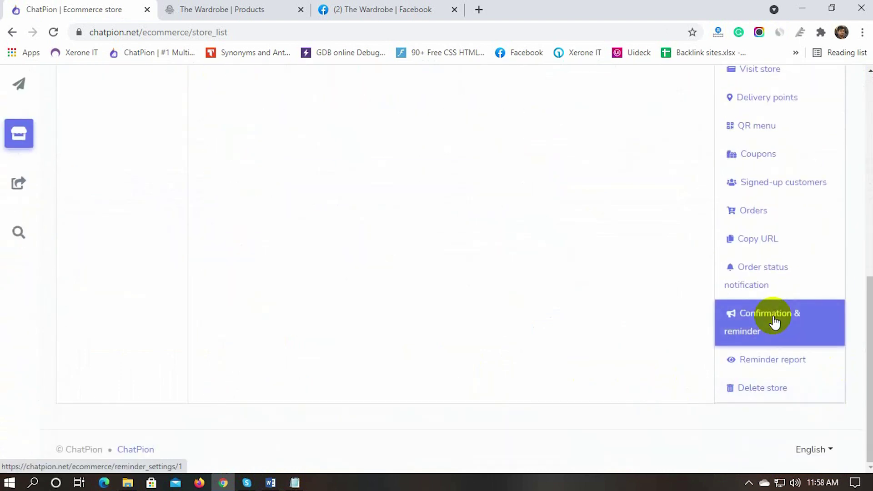
pyautogui.scroll(4, 164, 340)
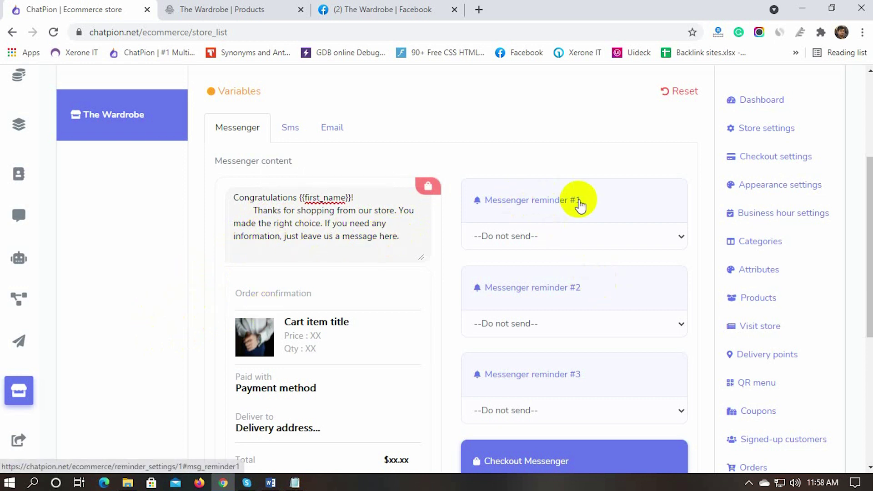
pyautogui.click(640, 214)
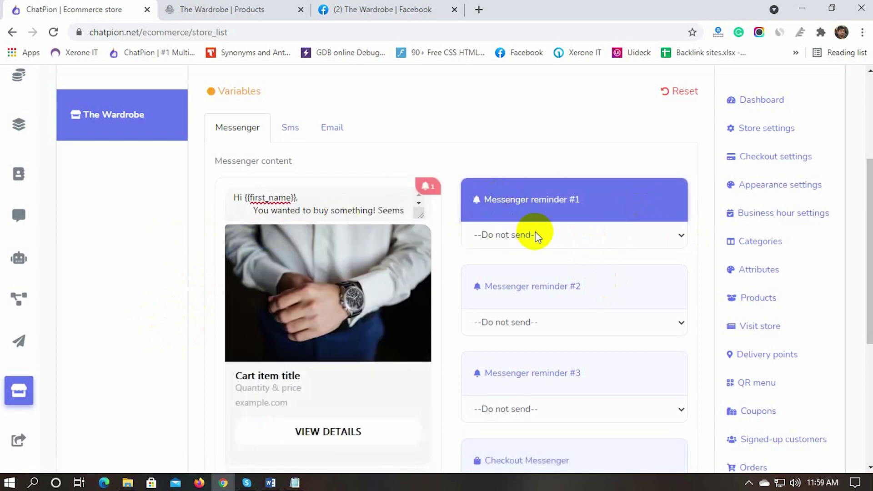
pyautogui.click(548, 233)
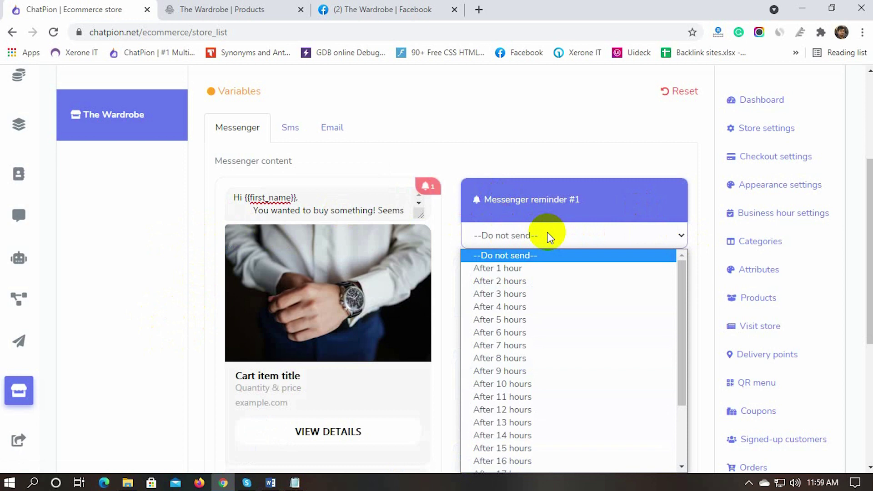
pyautogui.click(525, 282)
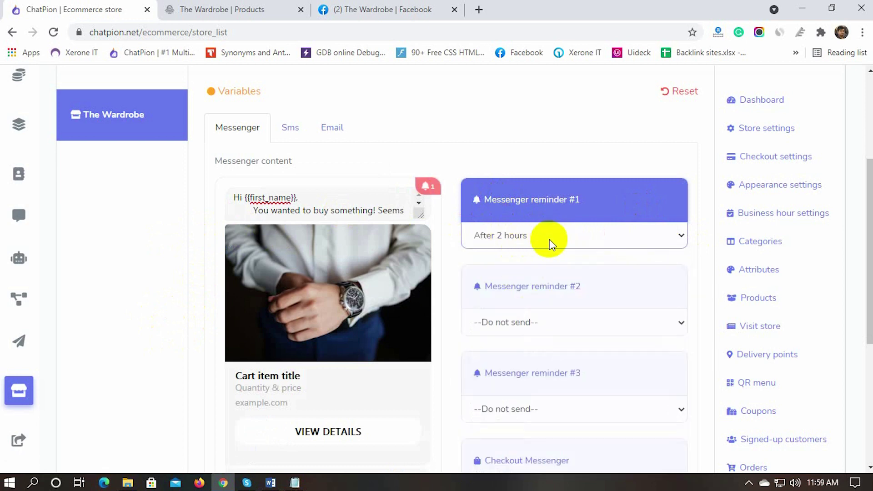
# Step: Set reminders #2 and #3 to After 4 and 6 hours, then save
pyautogui.scroll(-3, 549, 239)
pyautogui.click(537, 192)
pyautogui.click(523, 265)
pyautogui.click(553, 284)
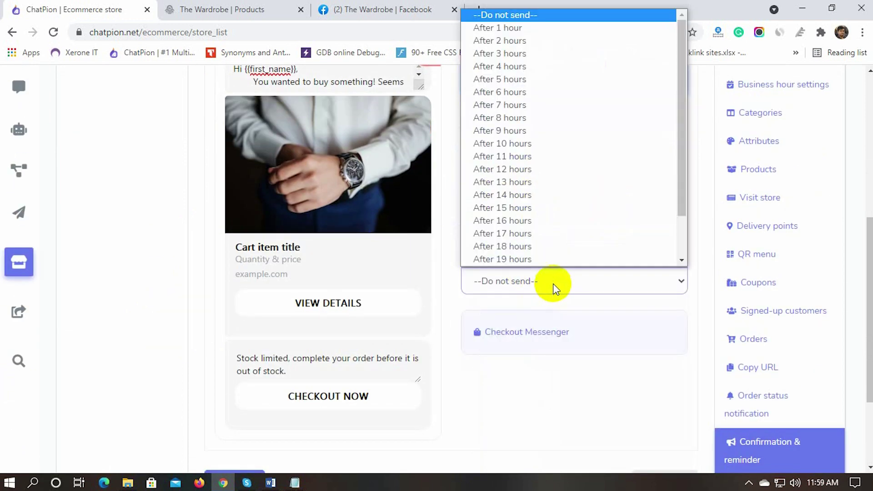
pyautogui.click(500, 91)
pyautogui.scroll(2, 559, 346)
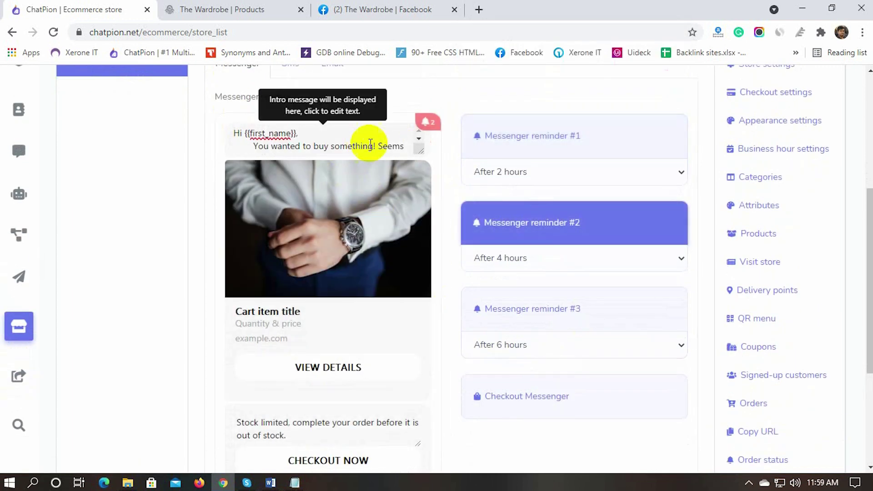
pyautogui.scroll(-1, 342, 148)
pyautogui.scroll(4, 343, 148)
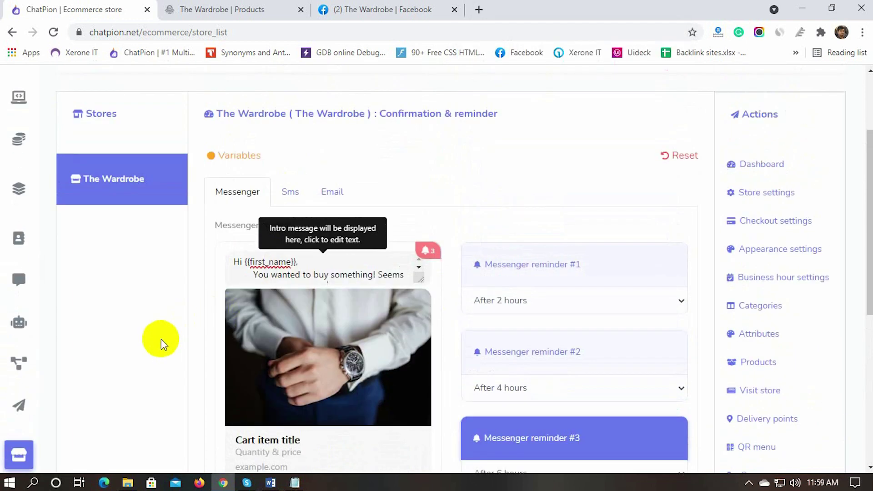
pyautogui.scroll(-7, 182, 364)
pyautogui.click(230, 355)
pyautogui.click(450, 191)
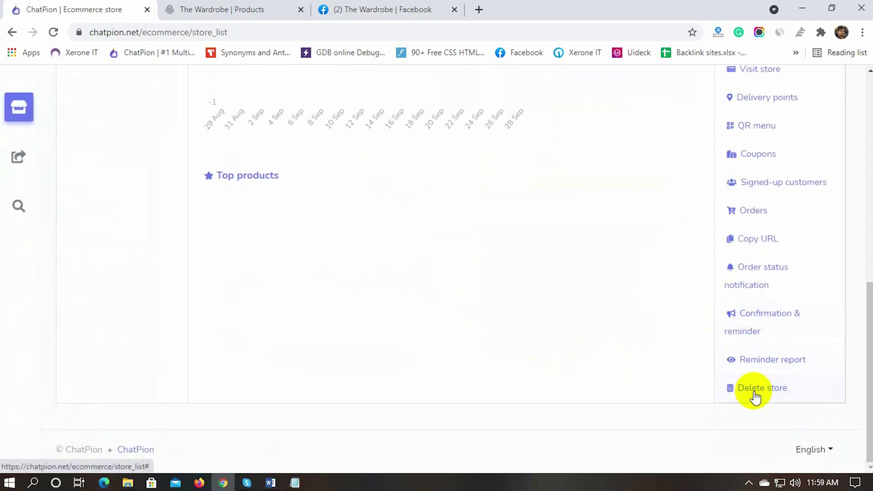
# Step: Create a new Visual Flow Builder flow for The Wardrobe Facebook page
pyautogui.scroll(10, 535, 350)
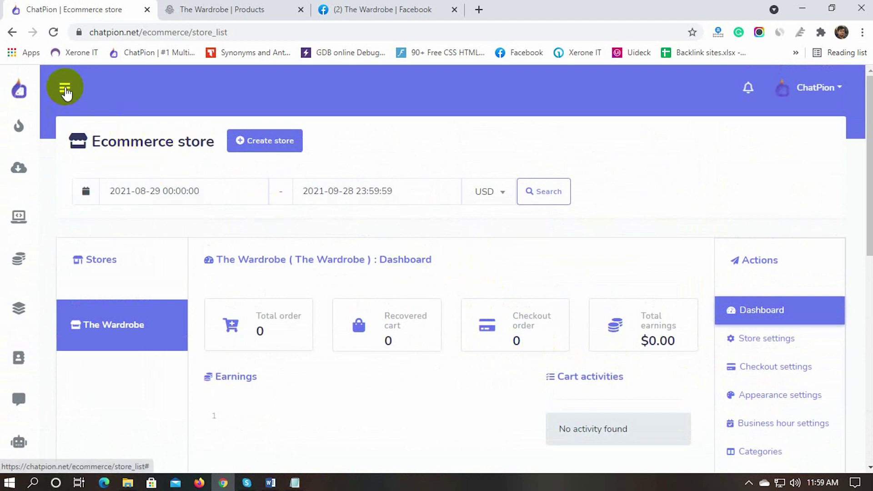
pyautogui.click(65, 89)
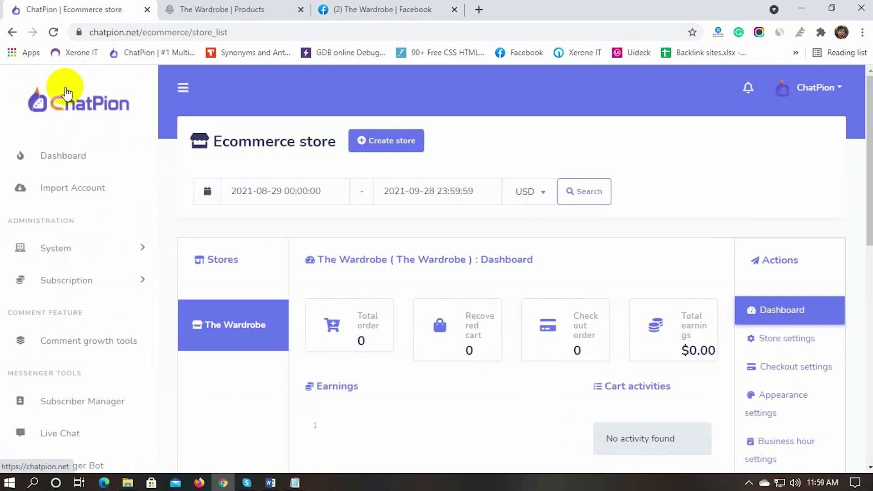
pyautogui.scroll(-3, 98, 370)
pyautogui.scroll(-1, 52, 356)
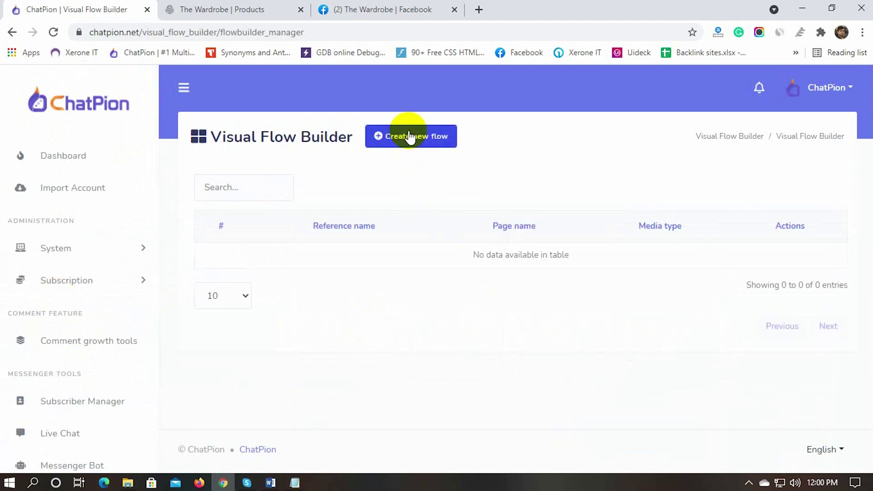
pyautogui.click(409, 137)
pyautogui.click(409, 136)
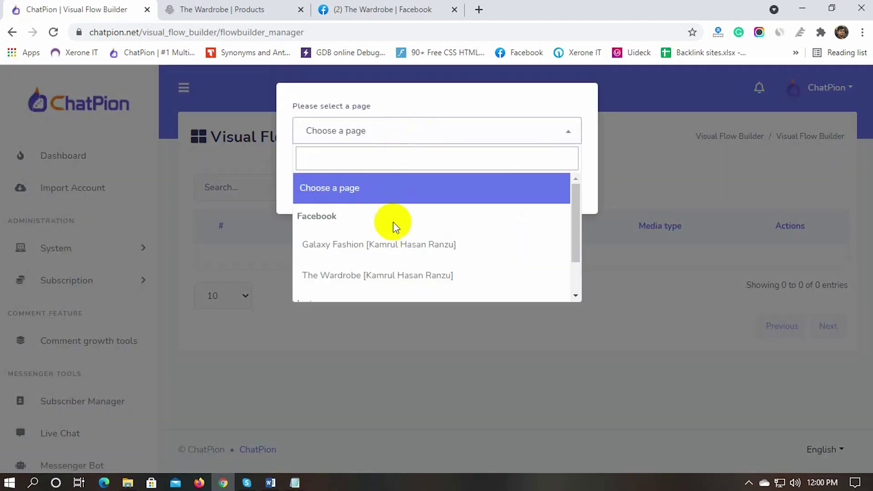
pyautogui.click(378, 275)
pyautogui.click(328, 191)
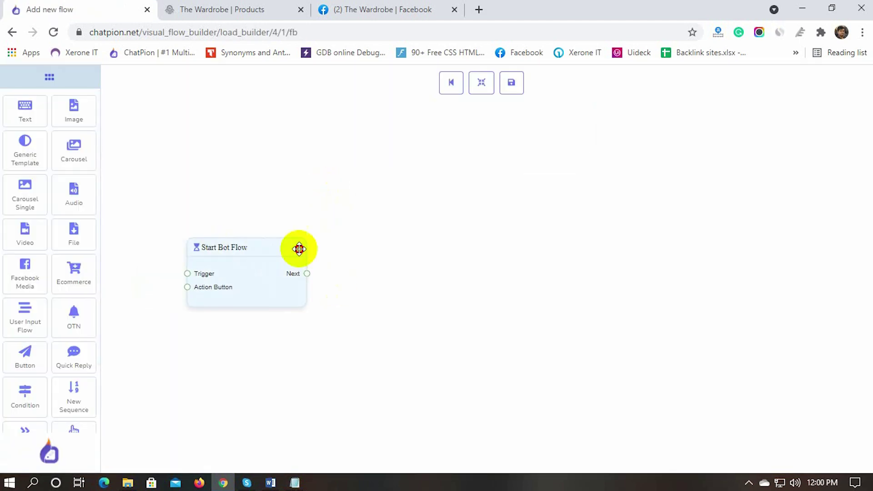
# Step: Title the Start Bot Flow node 'Ecommerce Store'
pyautogui.doubleClick(279, 278)
pyautogui.click(742, 139)
pyautogui.write('Ecommerce store')
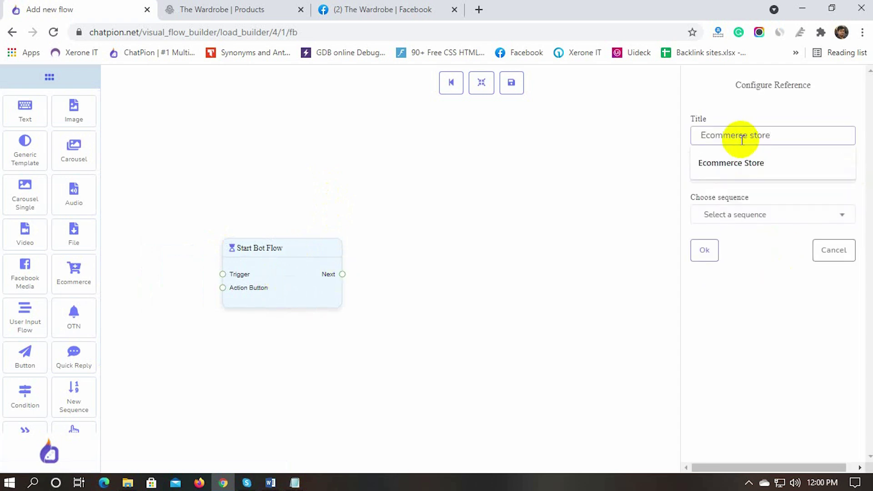
pyautogui.click(730, 163)
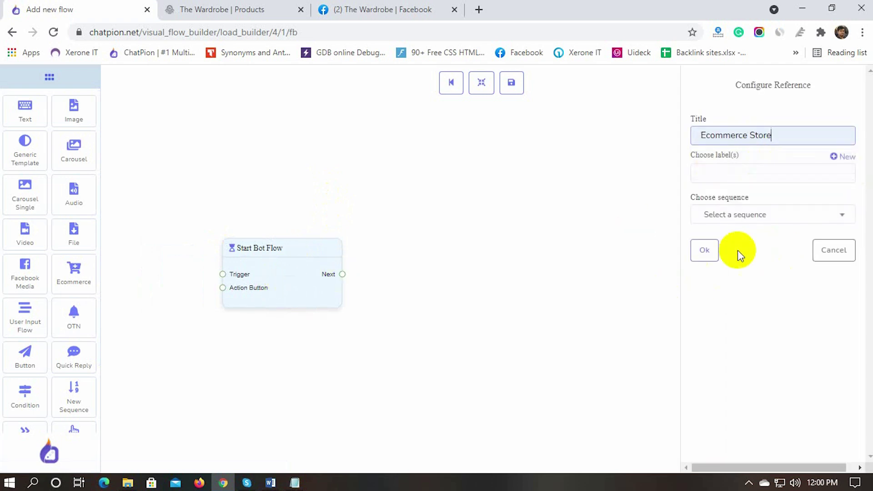
pyautogui.click(704, 250)
pyautogui.moveTo(292, 247); pyautogui.dragTo(305, 233)
pyautogui.scroll(-2, 57, 382)
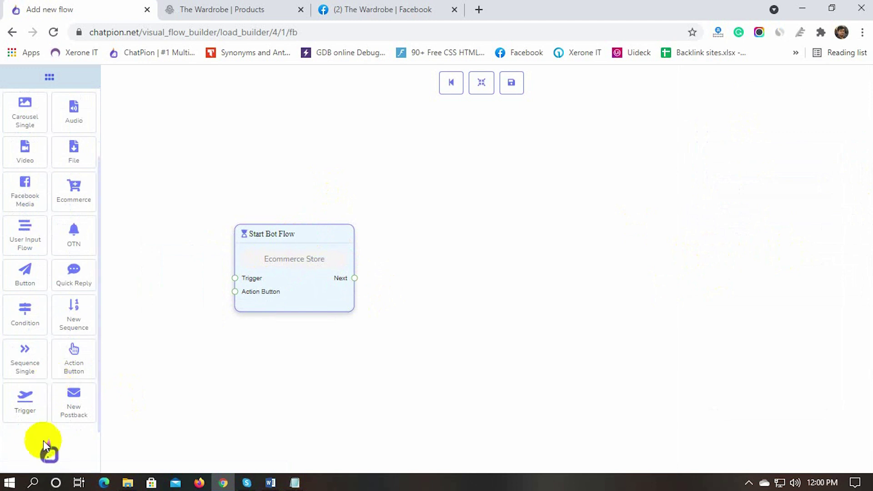
# Step: Add a Trigger node and an Action Button node and connect both to Start Bot Flow
pyautogui.moveTo(36, 397); pyautogui.dragTo(163, 259)
pyautogui.moveTo(277, 230); pyautogui.dragTo(317, 230)
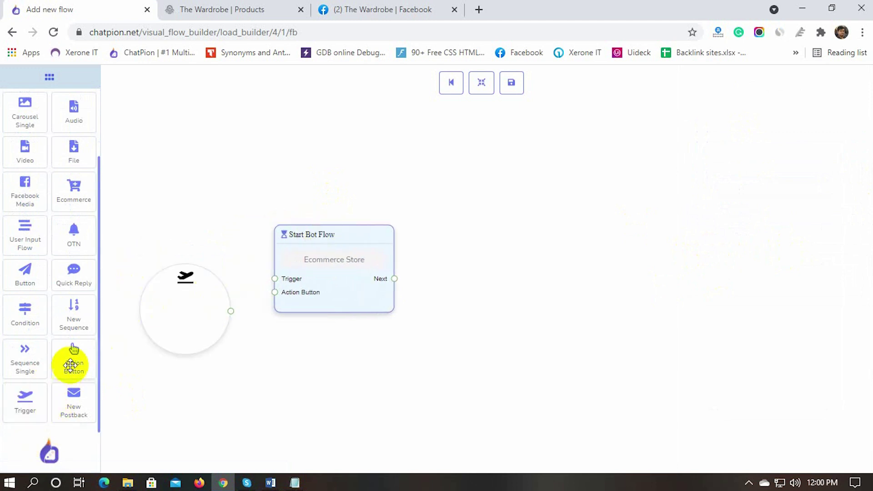
pyautogui.moveTo(72, 360); pyautogui.dragTo(176, 391)
pyautogui.moveTo(193, 429); pyautogui.dragTo(152, 345)
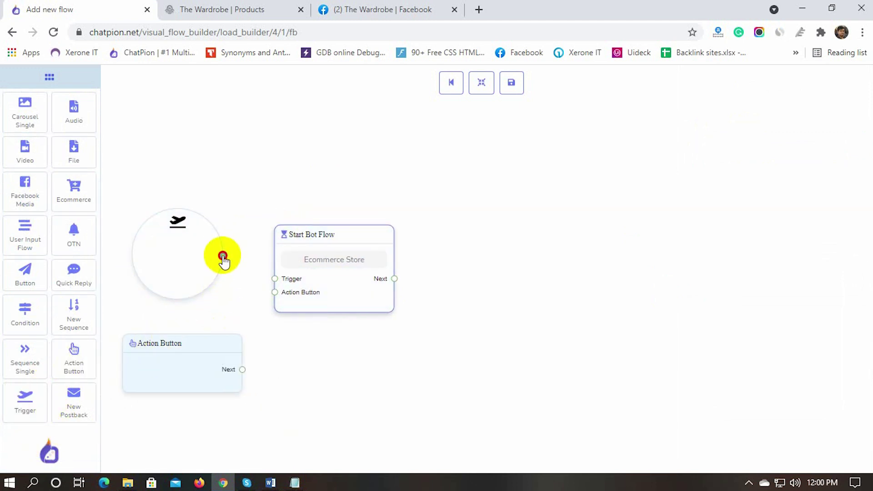
pyautogui.moveTo(223, 256); pyautogui.dragTo(274, 278)
pyautogui.moveTo(277, 314); pyautogui.dragTo(273, 293)
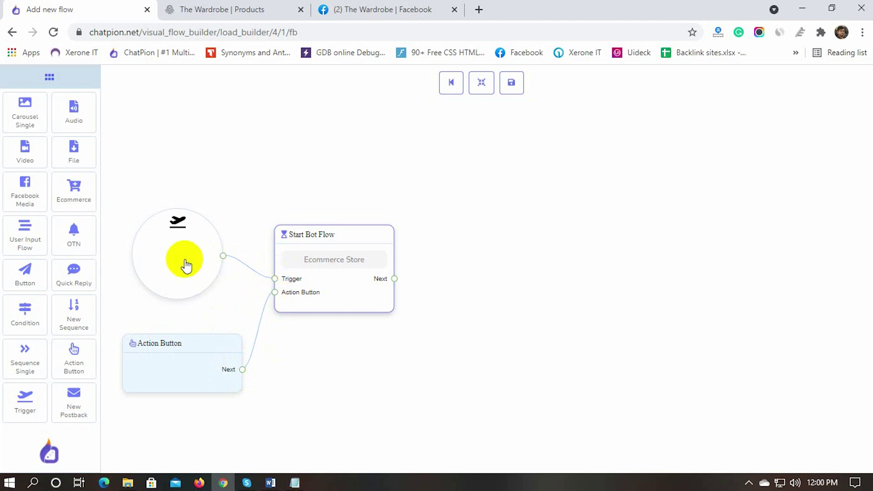
# Step: Set the trigger keywords to Hi, Hello and Store
pyautogui.click(185, 264)
pyautogui.click(745, 143)
pyautogui.write('Hi, Hello, Store')
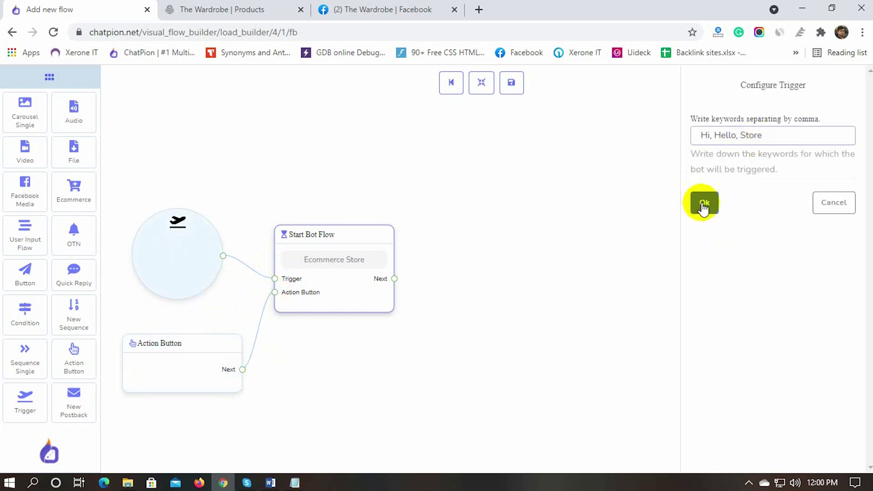
pyautogui.click(704, 202)
# Step: Set the action button to the Get-Started Template action
pyautogui.click(172, 385)
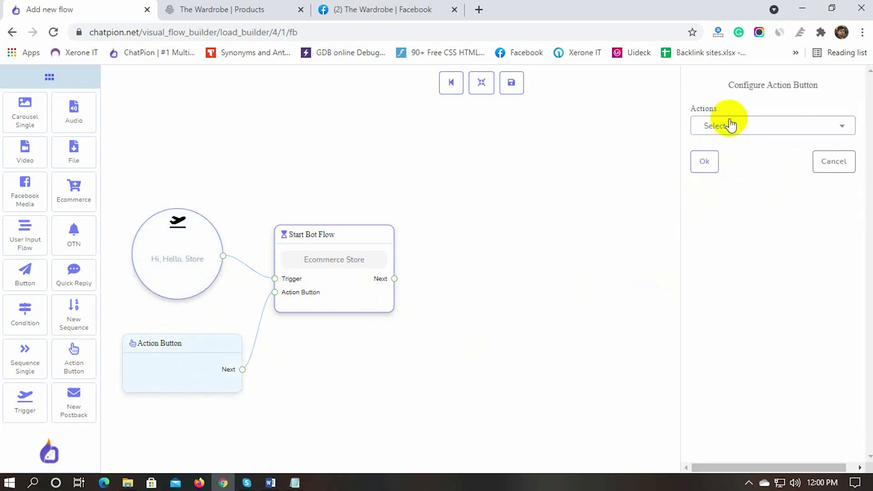
pyautogui.click(726, 124)
pyautogui.click(726, 205)
pyautogui.click(704, 162)
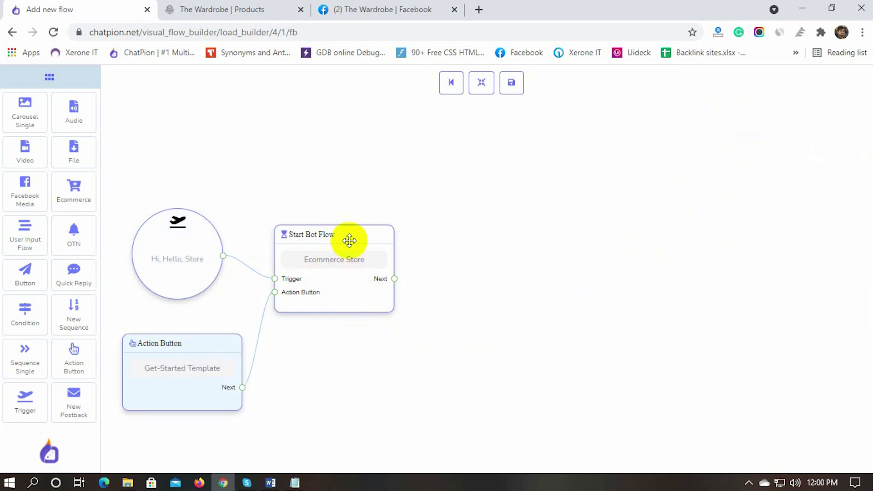
pyautogui.moveTo(350, 234); pyautogui.dragTo(367, 234)
# Step: Add a Generic Template reply linked to the start node and upload The Wardrobe street photo
pyautogui.scroll(-3, 39, 244)
pyautogui.moveTo(25, 148); pyautogui.dragTo(471, 219)
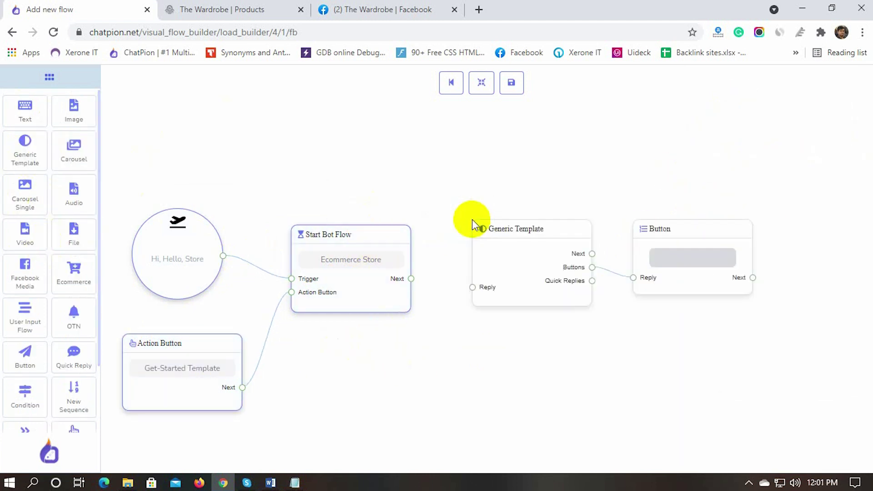
pyautogui.moveTo(410, 278); pyautogui.dragTo(472, 286)
pyautogui.doubleClick(523, 257)
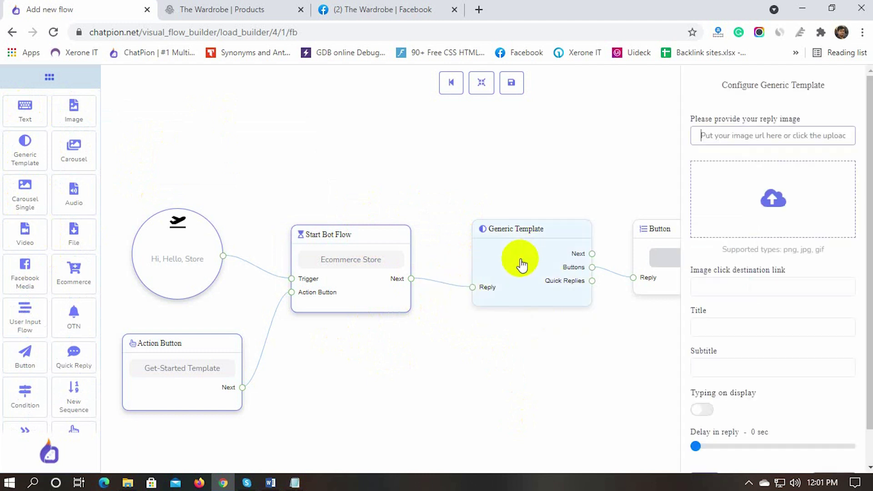
pyautogui.click(738, 137)
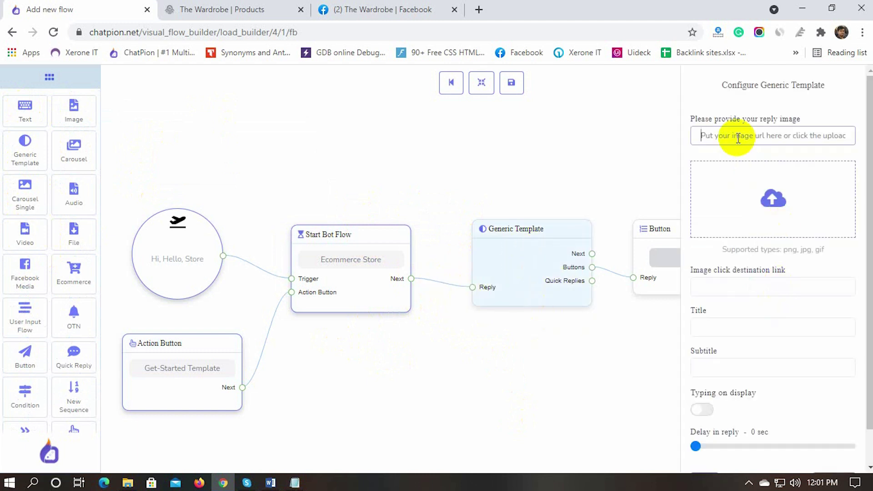
pyautogui.click(773, 198)
pyautogui.click(382, 172)
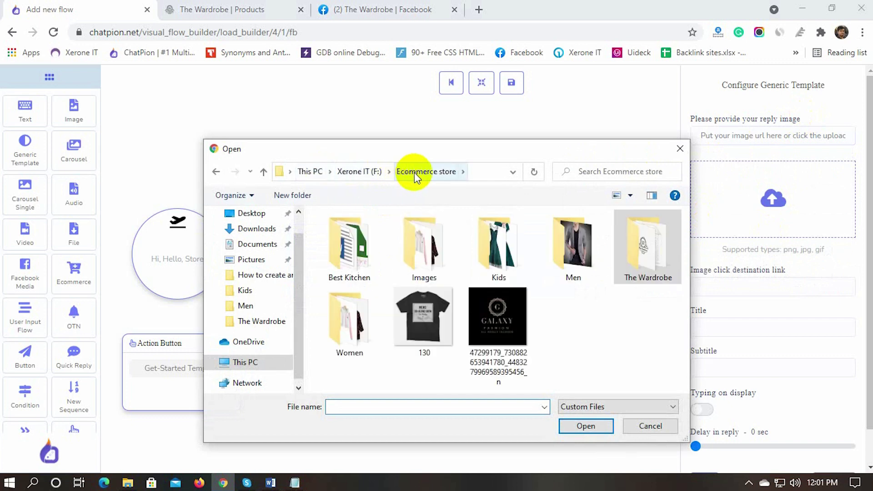
pyautogui.doubleClick(636, 263)
pyautogui.click(348, 336)
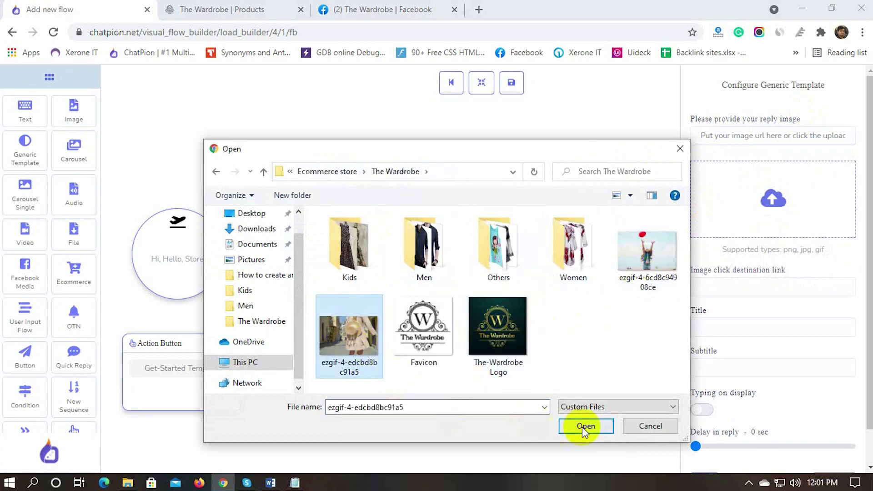
pyautogui.click(585, 425)
# Step: Give the template title The Wardrobe, subtitle Wear Your Dreams, and 3-second typing display
pyautogui.click(741, 325)
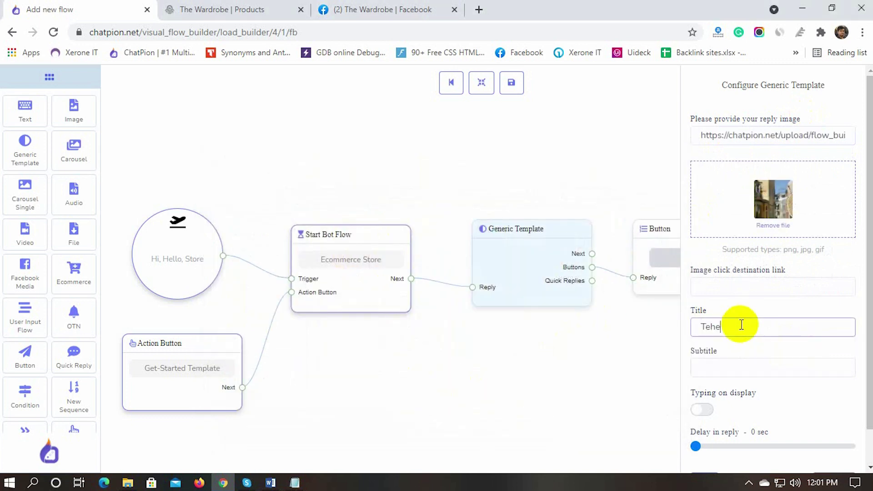
pyautogui.click(713, 362)
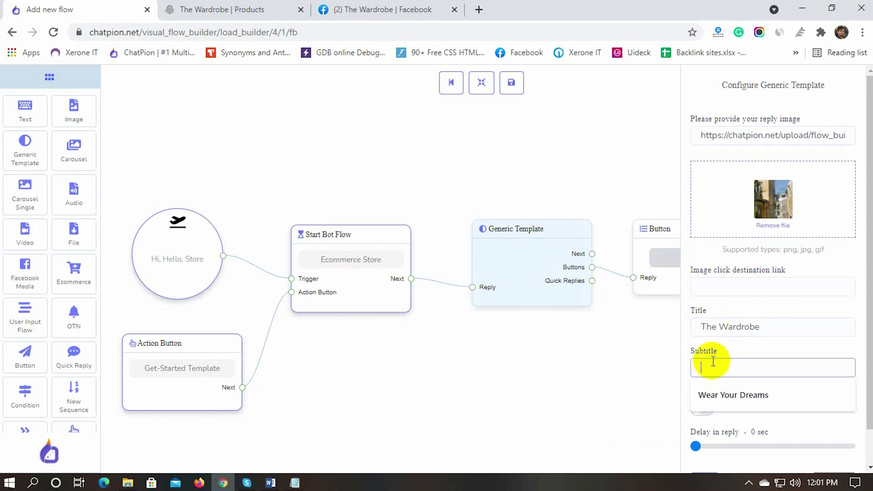
pyautogui.write('Wear')
pyautogui.click(709, 394)
pyautogui.click(701, 407)
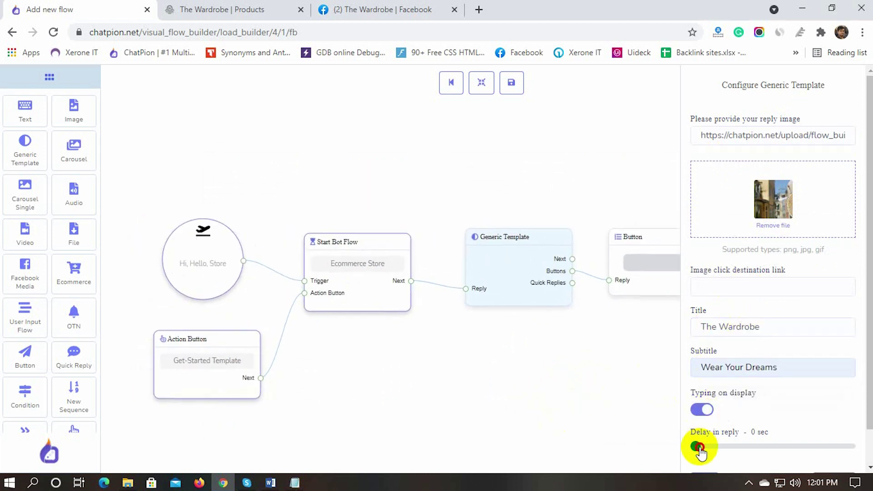
pyautogui.moveTo(695, 446); pyautogui.dragTo(701, 446)
pyautogui.scroll(-1, 728, 436)
pyautogui.click(704, 445)
pyautogui.moveTo(662, 237); pyautogui.dragTo(705, 238)
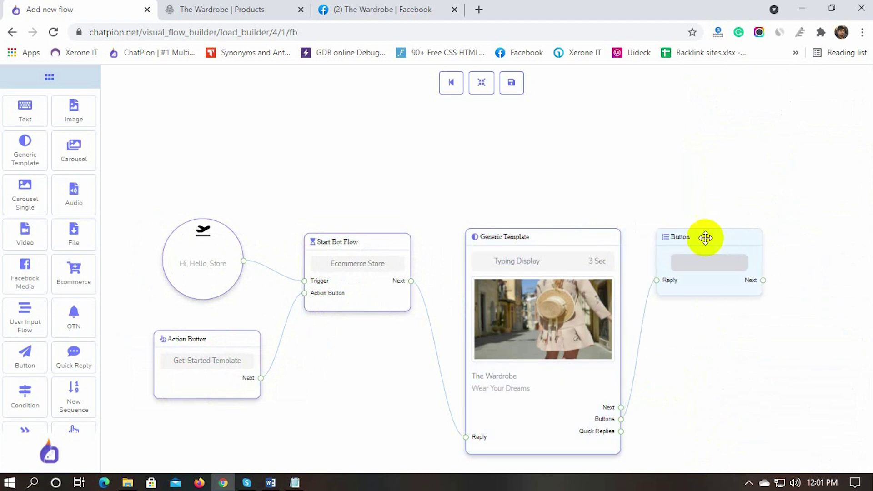
# Step: Label the button 'Visit Our Store' with button type Webview [FULL]
pyautogui.moveTo(567, 239); pyautogui.dragTo(564, 152)
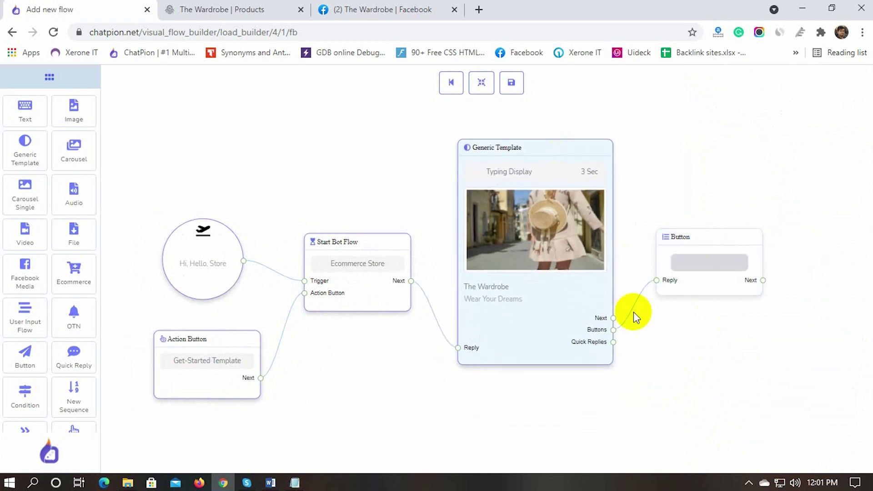
pyautogui.doubleClick(709, 262)
pyautogui.click(728, 139)
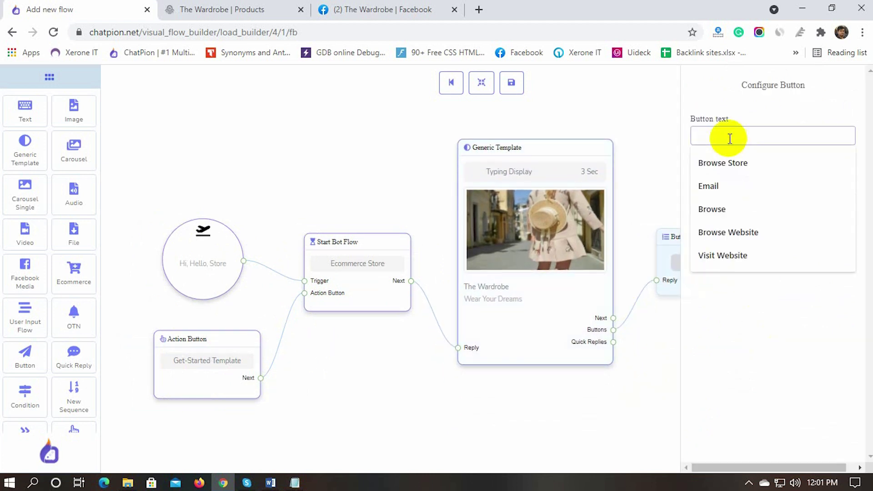
pyautogui.write('Visit Our Store')
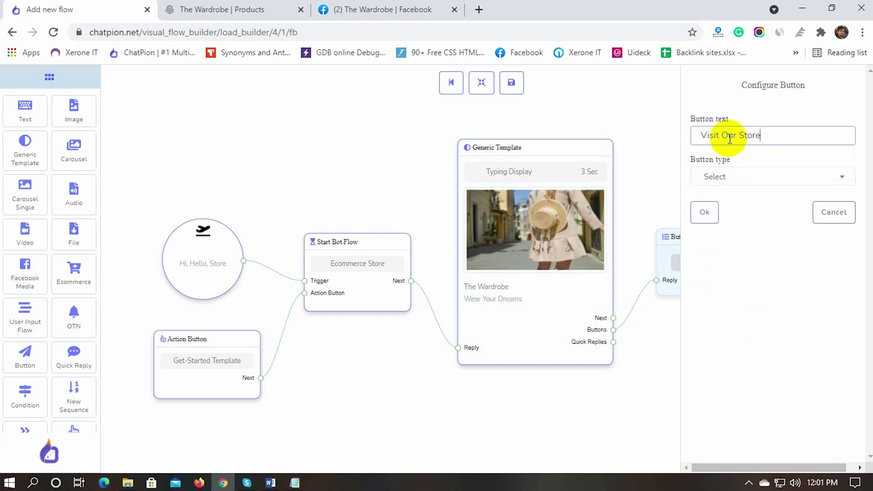
pyautogui.click(750, 178)
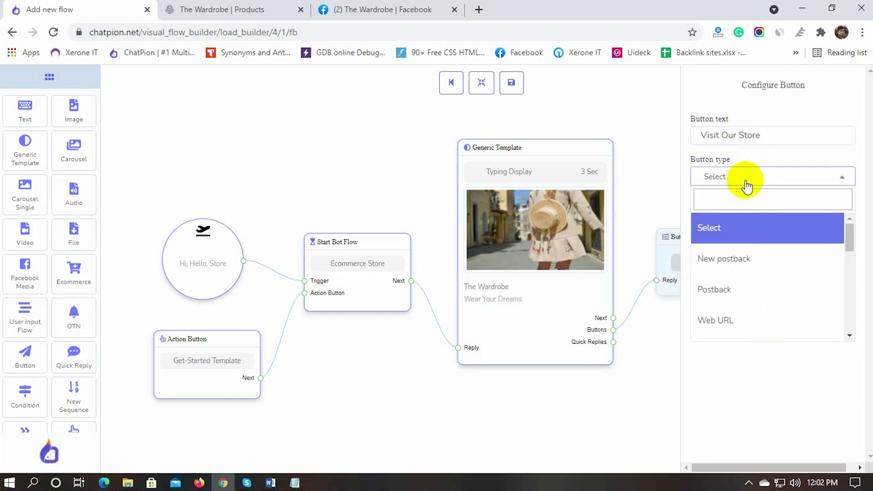
pyautogui.scroll(-3, 731, 316)
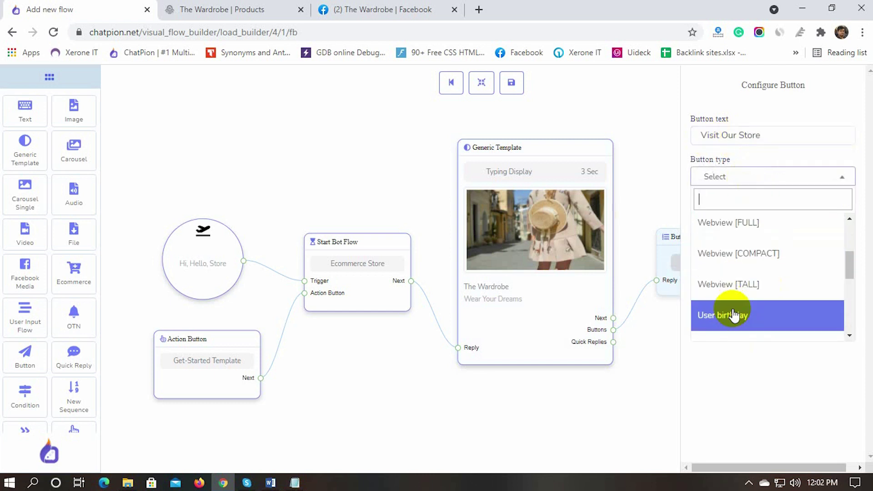
pyautogui.click(737, 233)
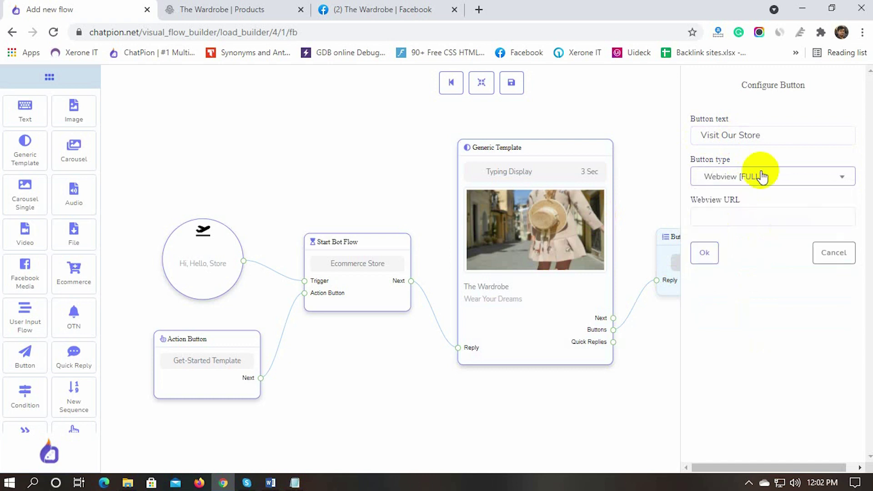
# Step: Paste the store page URL as the webview URL and save the flow
pyautogui.click(233, 10)
pyautogui.click(196, 33)
pyautogui.hotkey('ctrl', 'c')
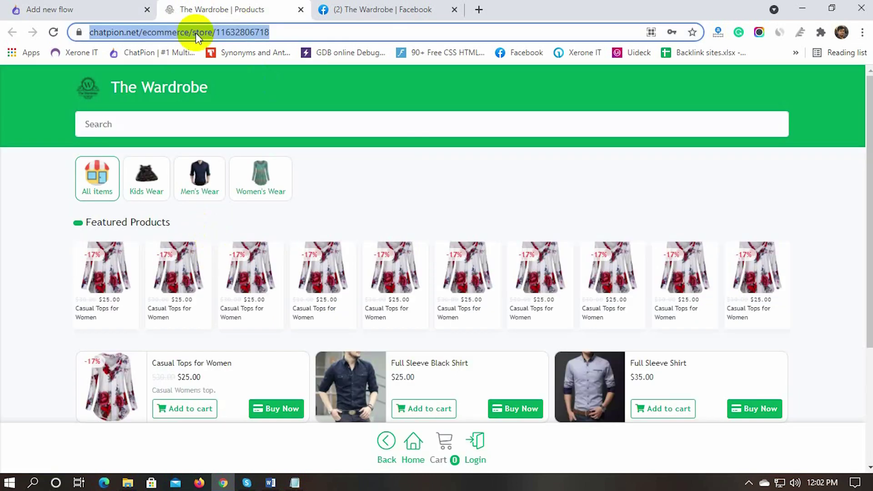
pyautogui.click(62, 7)
pyautogui.click(740, 216)
pyautogui.hotkey('ctrl', 'v')
pyautogui.click(704, 252)
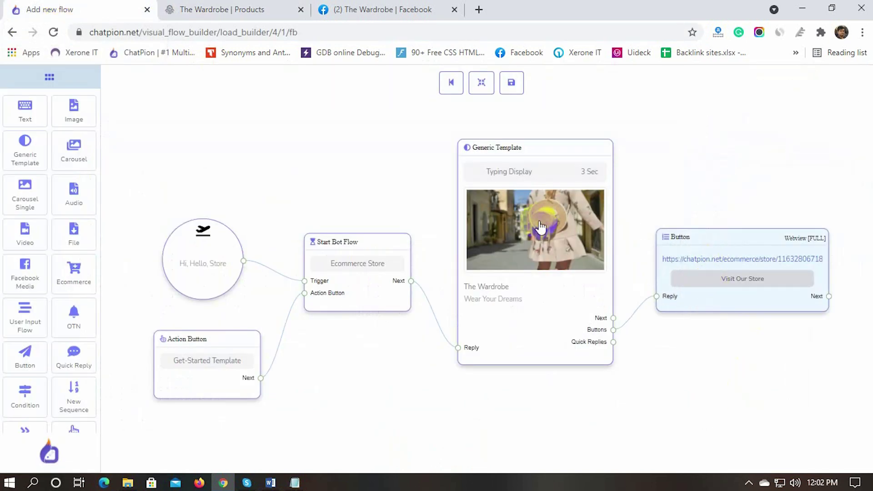
pyautogui.click(510, 85)
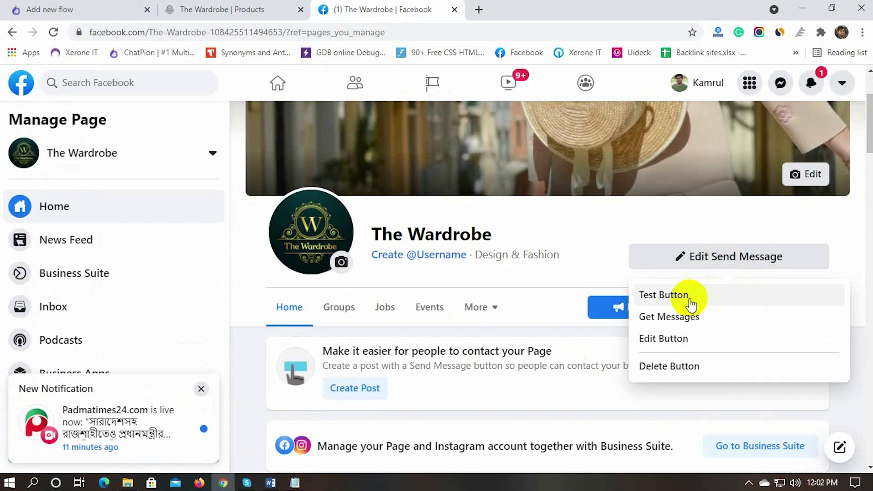
# Step: Send 'hello' to the bot in a test chat and open Visit Our Store
pyautogui.click(691, 304)
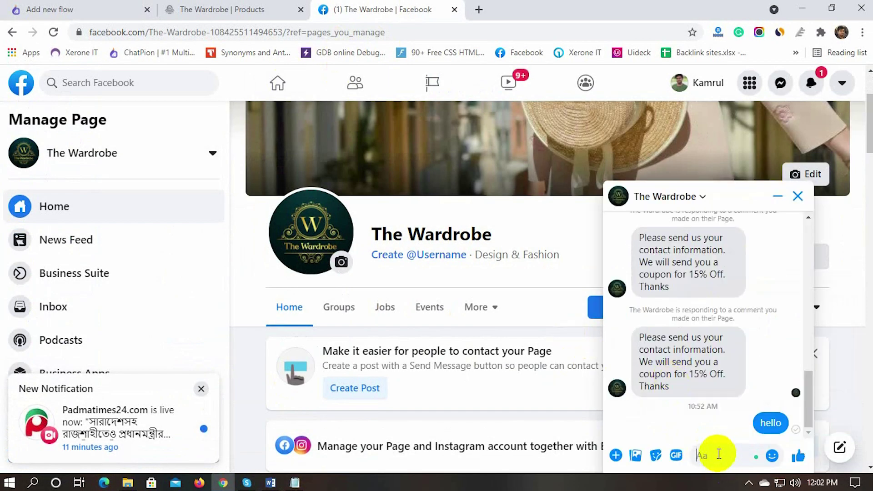
pyautogui.write('hell')
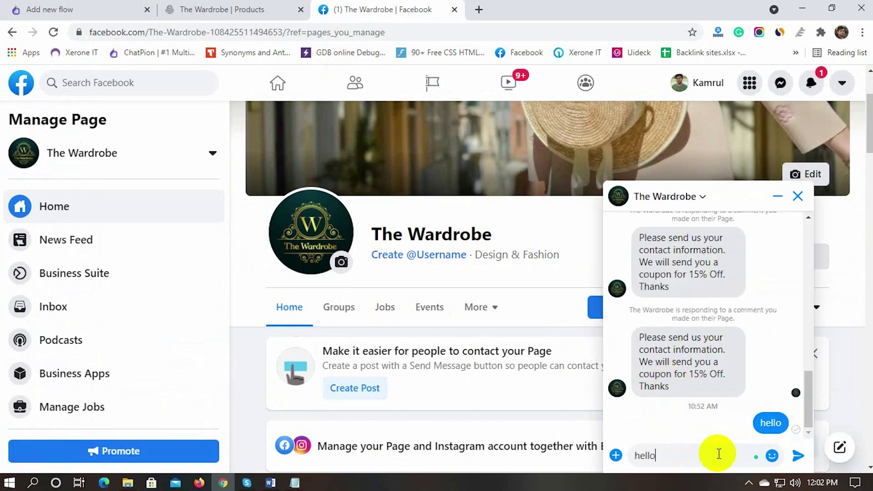
pyautogui.write('o')
pyautogui.press('Return')
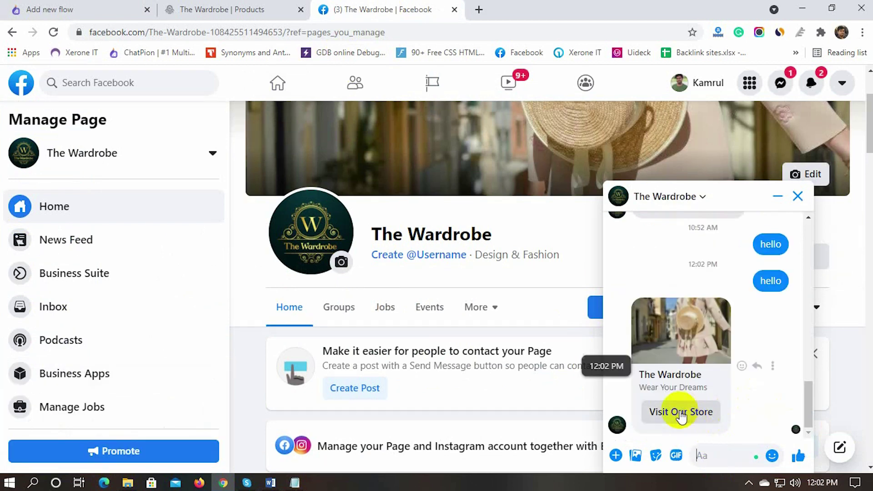
pyautogui.click(680, 414)
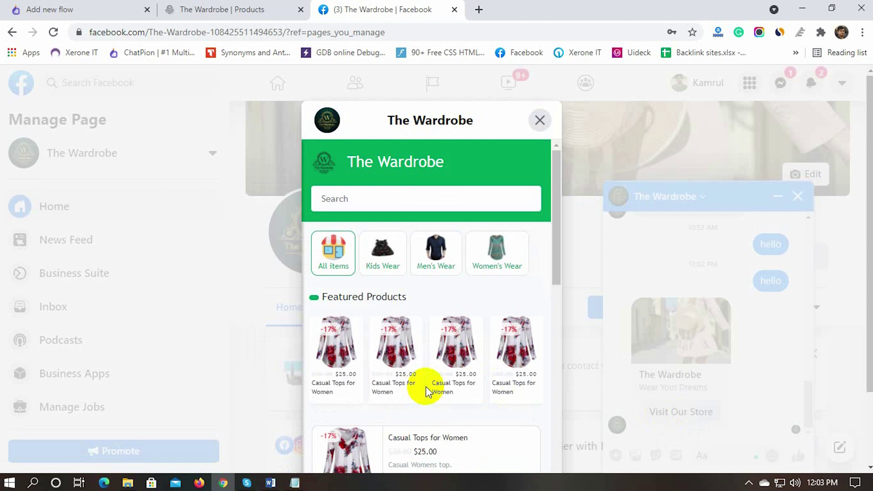
# Step: Add Tops for Kids and Tops to the cart, choose store pickup, and check out
pyautogui.scroll(-15, 427, 389)
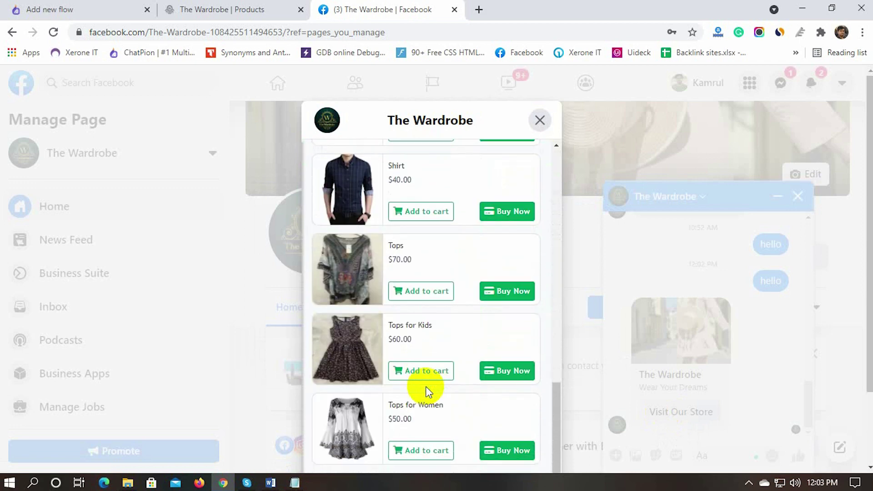
pyautogui.click(423, 377)
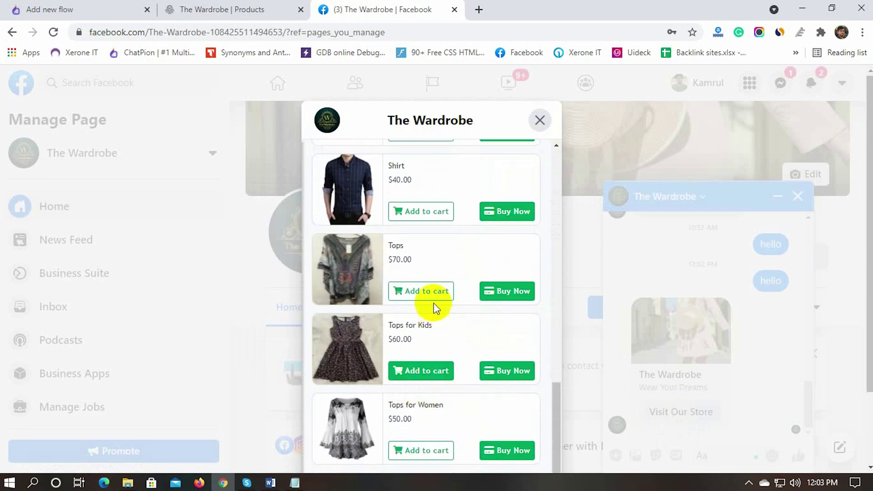
pyautogui.click(421, 291)
pyautogui.scroll(-2, 428, 355)
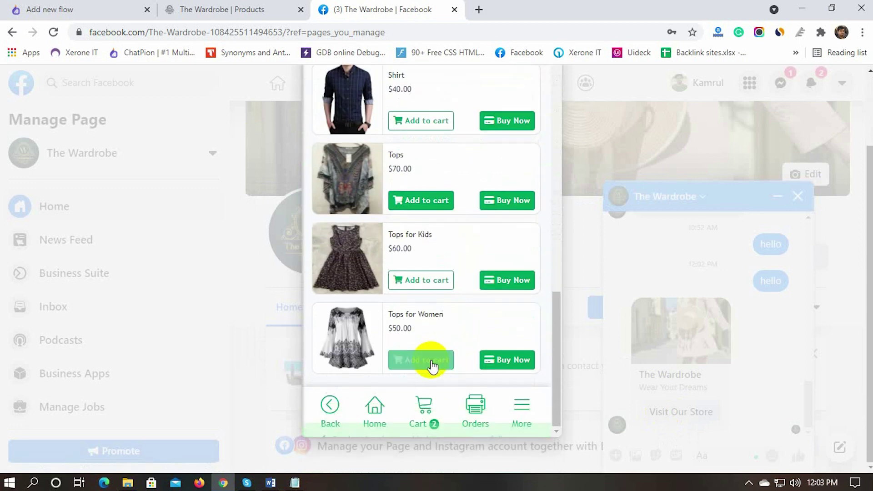
pyautogui.click(425, 407)
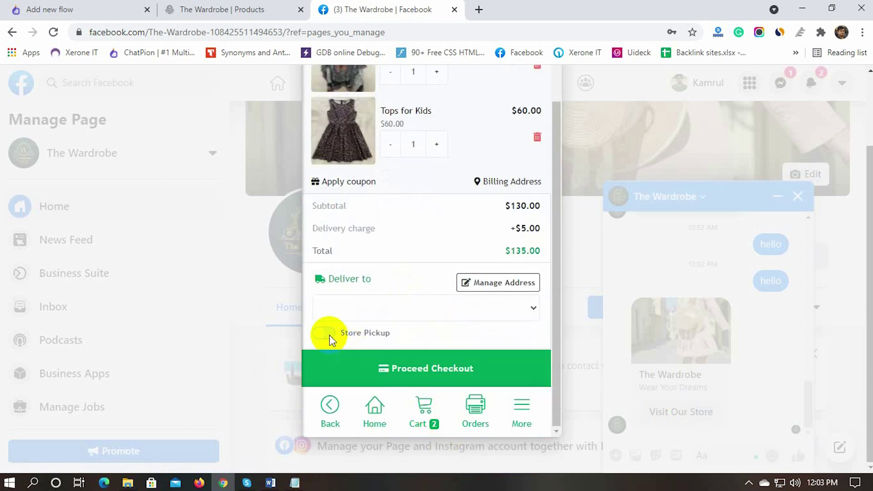
pyautogui.click(324, 334)
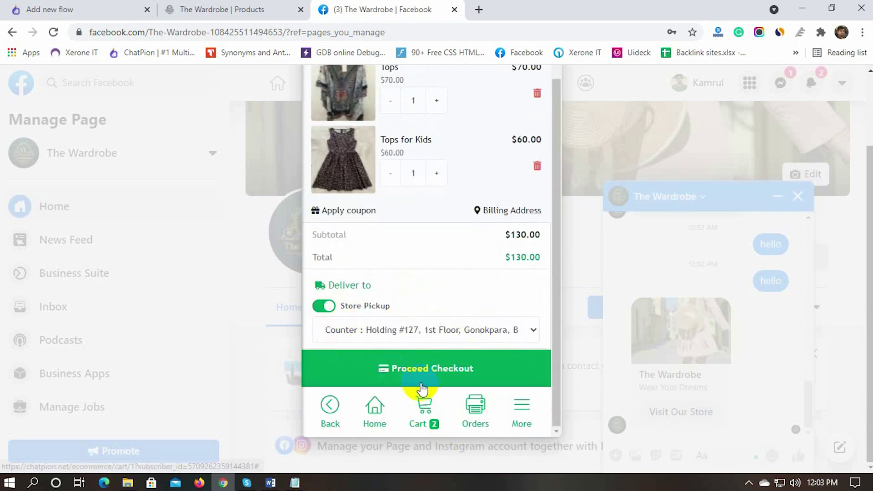
pyautogui.click(436, 370)
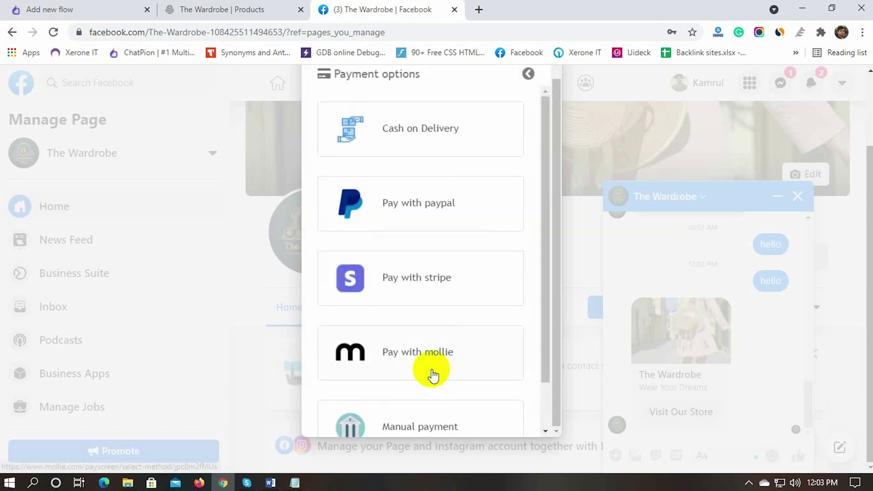
# Step: Pay Cash on Delivery to place the $130 order and close the confirmation
pyautogui.scroll(-1, 406, 300)
pyautogui.scroll(1, 406, 300)
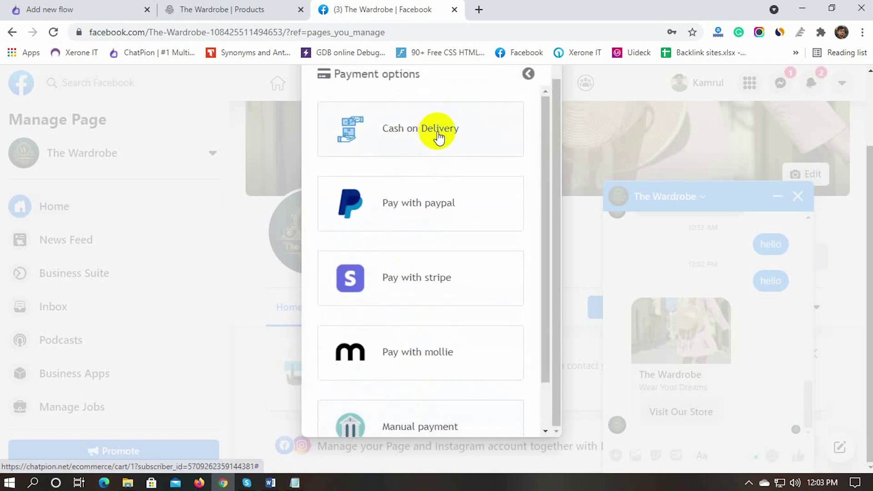
pyautogui.click(422, 133)
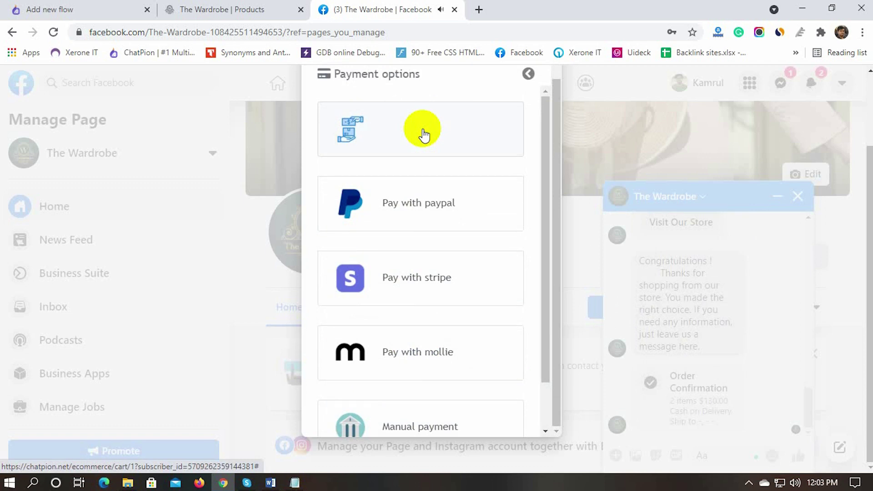
pyautogui.scroll(-8, 396, 247)
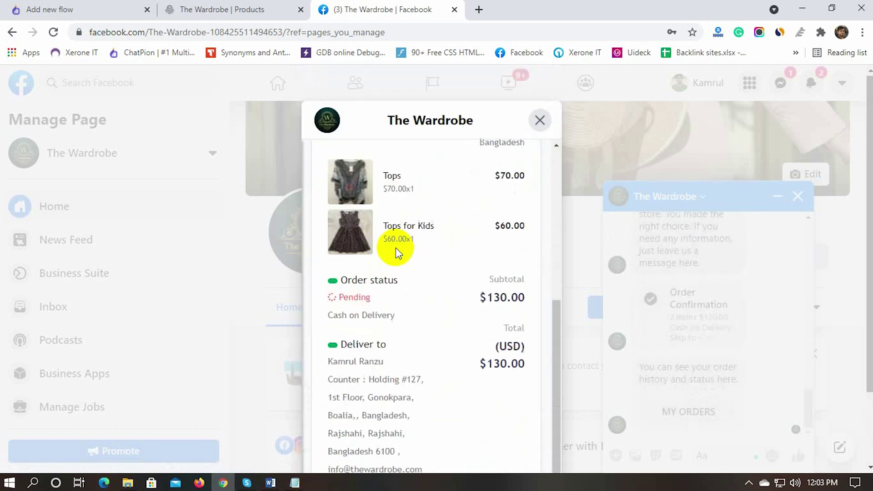
pyautogui.scroll(8, 395, 248)
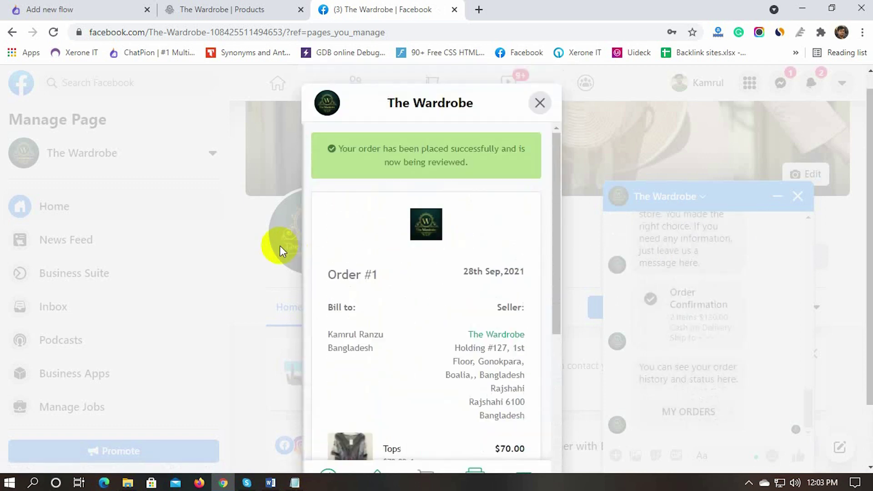
pyautogui.click(540, 121)
pyautogui.moveTo(646, 372); pyautogui.dragTo(727, 367)
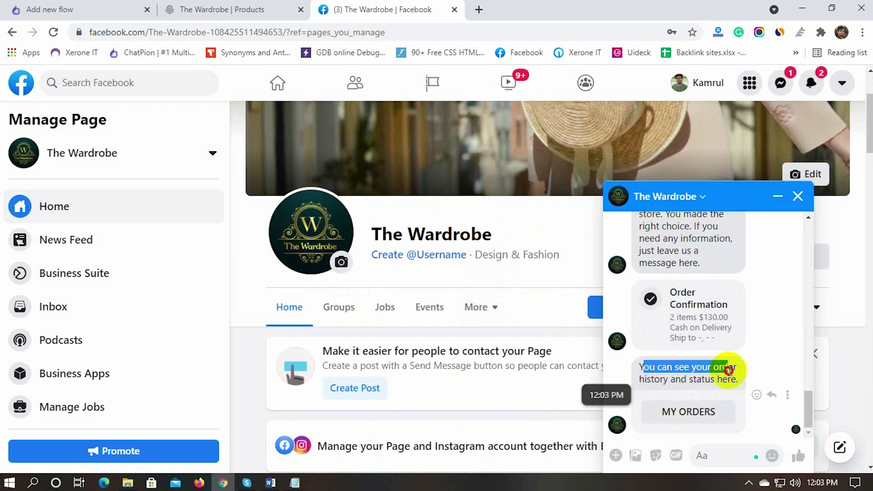
# Step: Go from the flow builder to The Wardrobe's ecommerce store orders list
pyautogui.click(85, 5)
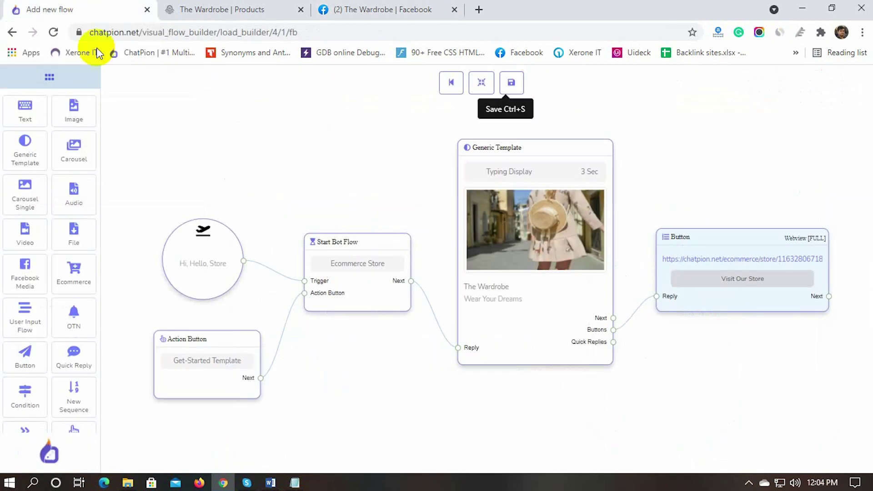
pyautogui.click(448, 82)
pyautogui.scroll(-5, 28, 397)
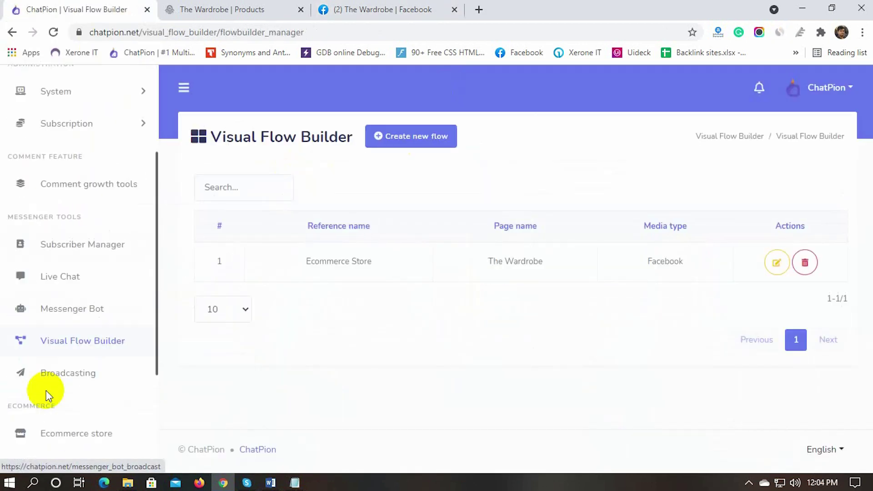
pyautogui.click(68, 350)
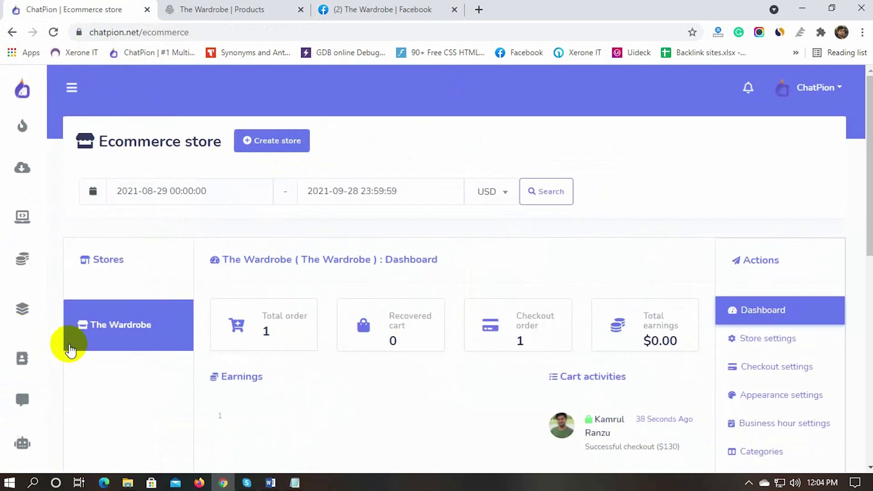
pyautogui.scroll(-15, 752, 436)
pyautogui.click(755, 342)
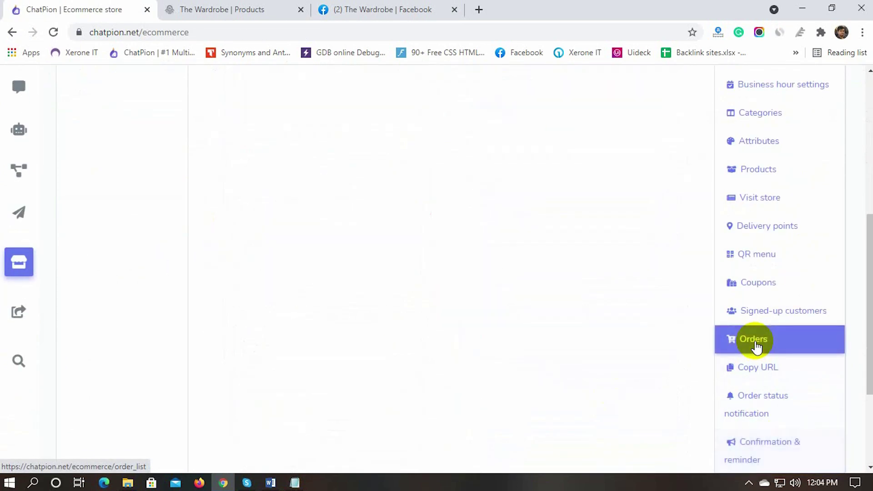
# Step: Set order #1 to Approved with a thank-you note and submit
pyautogui.scroll(10, 444, 351)
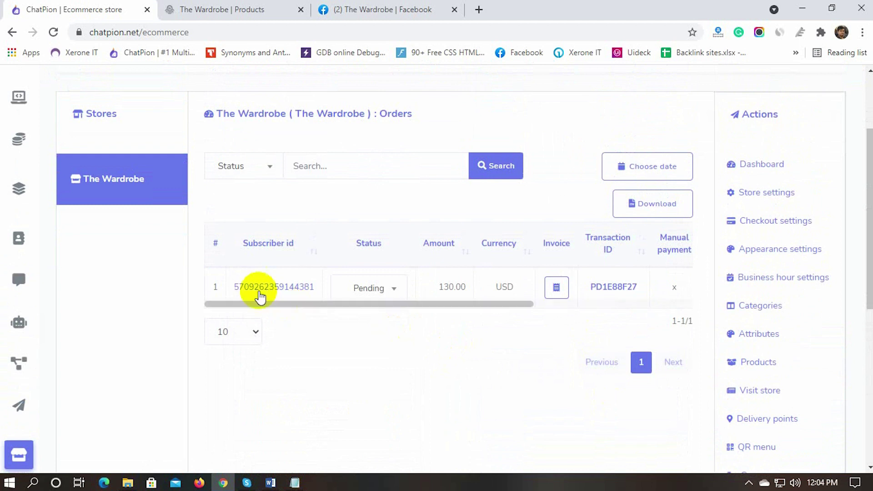
pyautogui.click(393, 289)
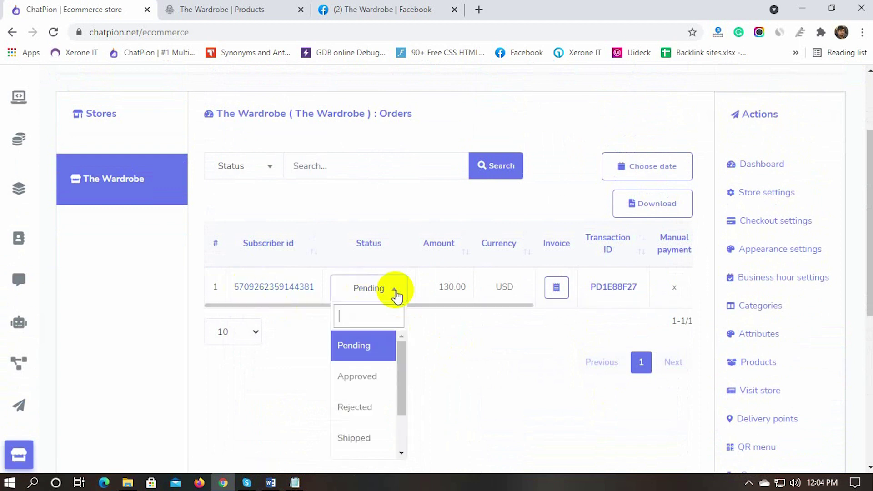
pyautogui.click(364, 377)
pyautogui.click(292, 263)
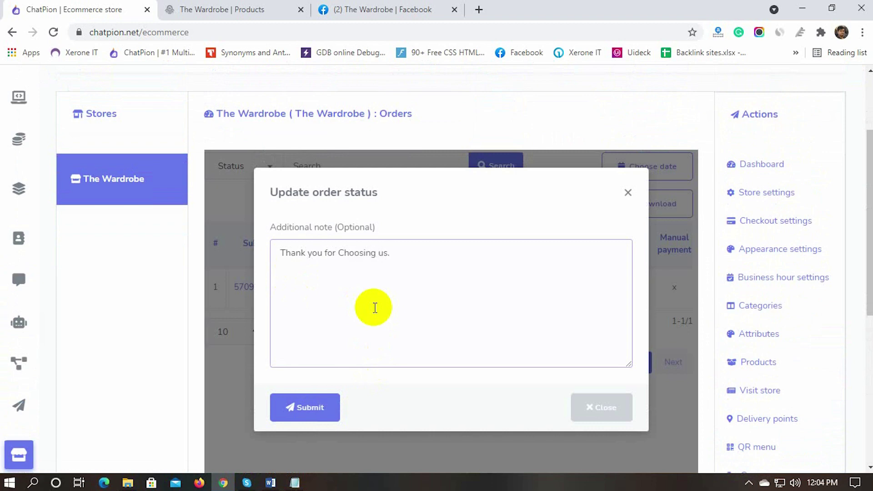
pyautogui.click(305, 409)
pyautogui.scroll(-3, 288, 405)
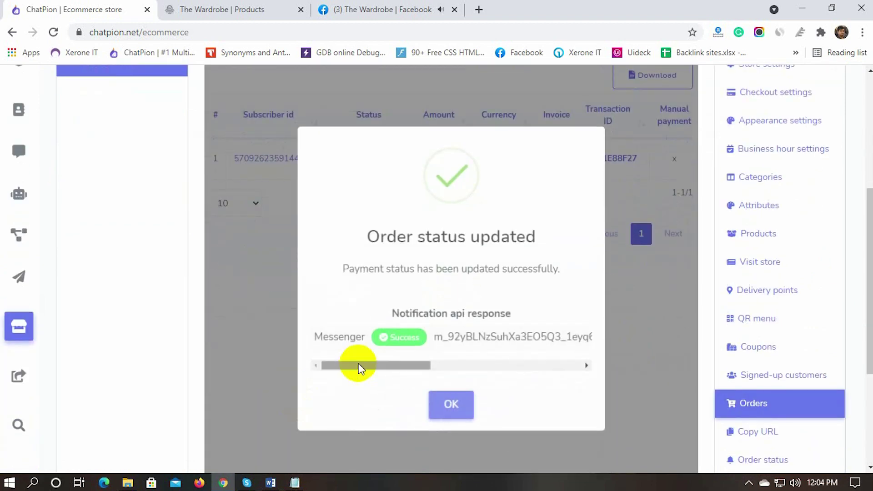
pyautogui.click(450, 411)
pyautogui.click(376, 9)
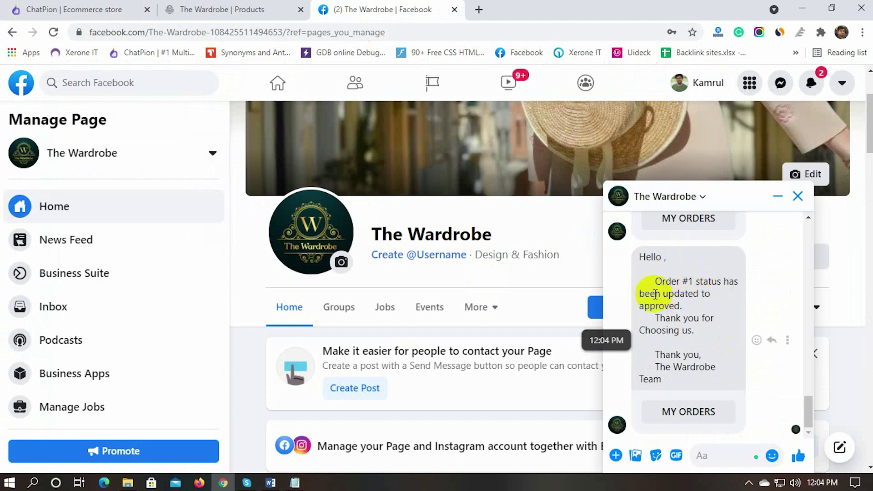
# Step: Open MY ORDERS under the order-approved message in the Messenger chat
pyautogui.click(689, 412)
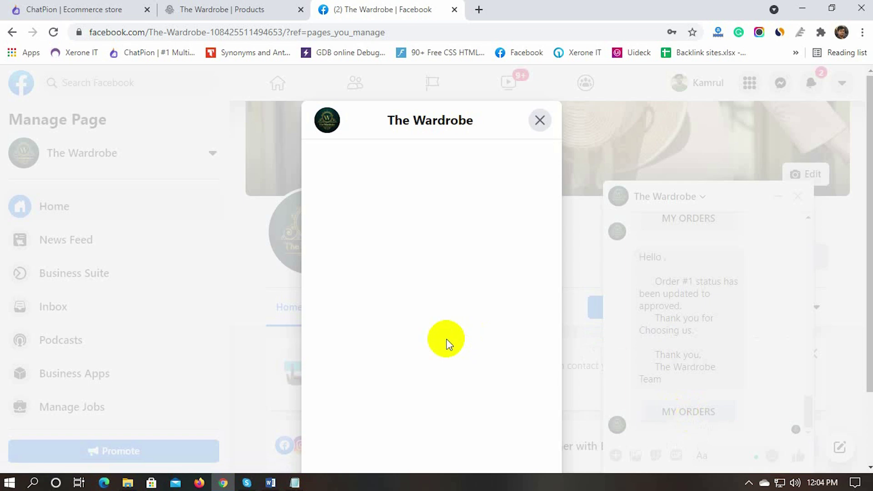